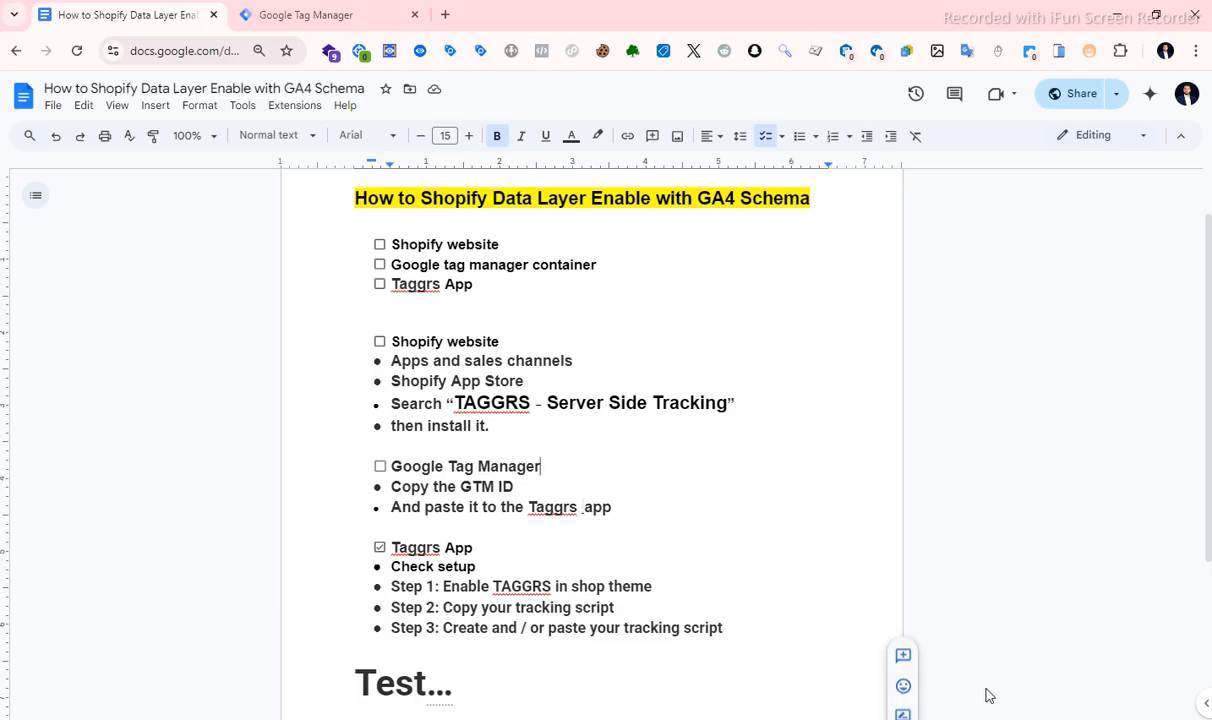
key("alt+Tab")
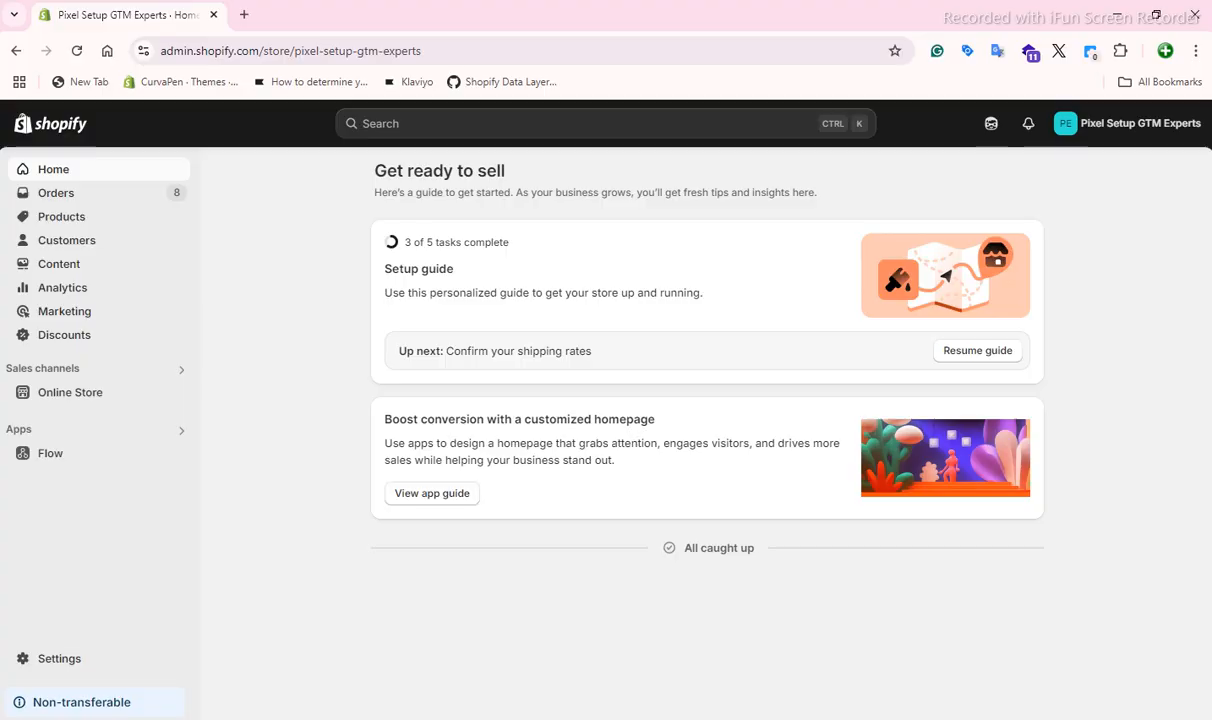
key("alt+Tab")
scroll(386, 275, "up", 1)
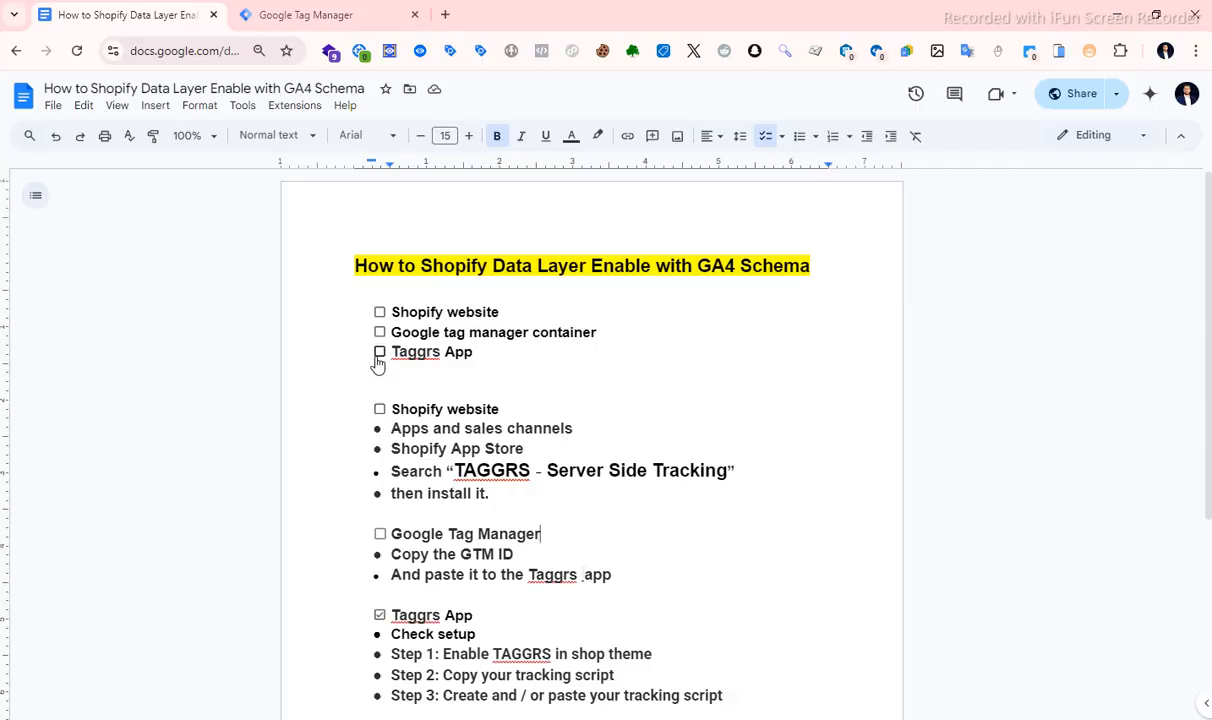
scroll(474, 352, "down", 2)
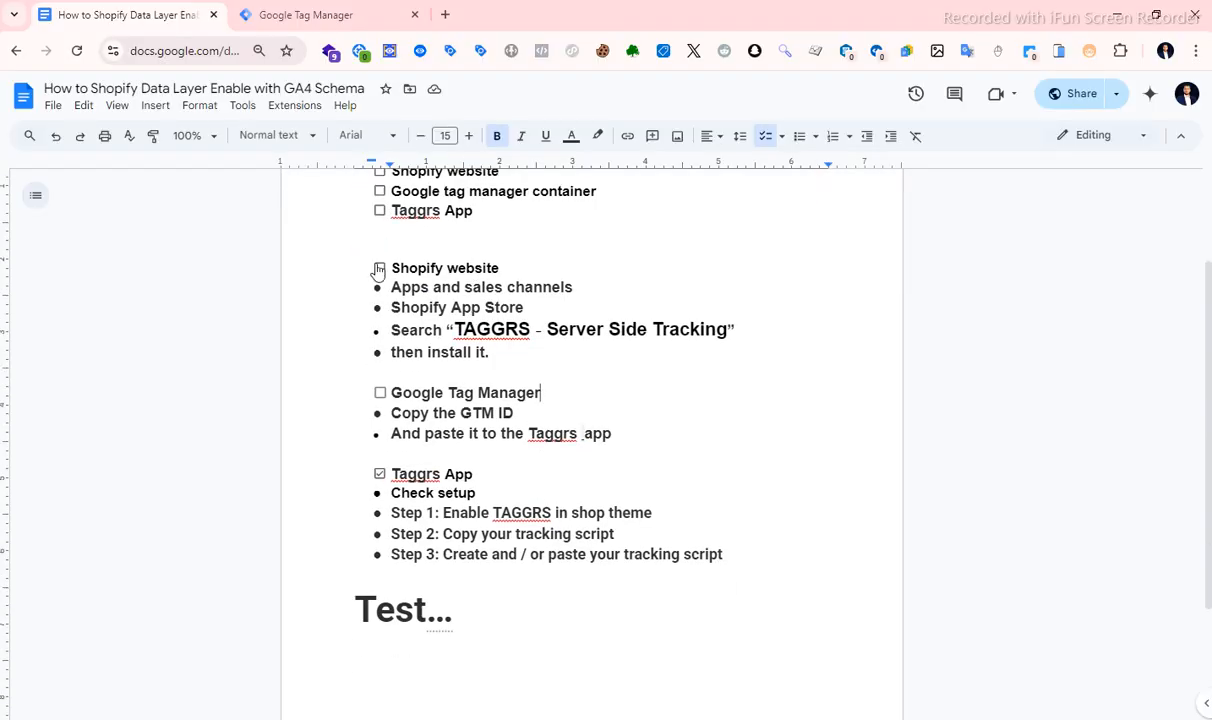
scroll(441, 286, "up", 2)
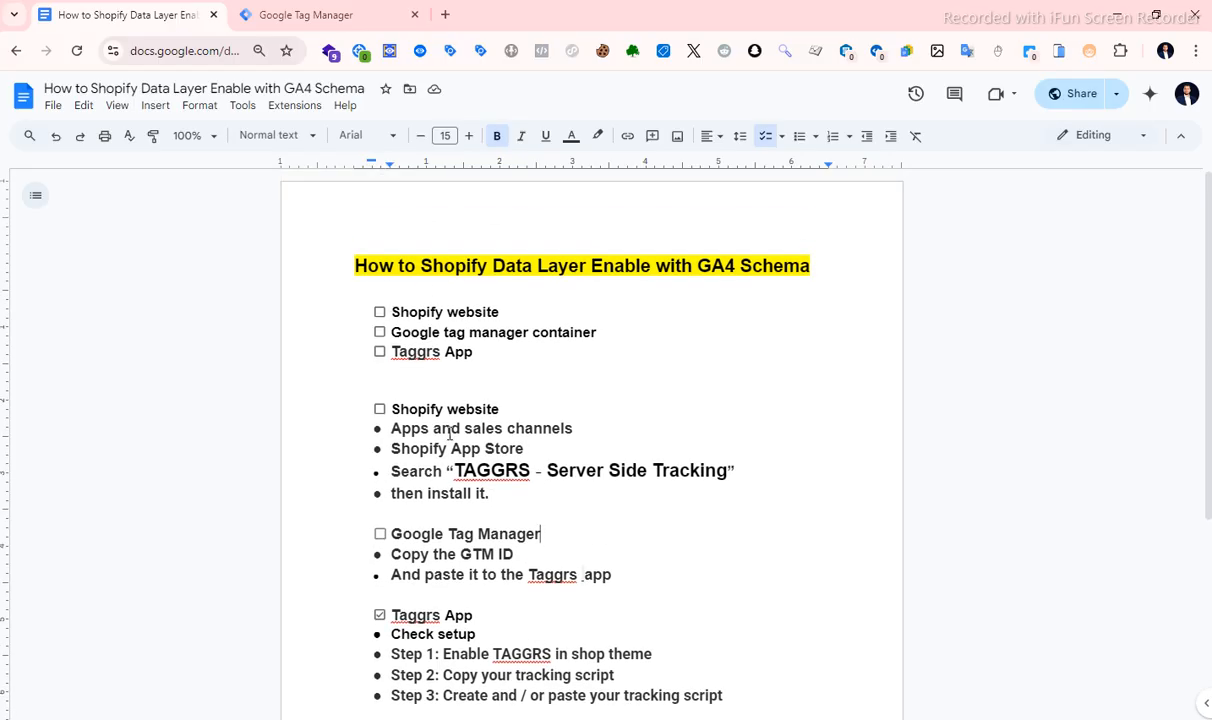
Switch to the Shopify admin and open the Shopify App Store from the store's Apps and sales channels settings.
key("alt+Tab")
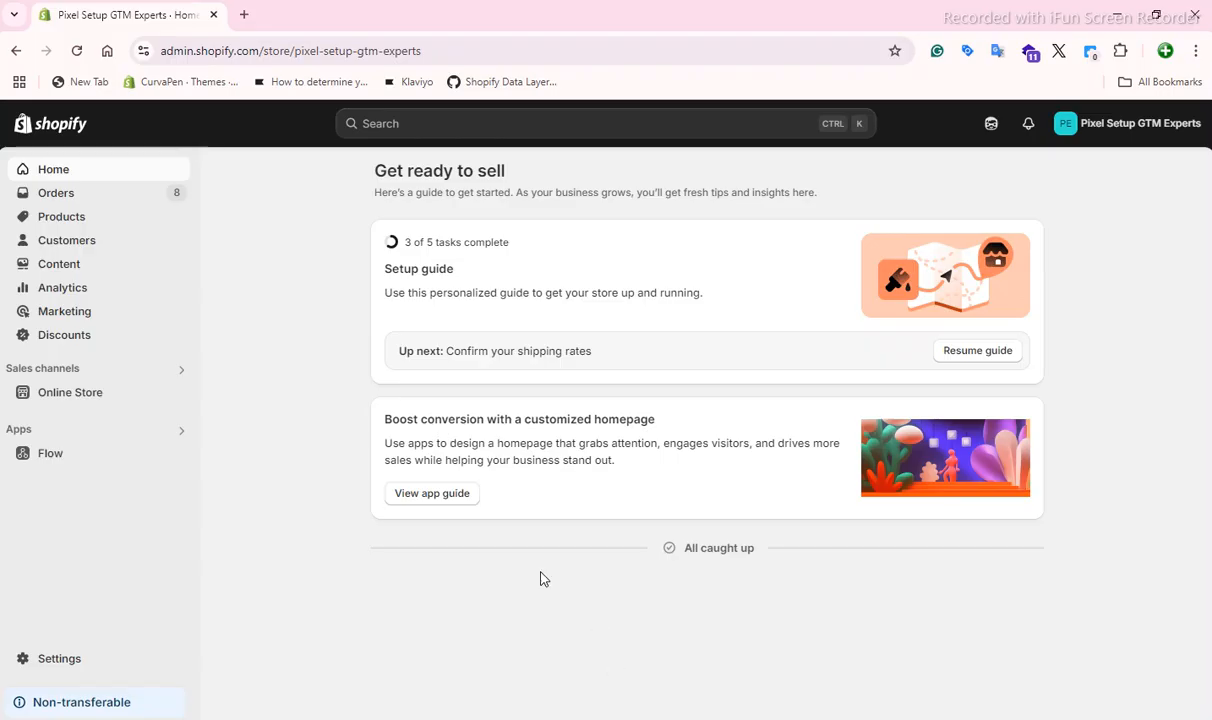
left_click(45, 659)
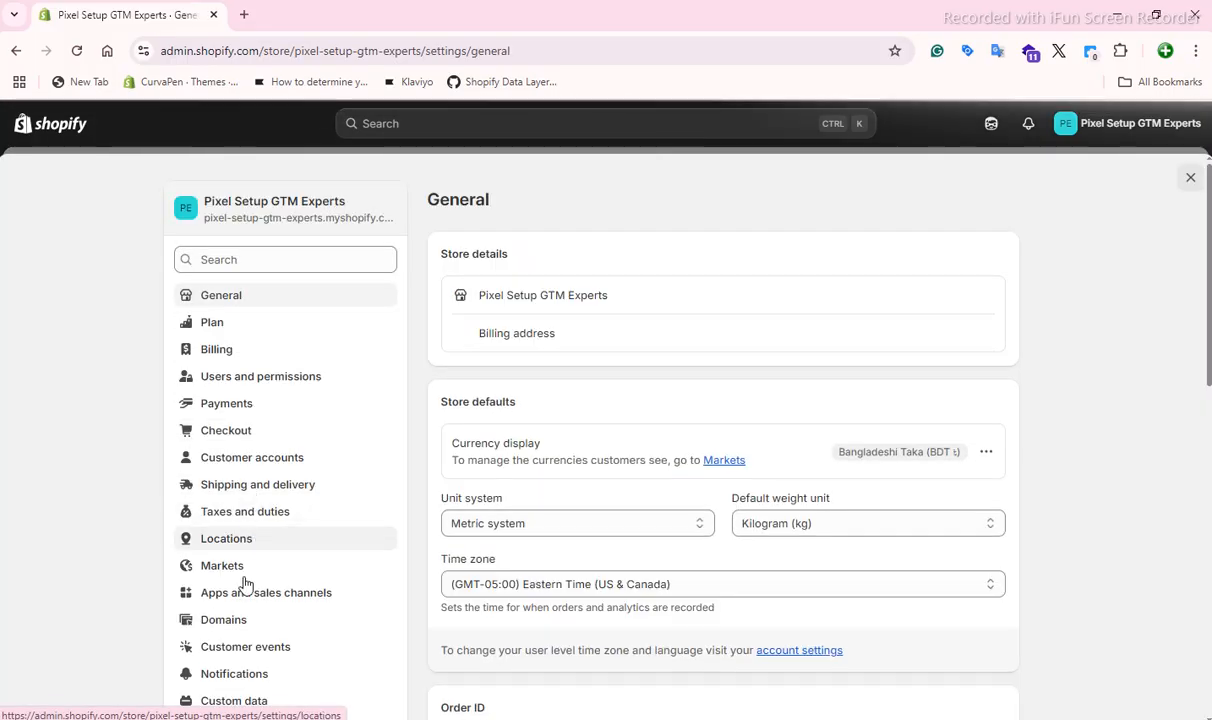
left_click(257, 589)
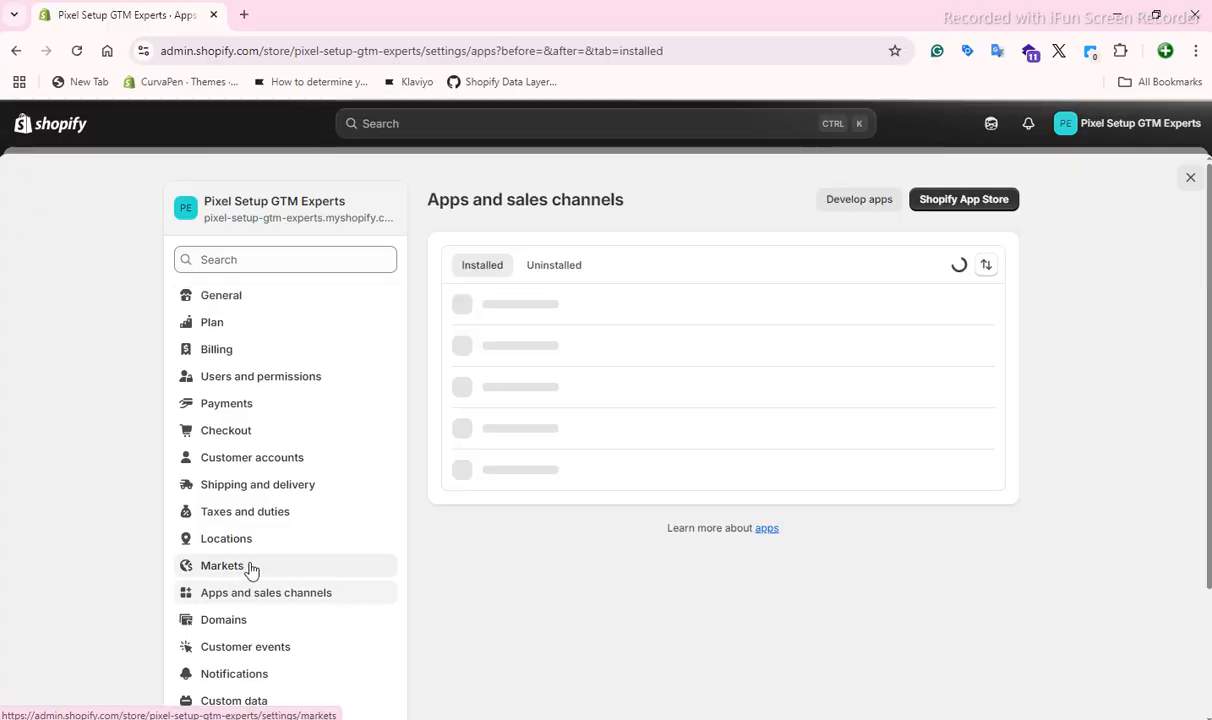
left_click(990, 205)
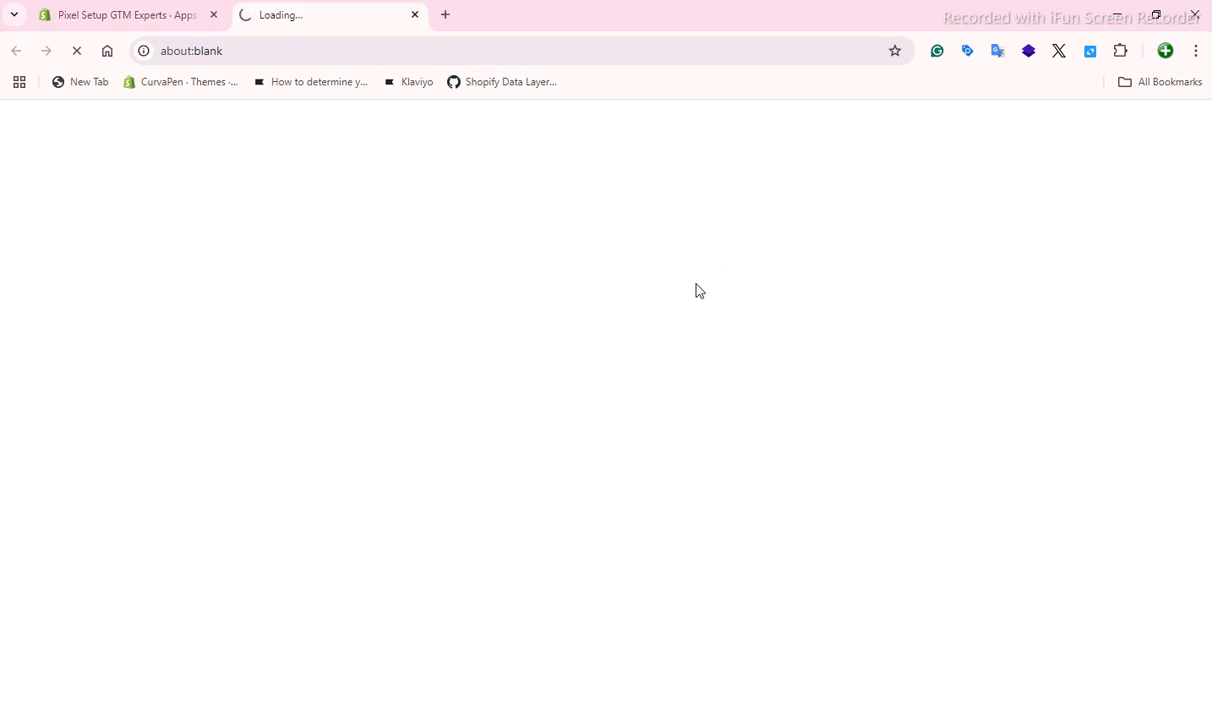
Switch to the Google Docs guide and copy the word "Taggrs" from the requirements checklist.
key("alt+Tab")
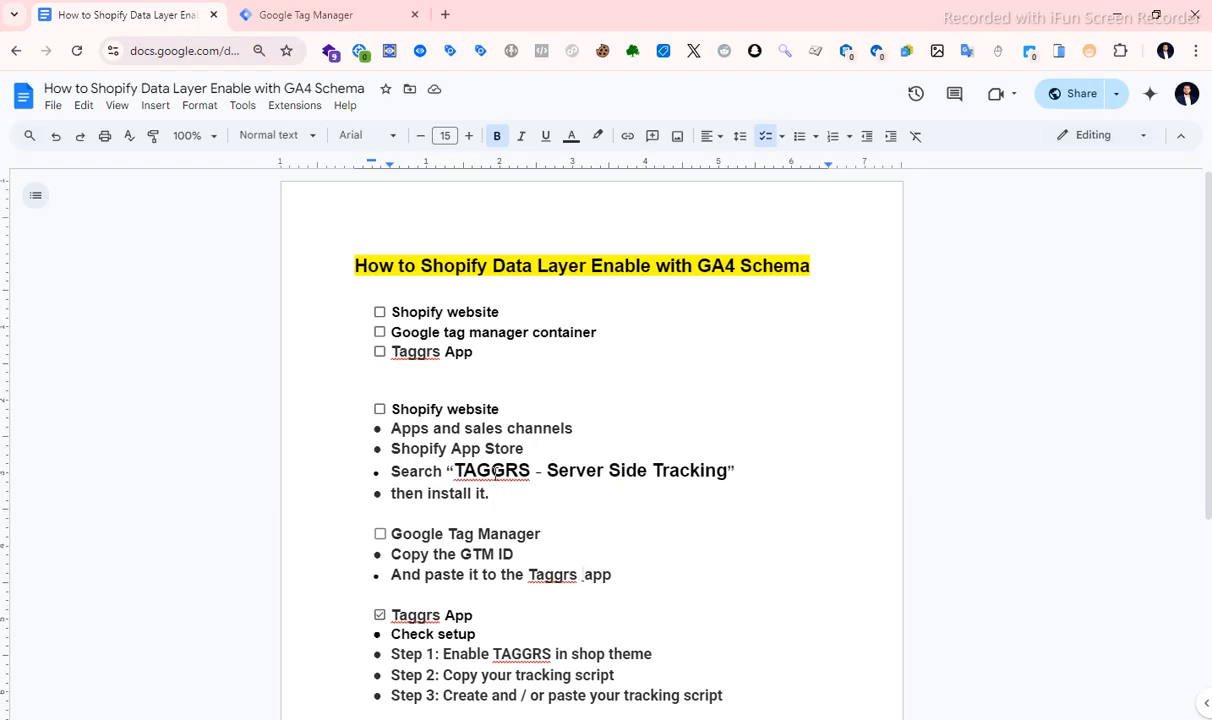
double_click(415, 351)
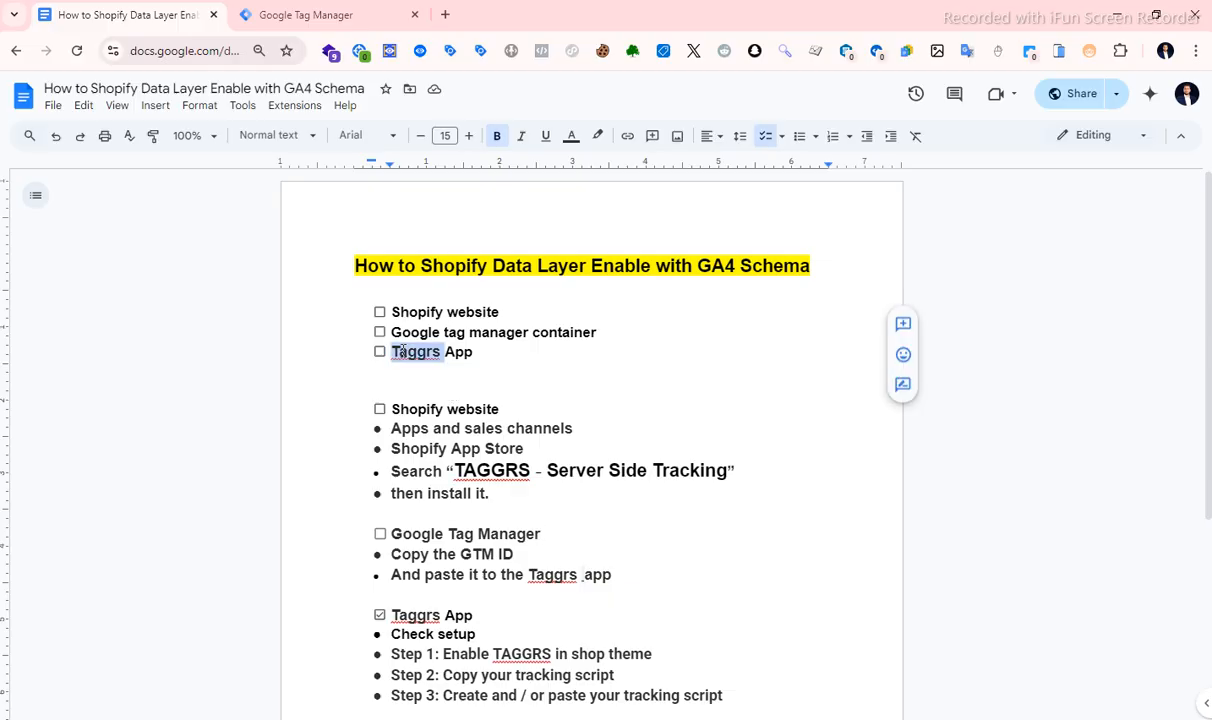
right_click(450, 347)
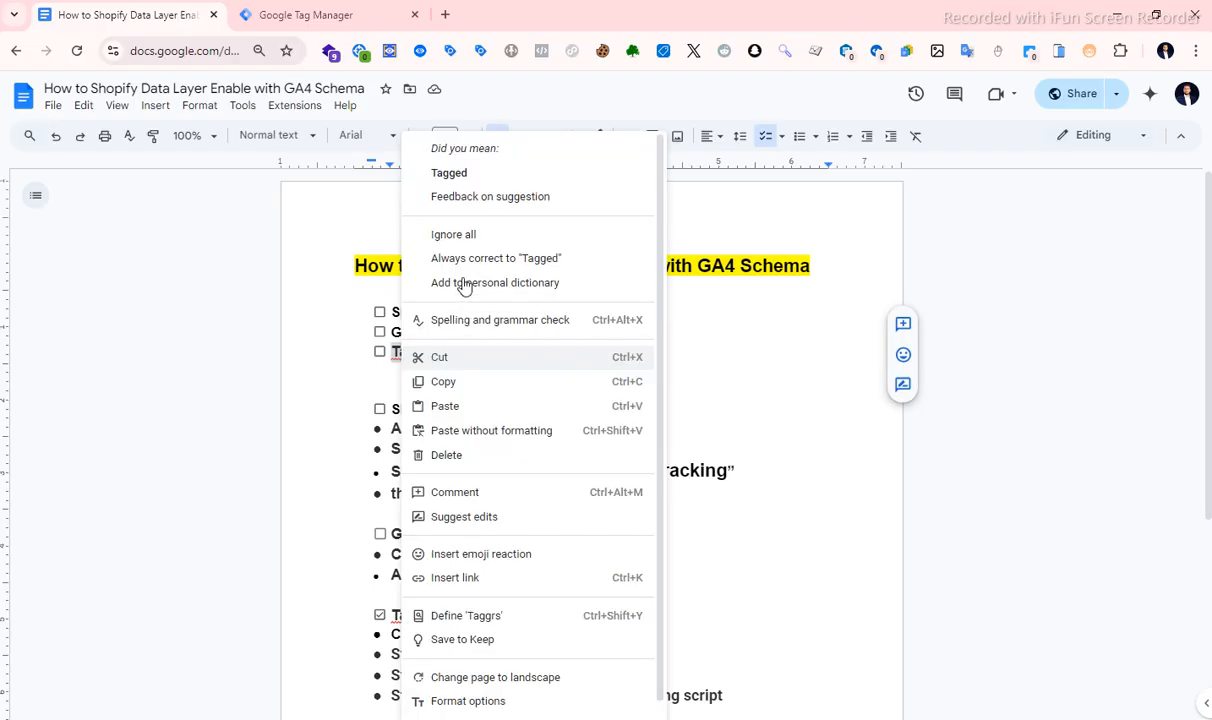
left_click(447, 381)
Search the Shopify App Store for "Taggrs" and install the TAGGRS - Server Side Tracking app on the store.
key("alt+Tab")
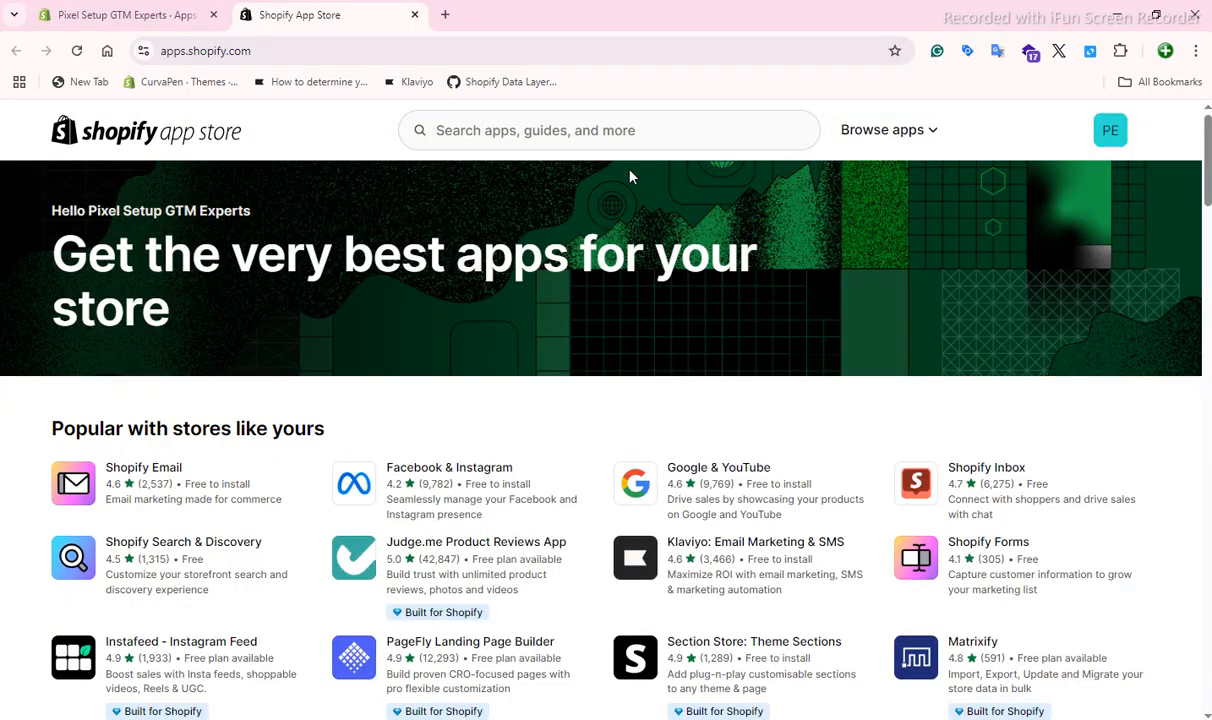
left_click(575, 137)
right_click(575, 137)
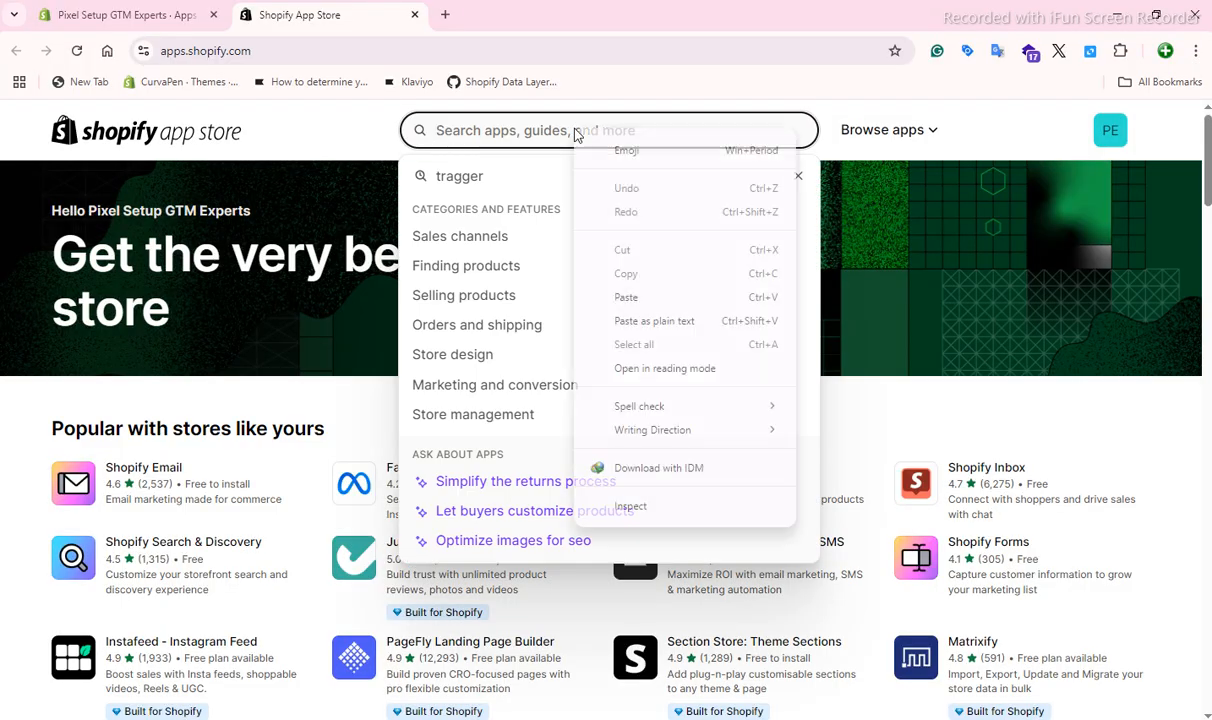
left_click(628, 296)
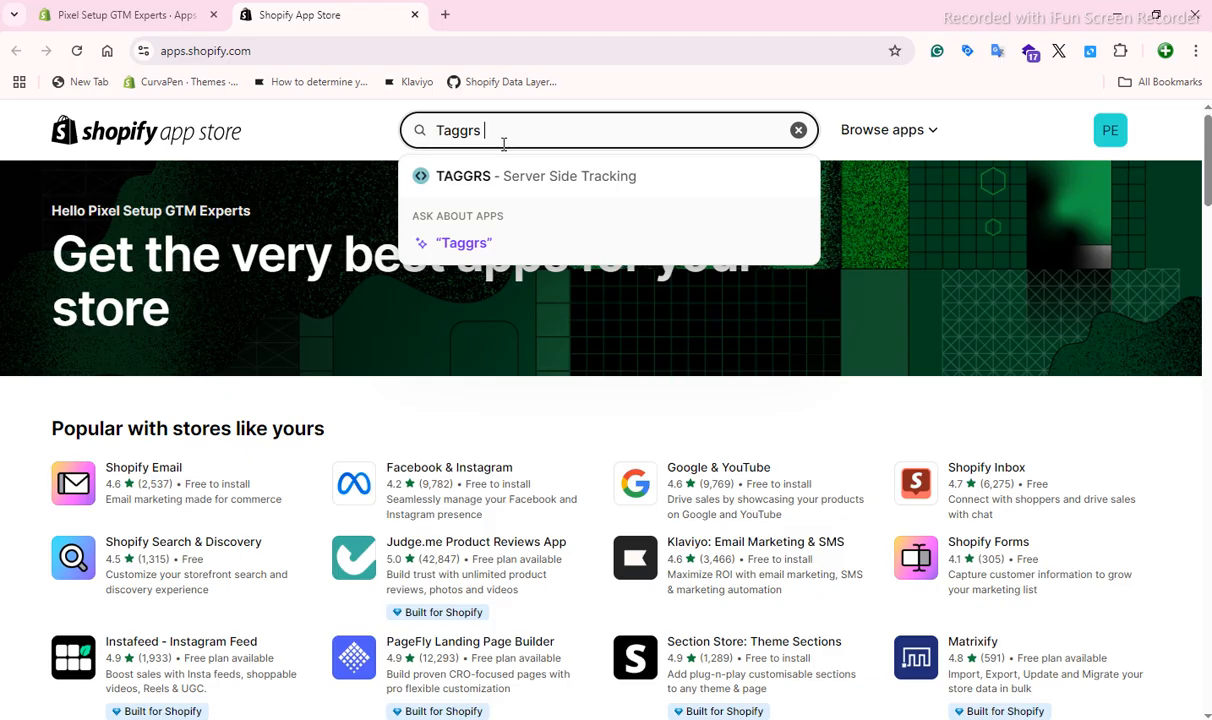
key("Return")
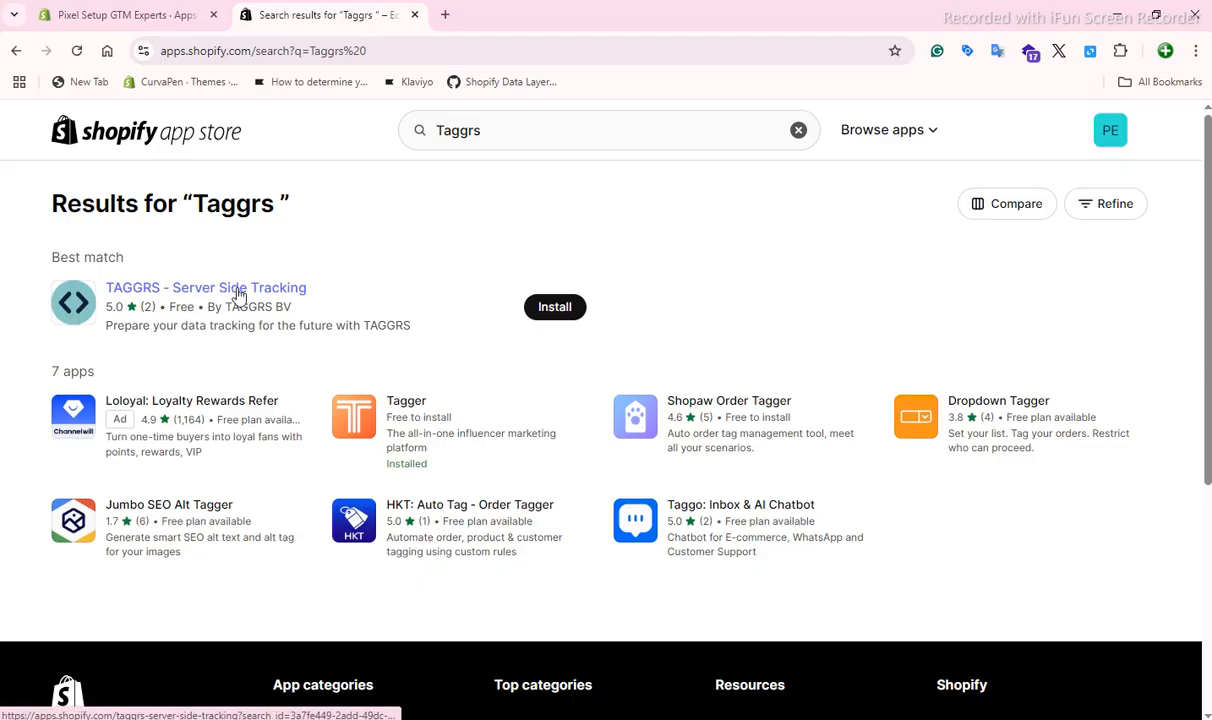
left_click(558, 312)
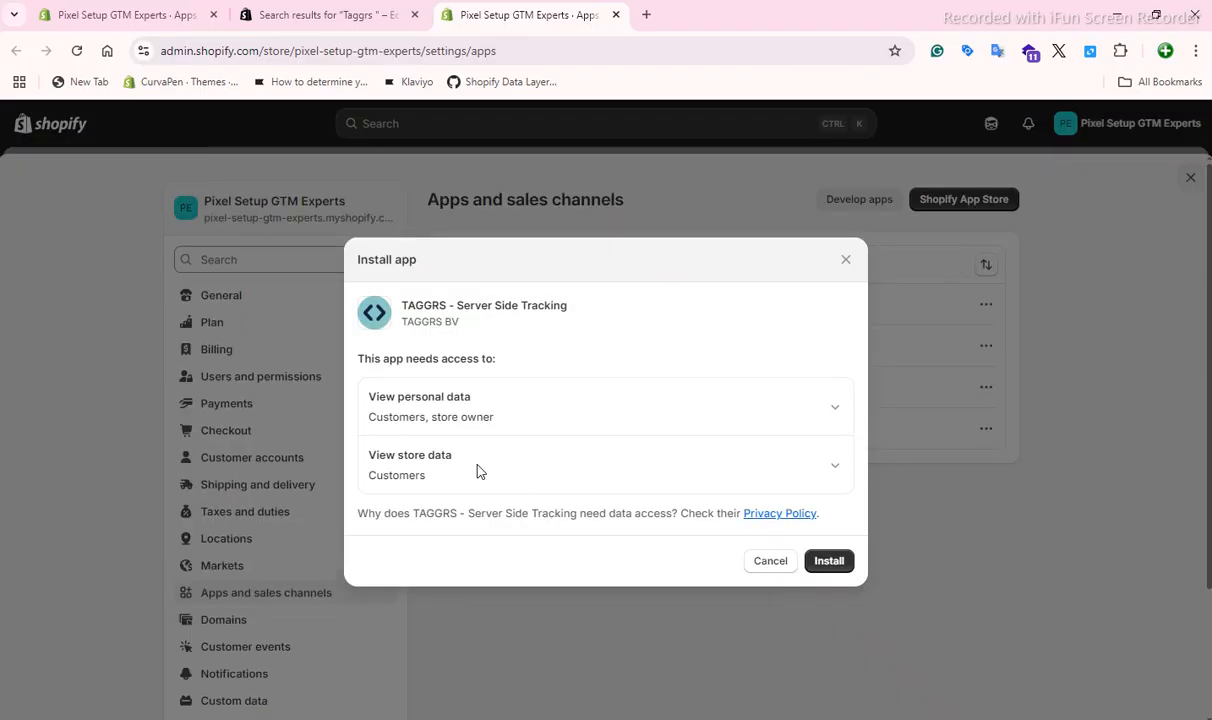
left_click(829, 559)
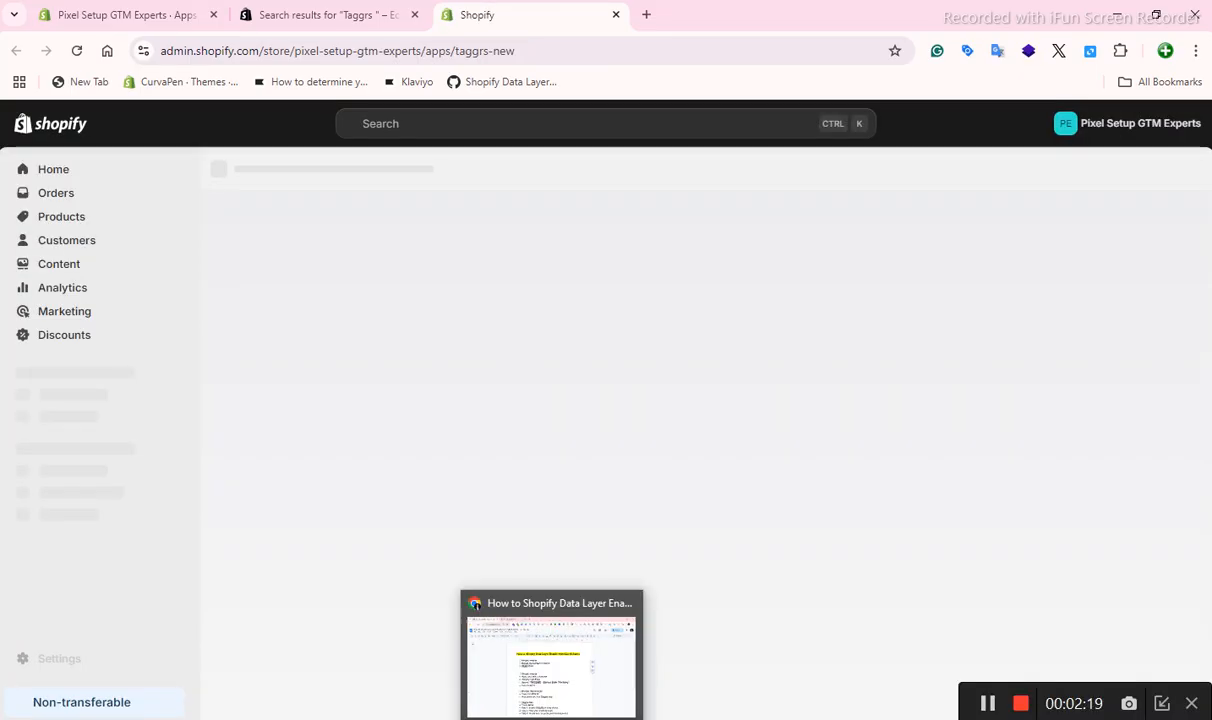
Switch to the Google Docs guide and check off the Shopify website and Google Tag Manager section headings.
left_click(524, 635)
left_click(312, 353)
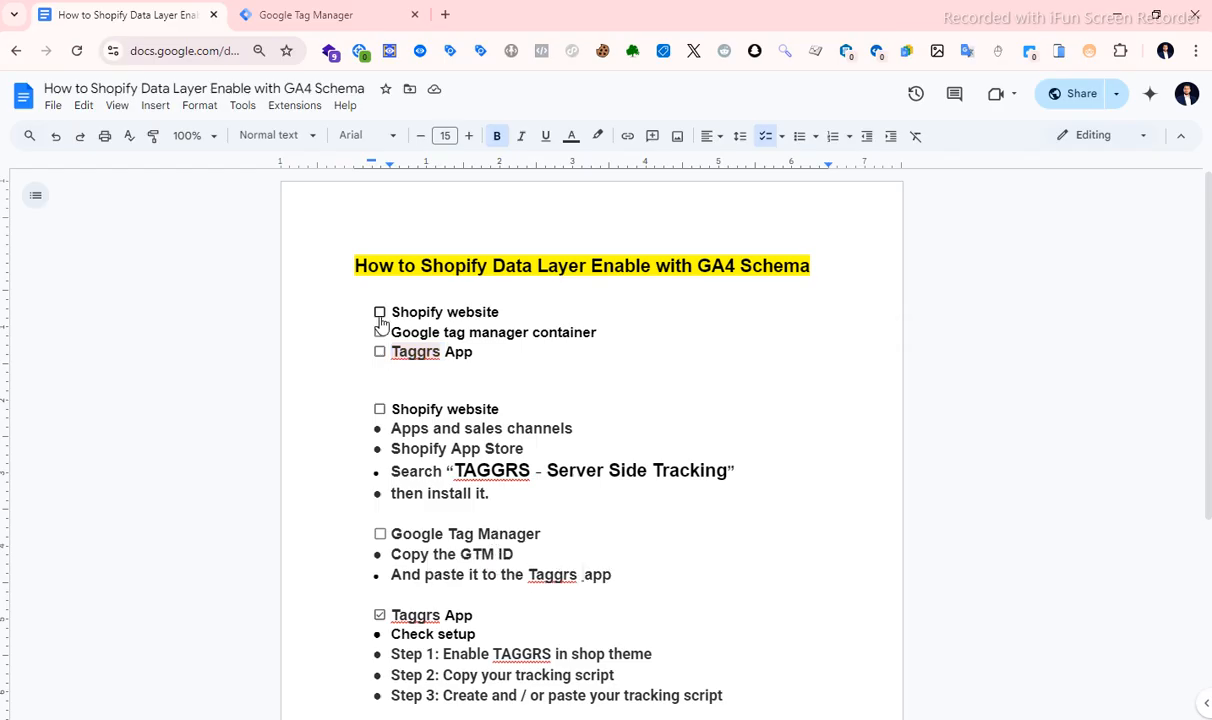
left_click(379, 410)
scroll(437, 462, "down", 2)
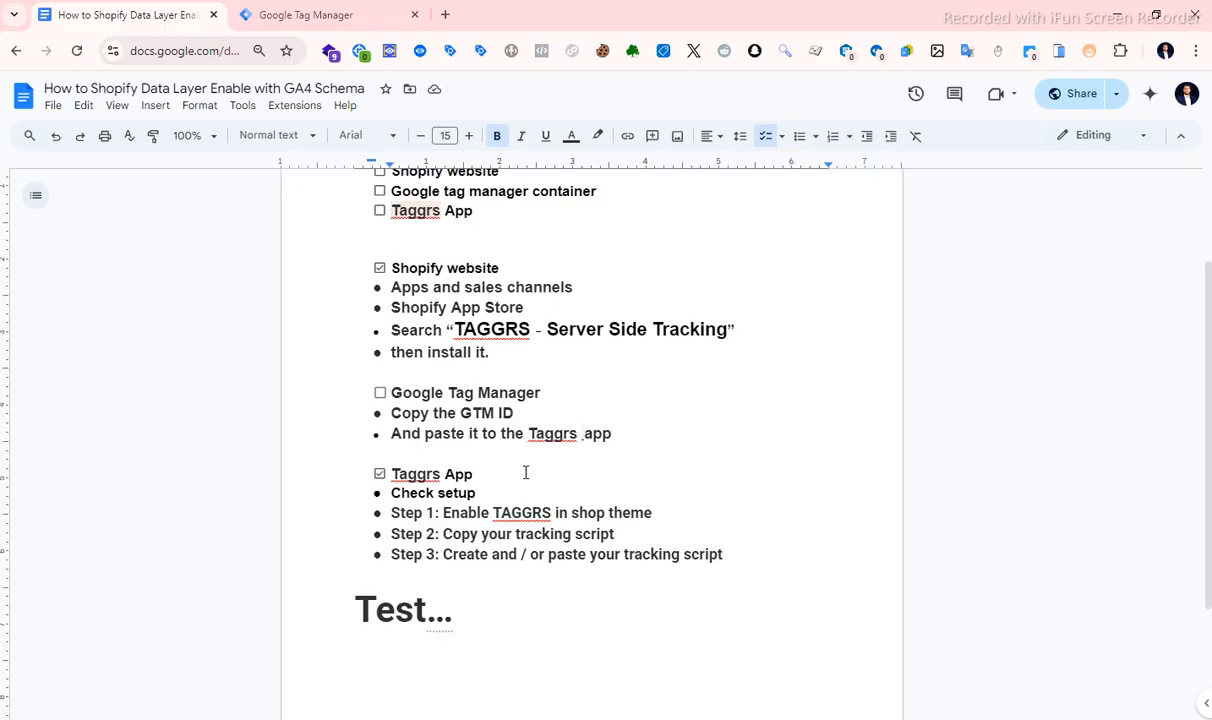
left_click(380, 394)
Switch to Google Tag Manager and copy the web container ID from the container's installation code.
left_click(288, 15)
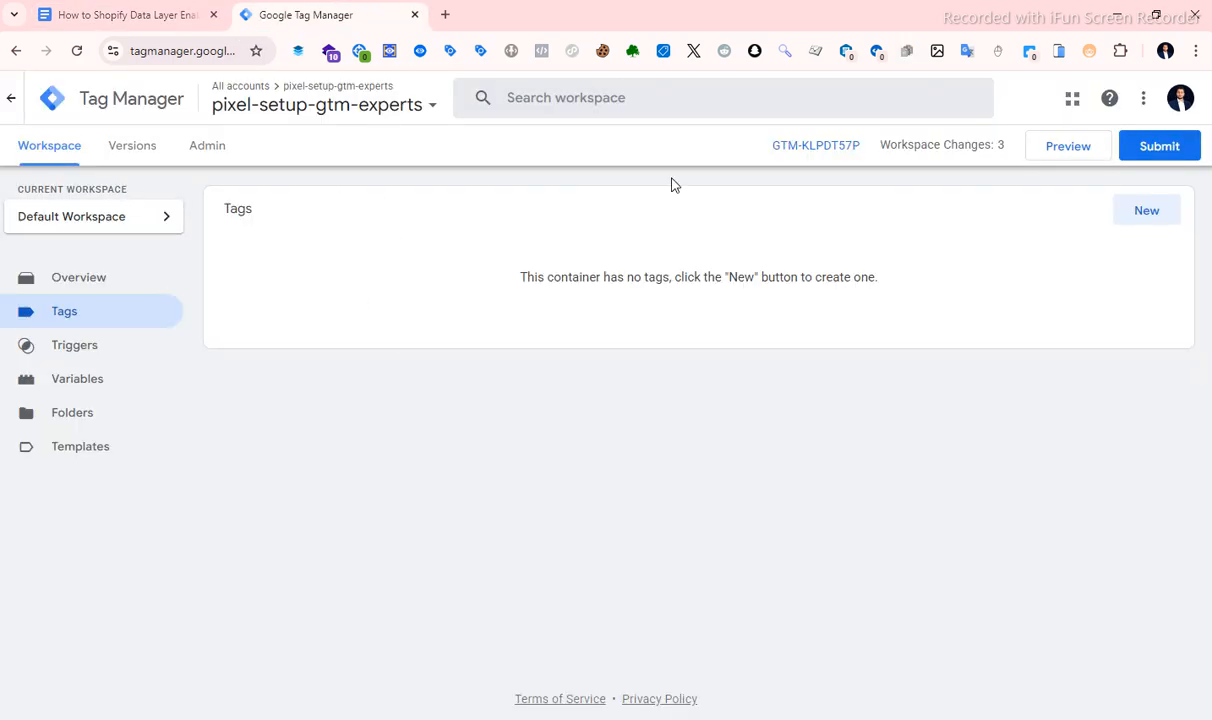
left_click(796, 149)
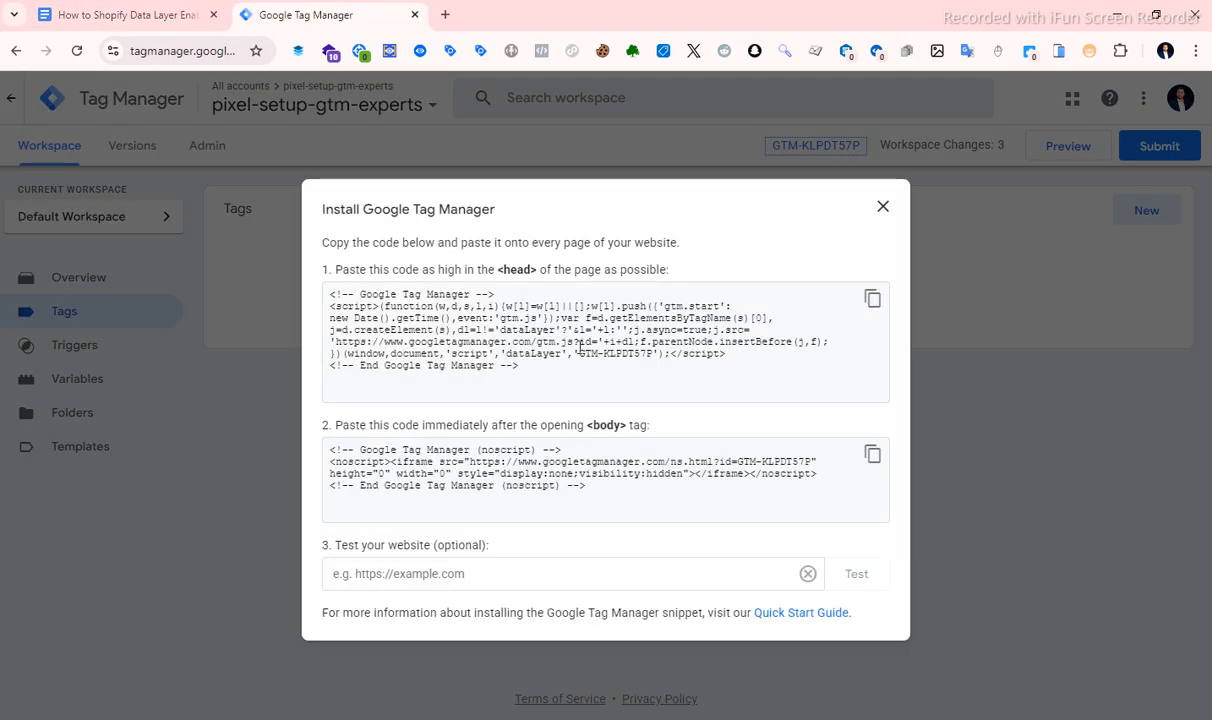
mouse_move(580, 342)
left_mouse_down()
mouse_move(460, 355)
mouse_move(635, 357)
mouse_move(583, 347)
left_mouse_up()
right_click(583, 349)
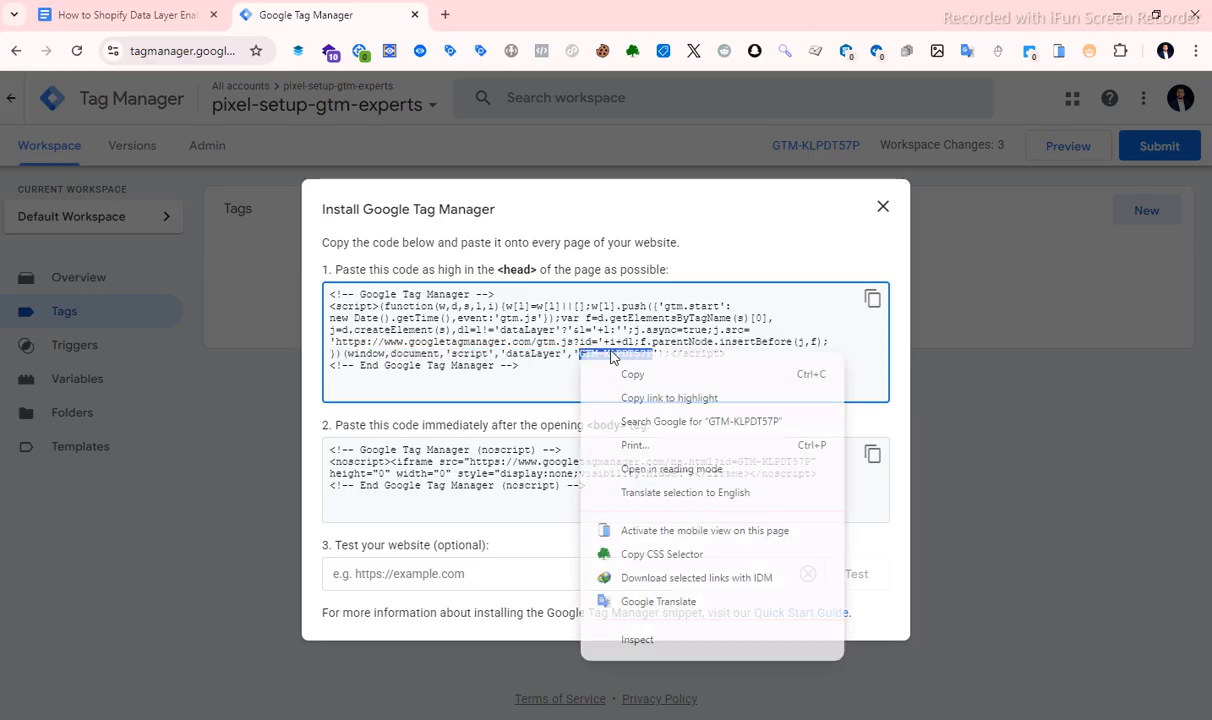
left_click(628, 376)
Switch to the TAGGRS app in Shopify and review its container code field, tracking events and consent settings.
key("alt+Tab")
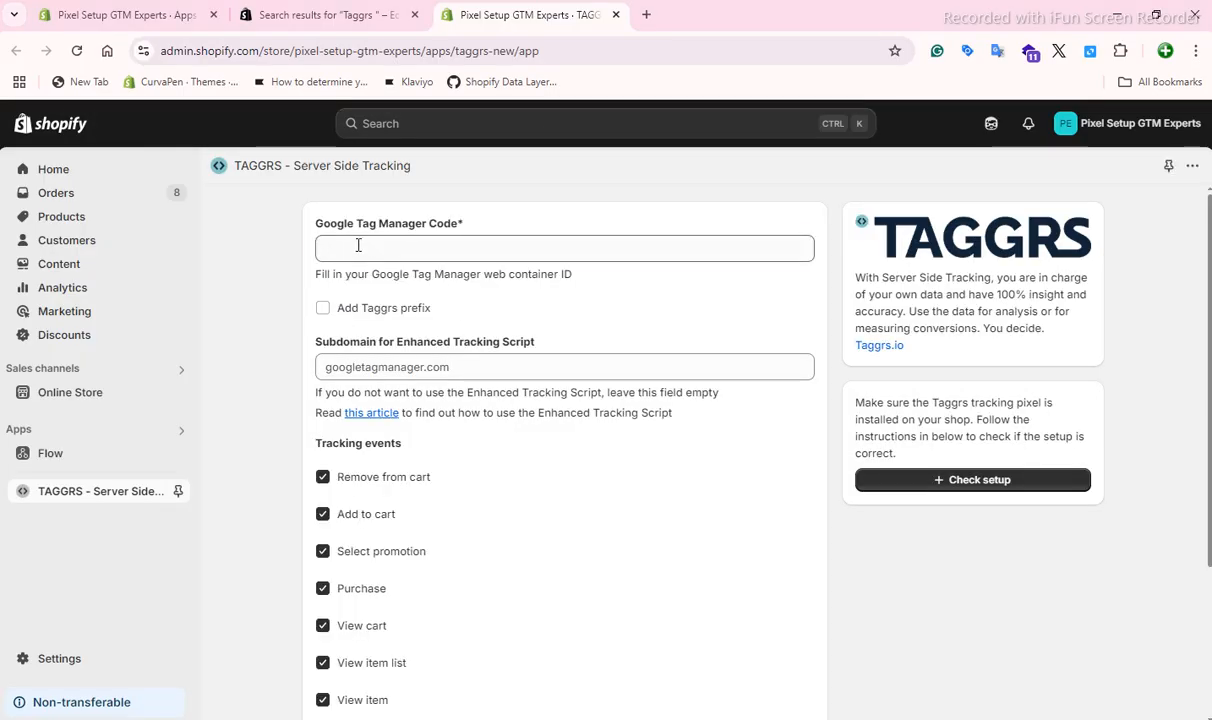
left_click(358, 247)
scroll(441, 595, "down", 2)
scroll(438, 592, "up", 1)
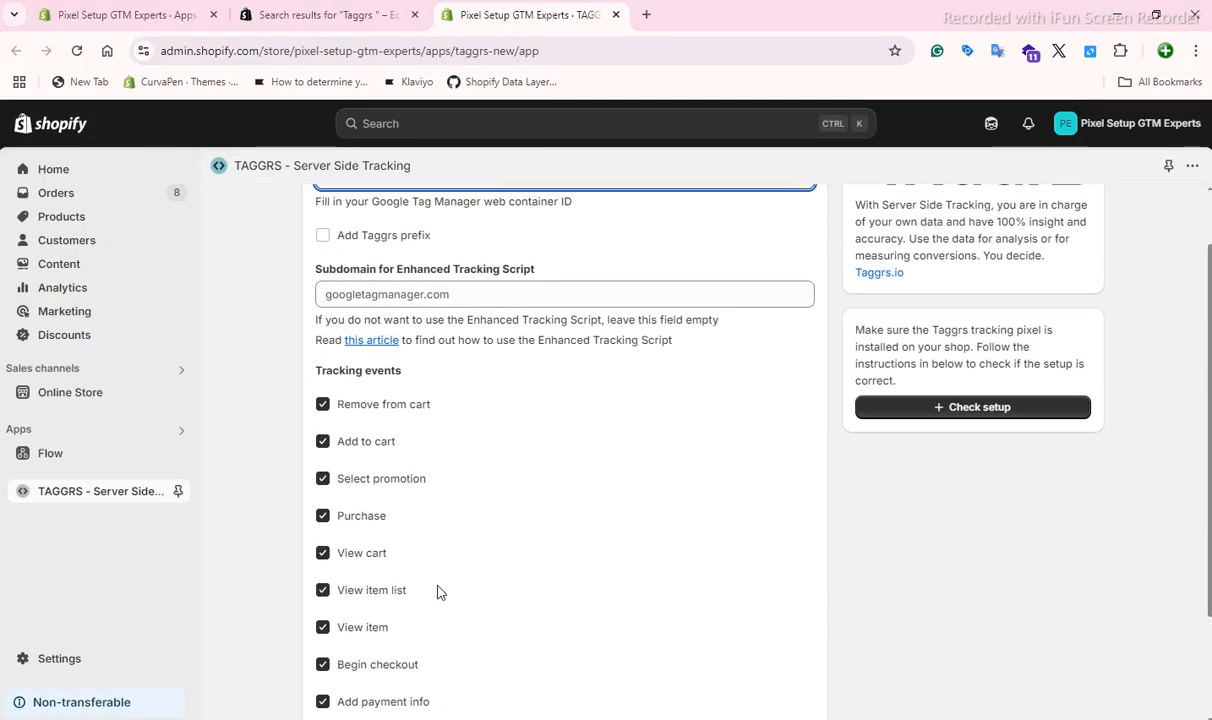
scroll(437, 591, "down", 2)
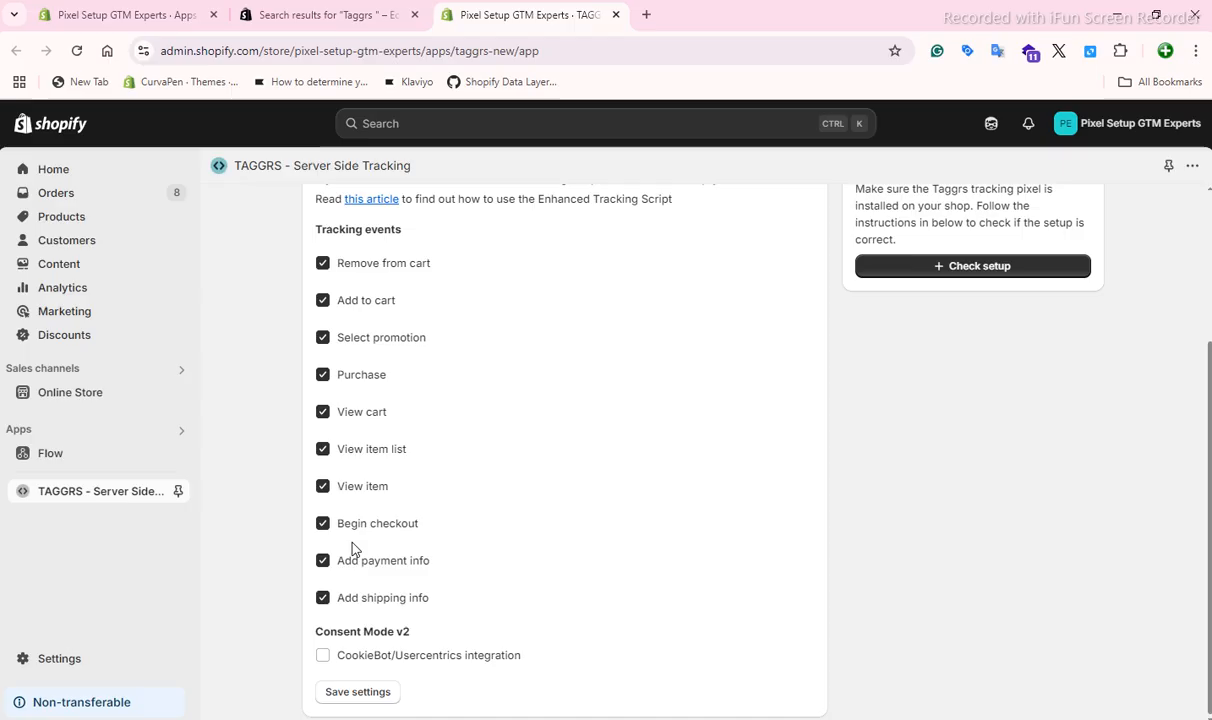
scroll(352, 548, "up", 2)
scroll(360, 411, "down", 2)
scroll(345, 595, "up", 1)
scroll(476, 292, "up", 1)
Paste the copied container ID as the Google Tag Manager Code and save the TAGGRS settings.
left_click(378, 245)
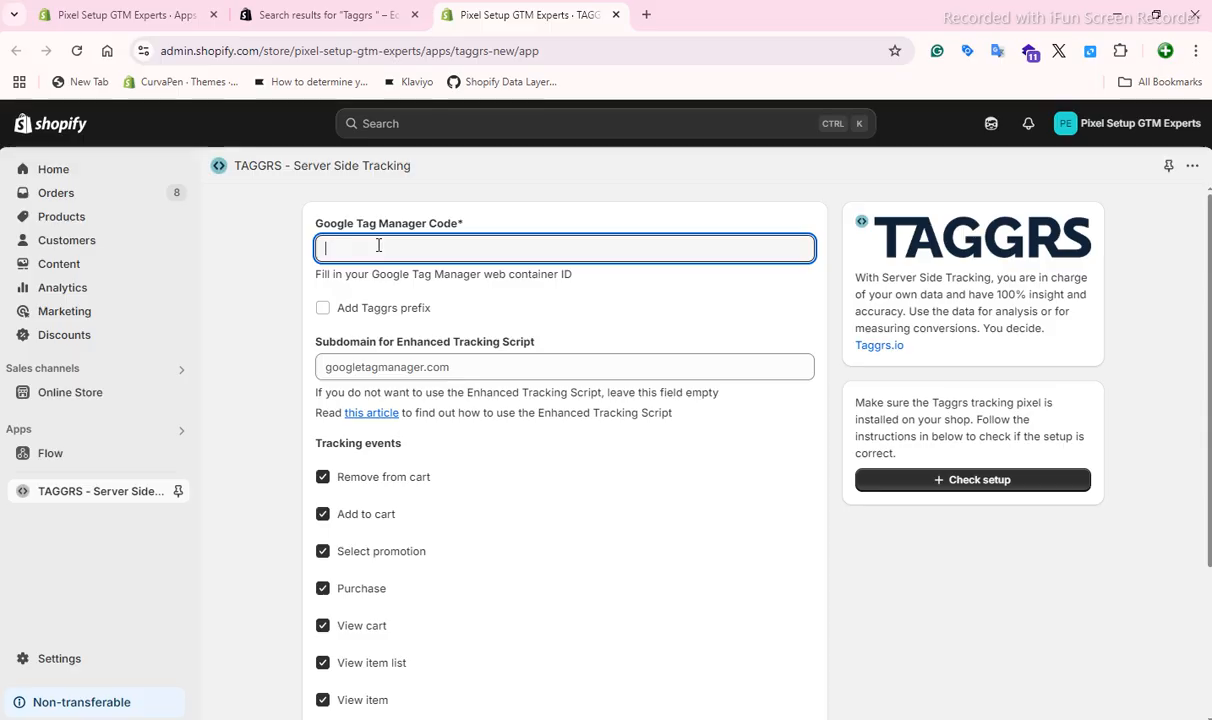
right_click(378, 245)
left_click(405, 400)
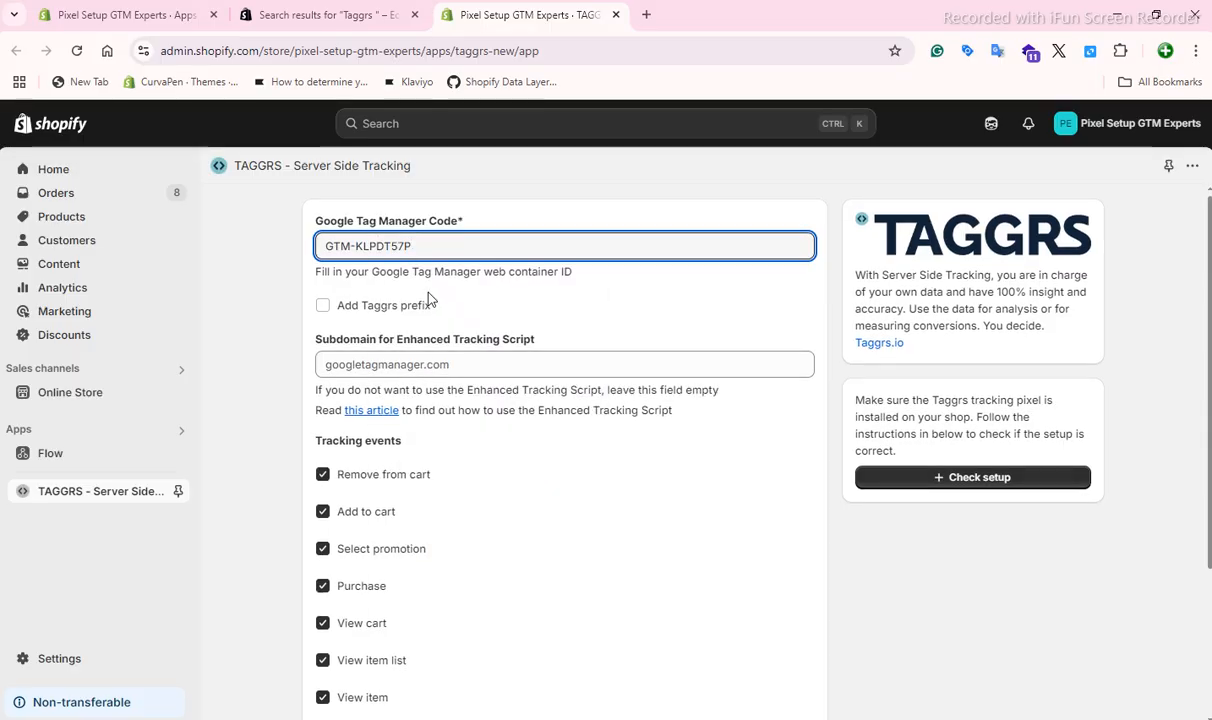
scroll(428, 298, "down", 3)
left_click(360, 692)
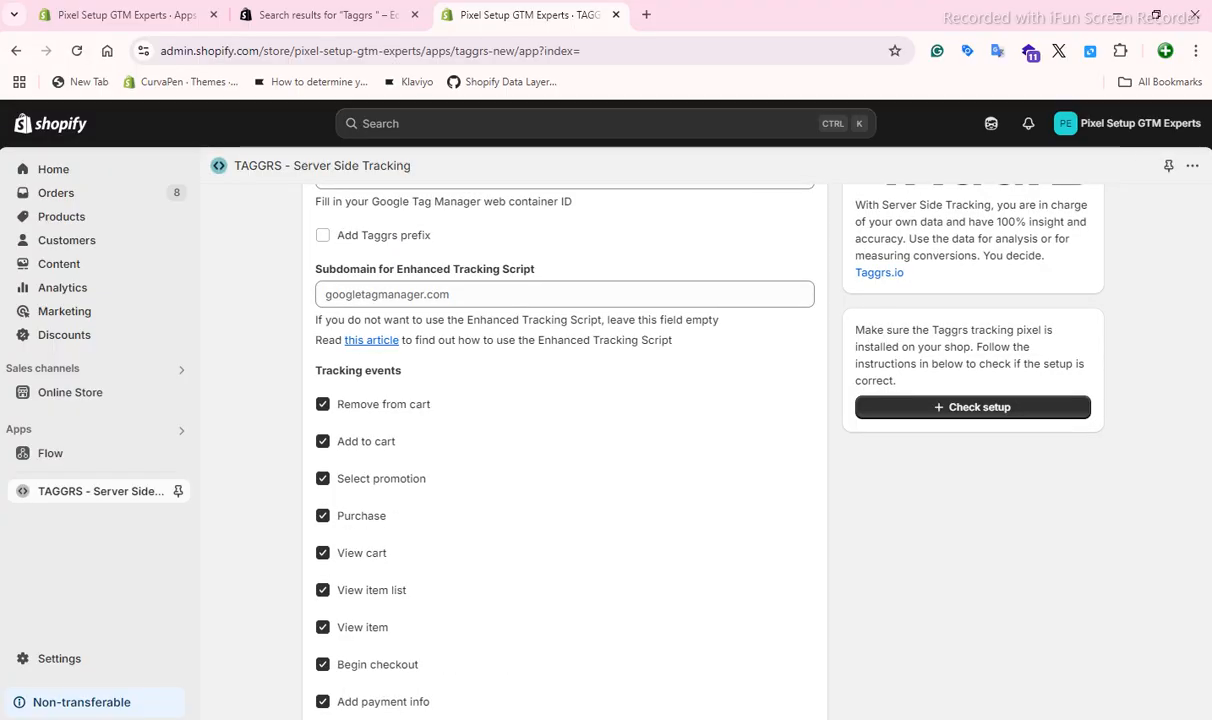
Consult the Taggrs App section of the Google Docs guide, and open the setup guide in the Shopify TAGGRS app.
left_click(554, 685)
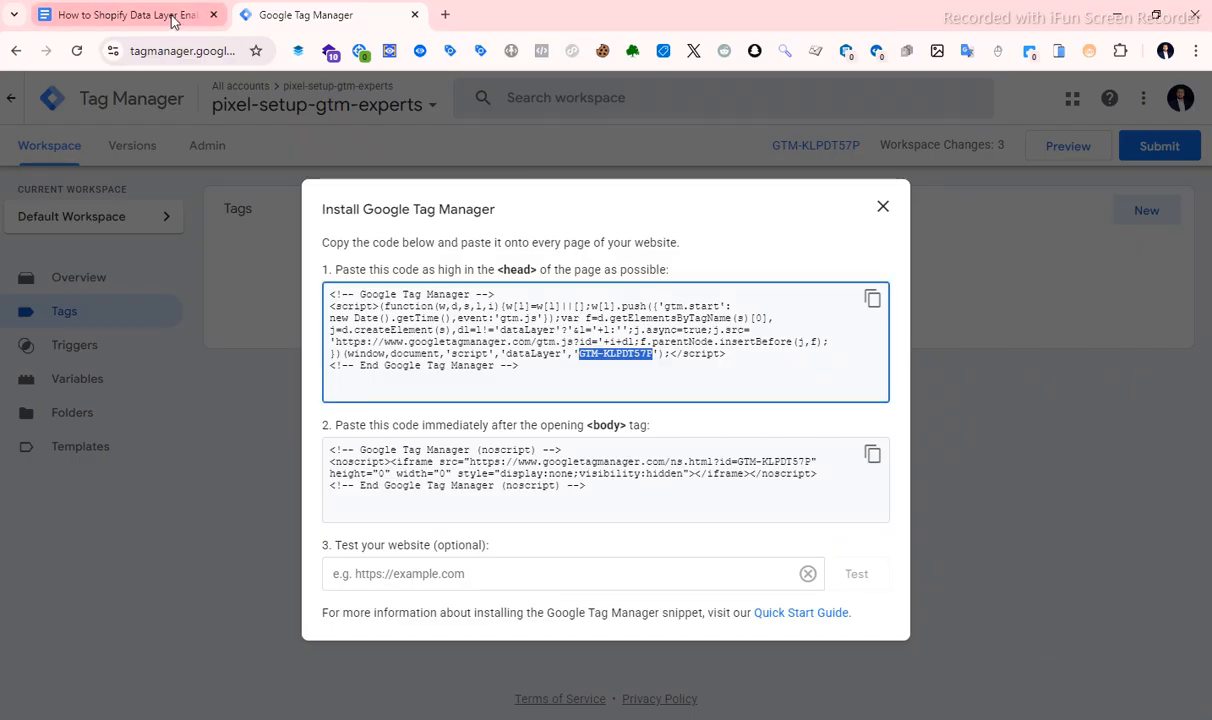
left_click(127, 14)
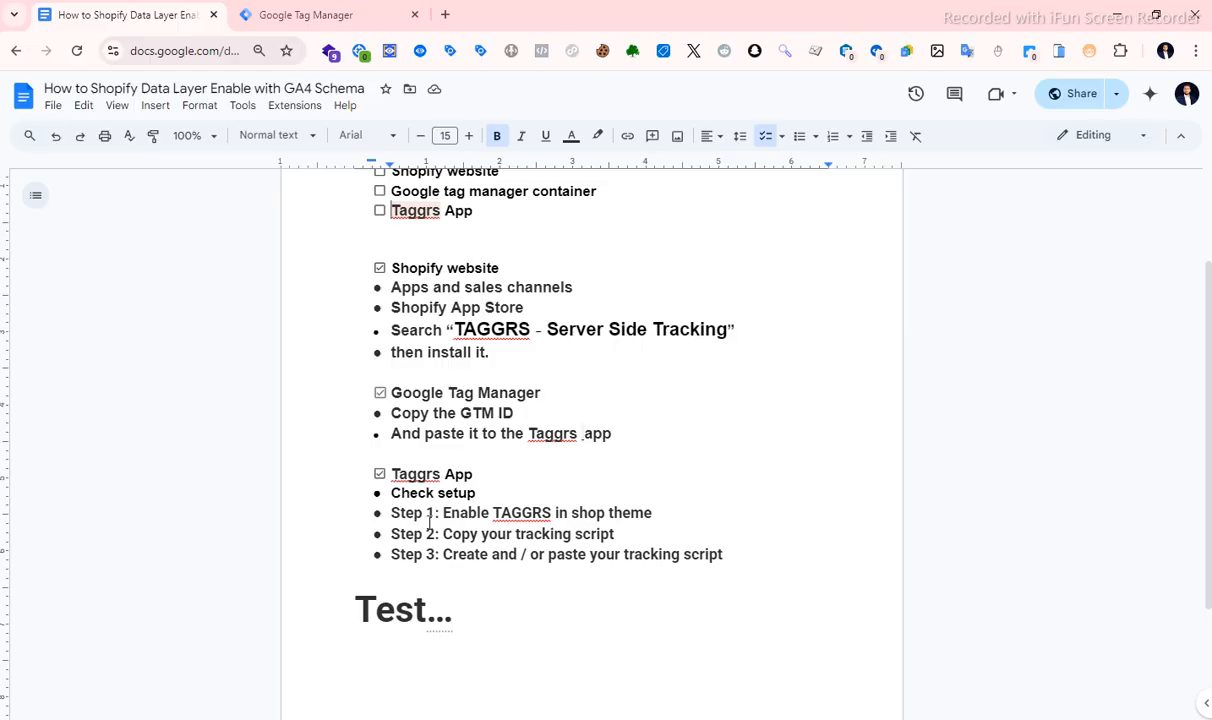
key("alt+Tab")
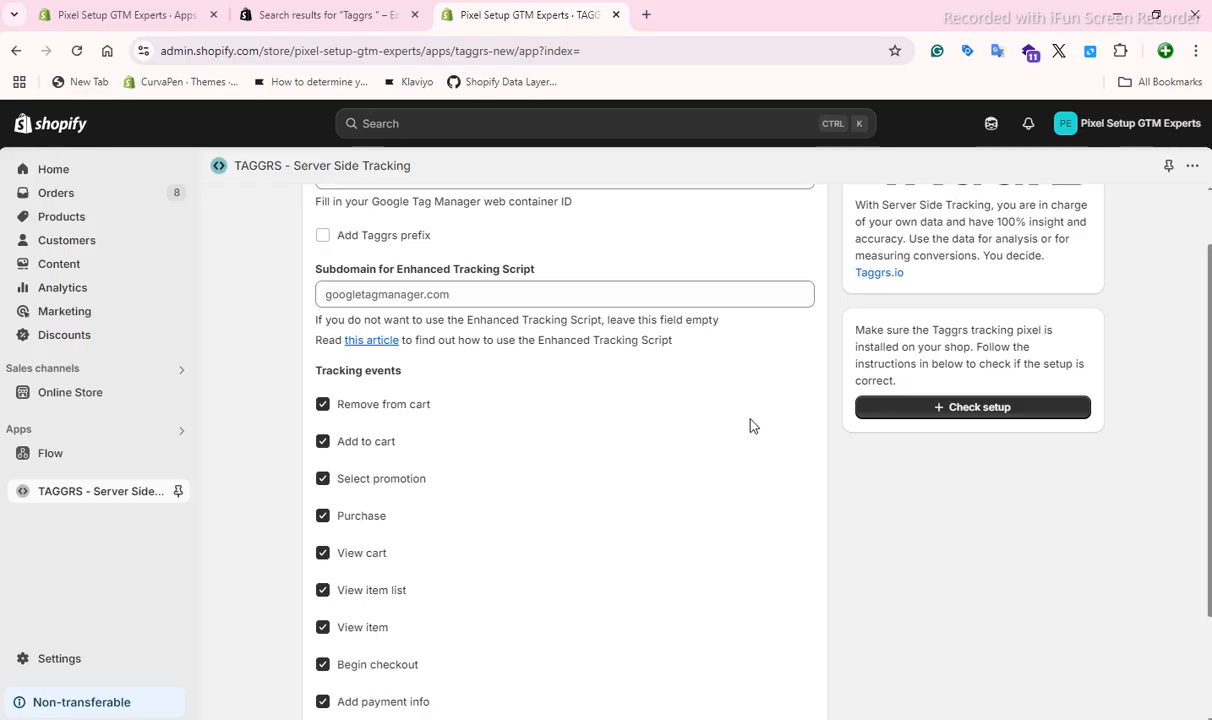
left_click(972, 409)
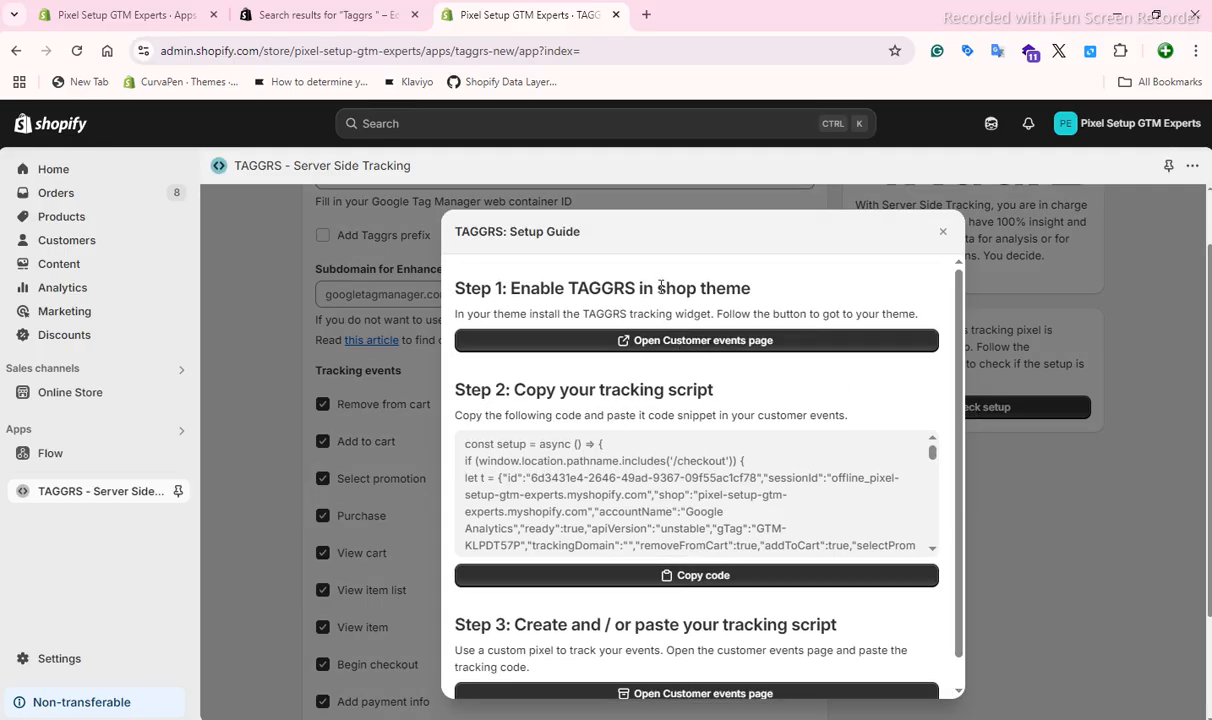
From Step 1 of the setup guide, open the theme's app embeds, switch TAGGRS off and on again, and save.
left_click(650, 340)
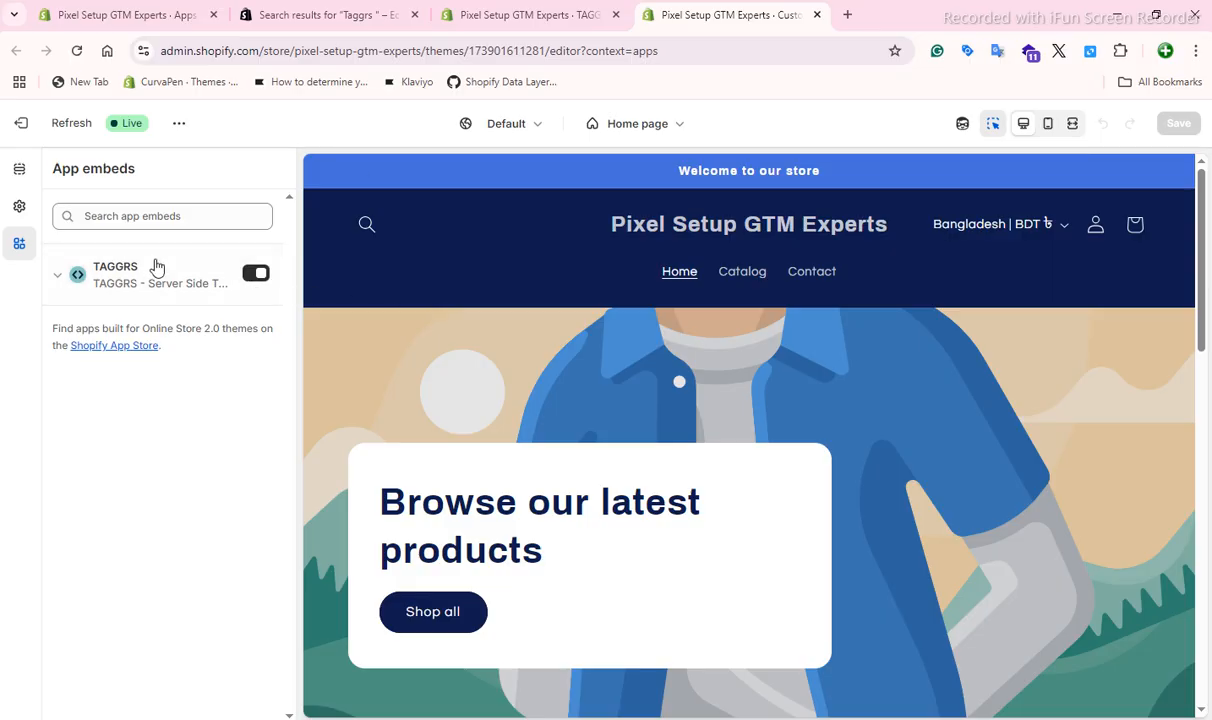
left_click(257, 273)
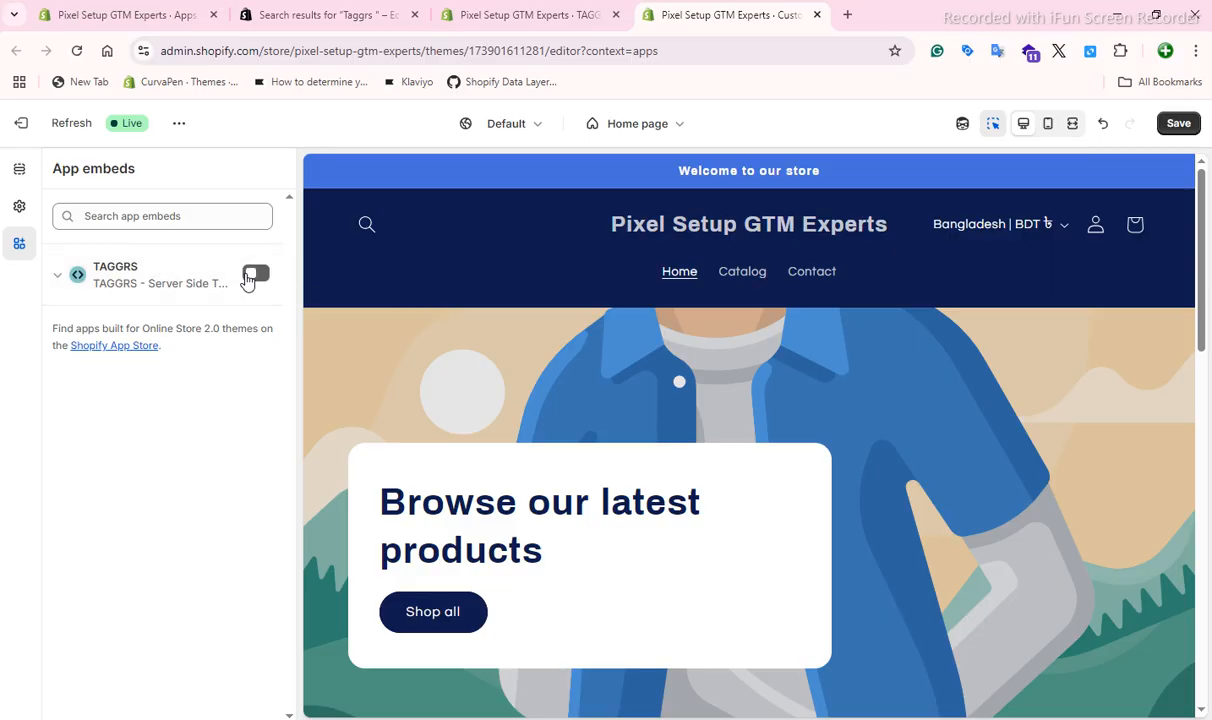
left_click(252, 276)
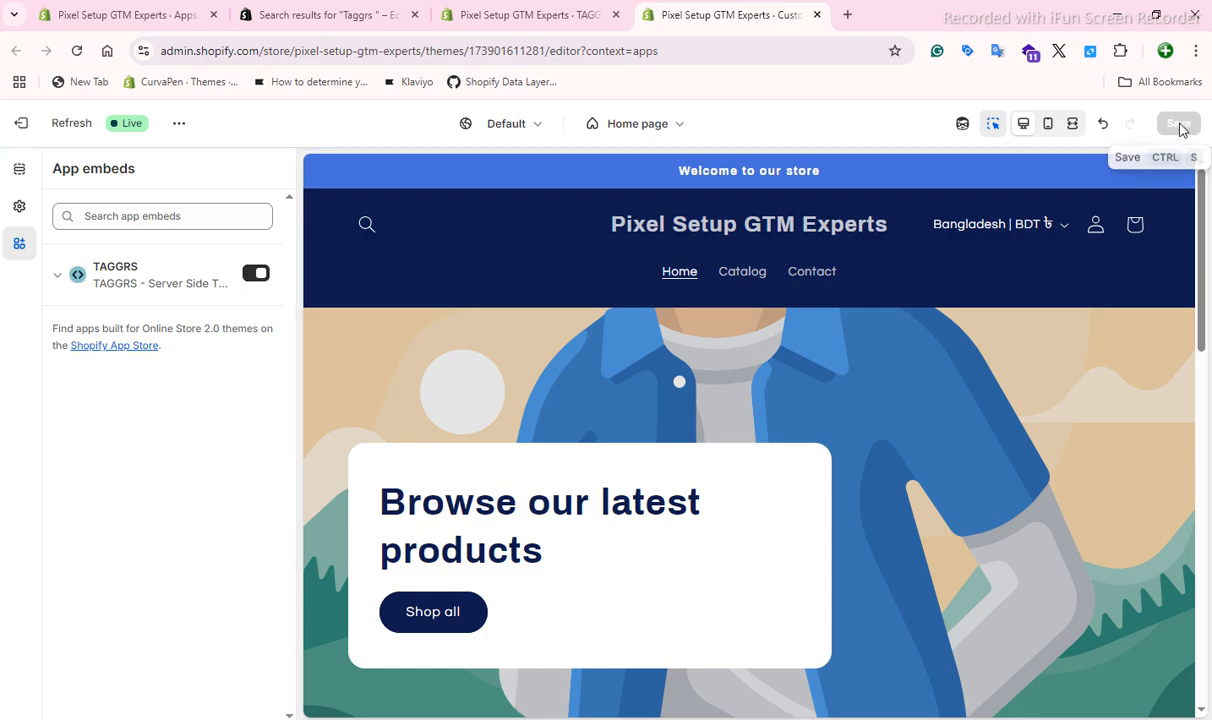
Close the theme editor, copy the Step 2 tracking script from the TAGGRS setup guide, and open the Customer events page from Step 3.
left_click(817, 14)
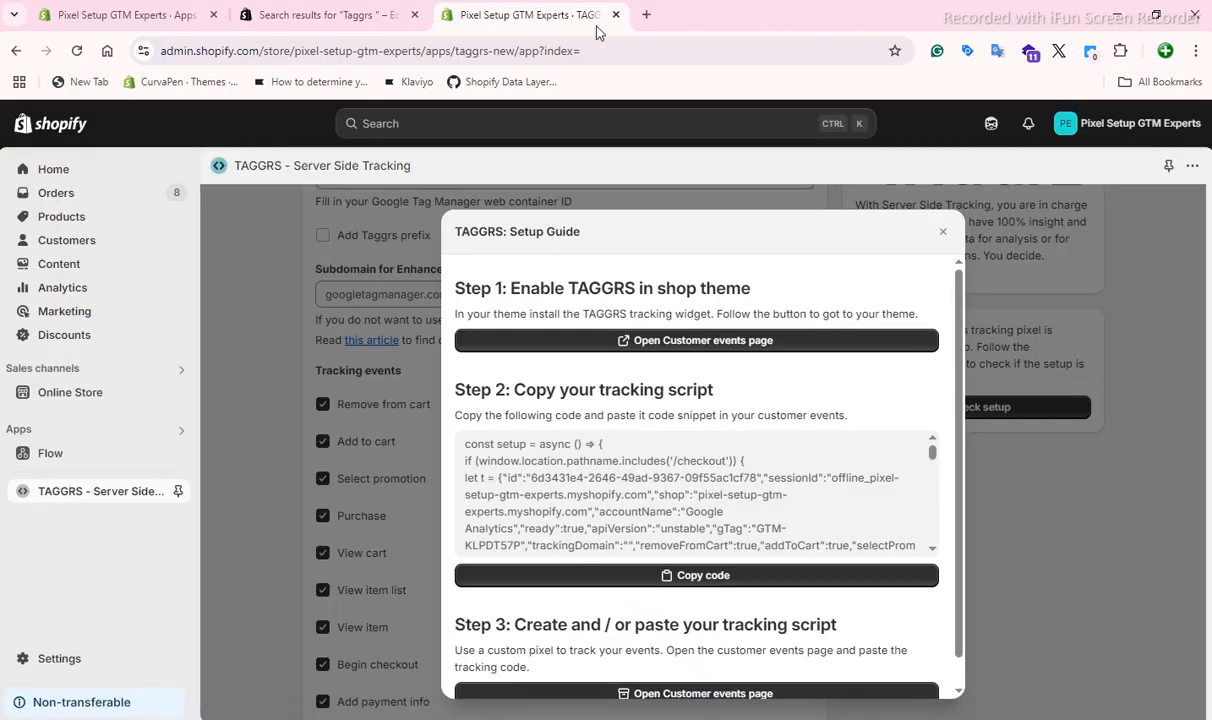
scroll(601, 441, "down", 2)
scroll(551, 411, "up", 1)
scroll(584, 498, "up", 2)
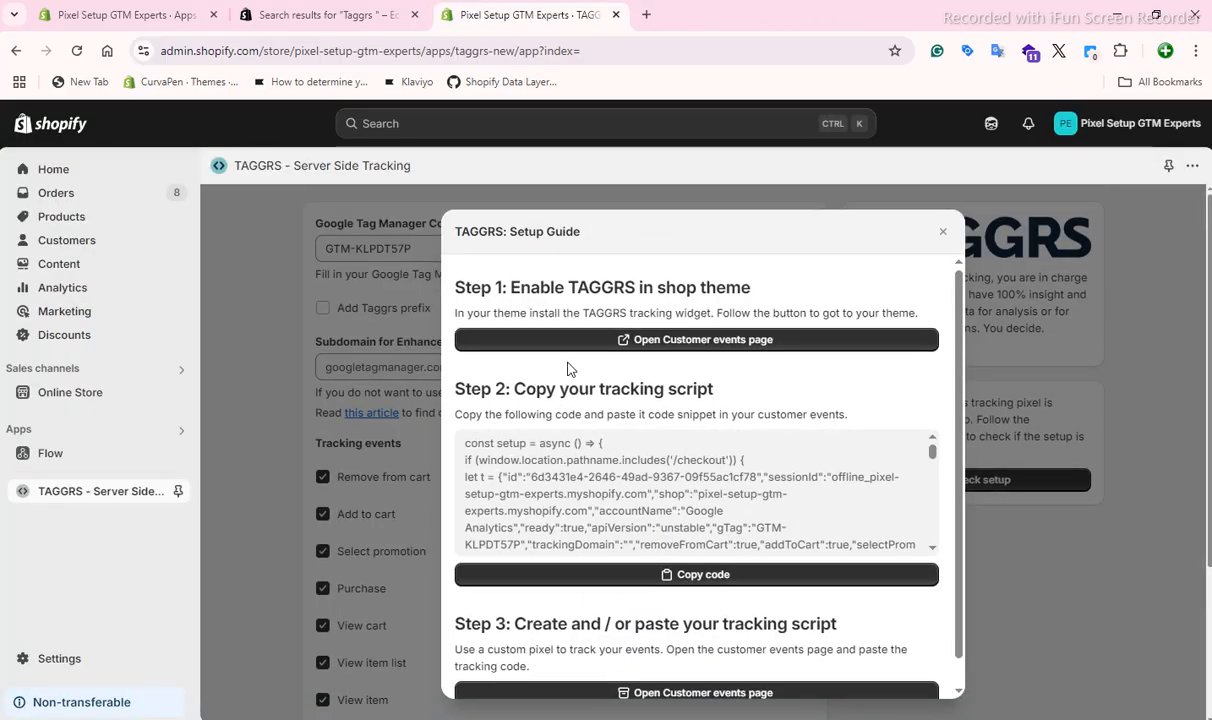
scroll(530, 360, "down", 1)
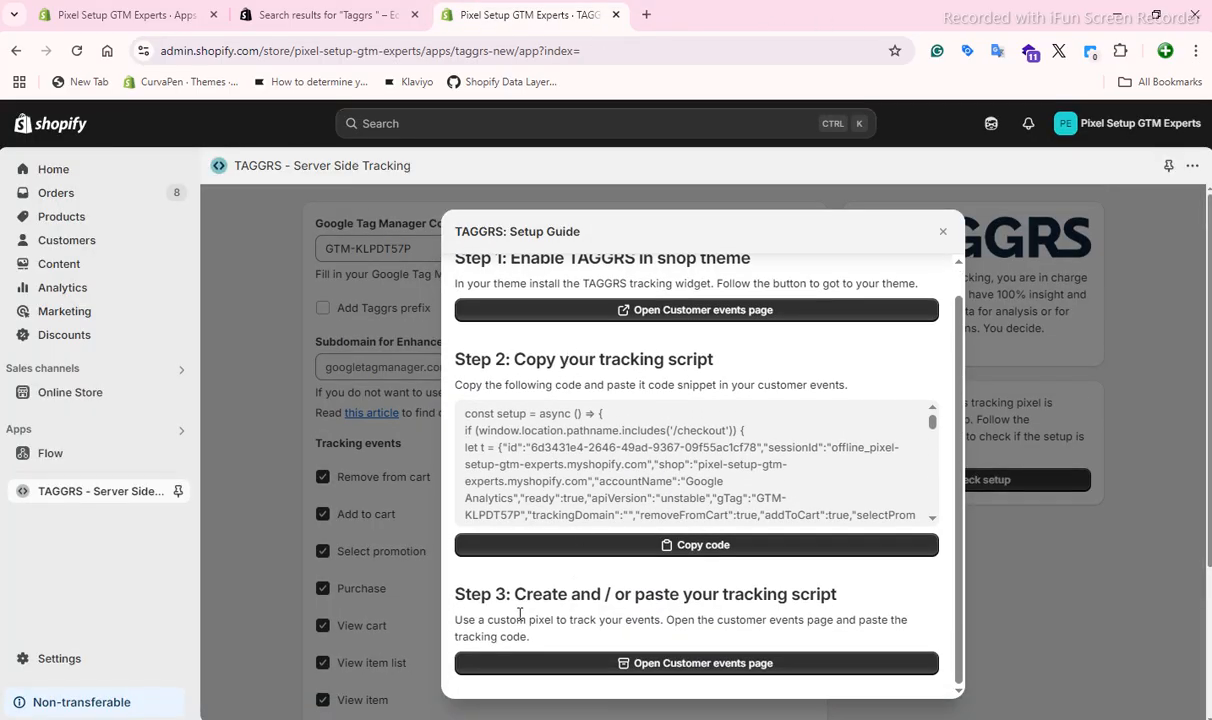
left_click(678, 547)
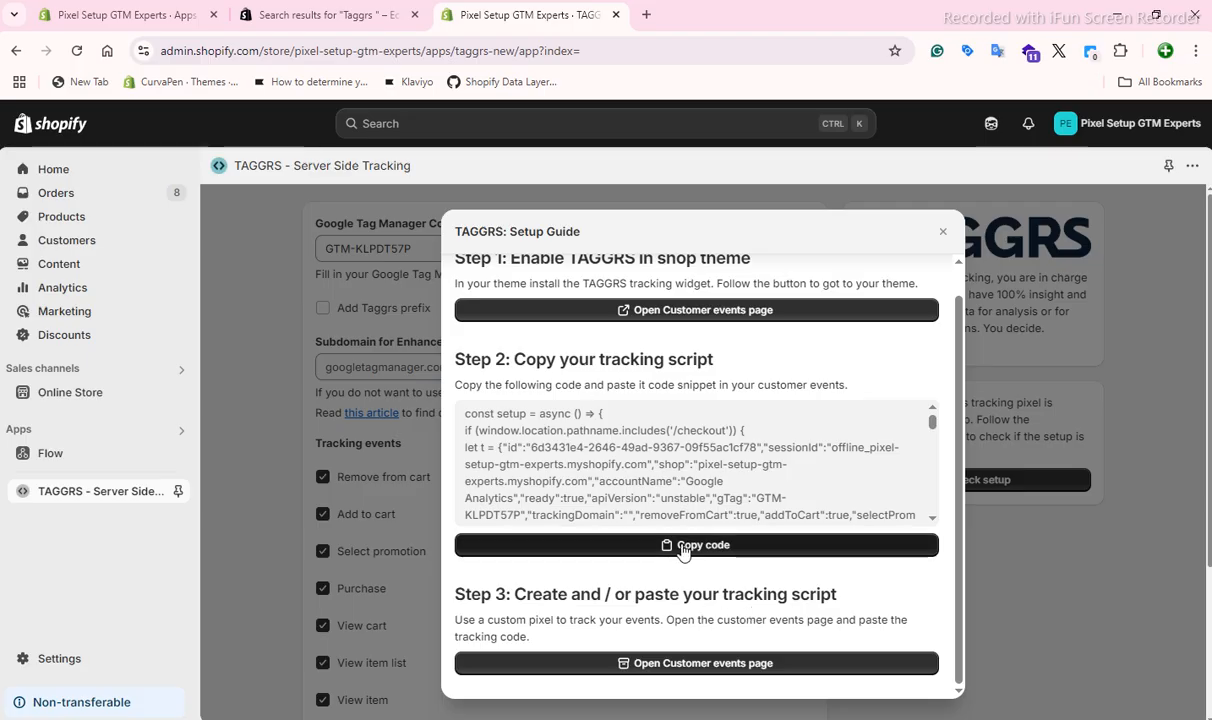
scroll(682, 600, "down", 2)
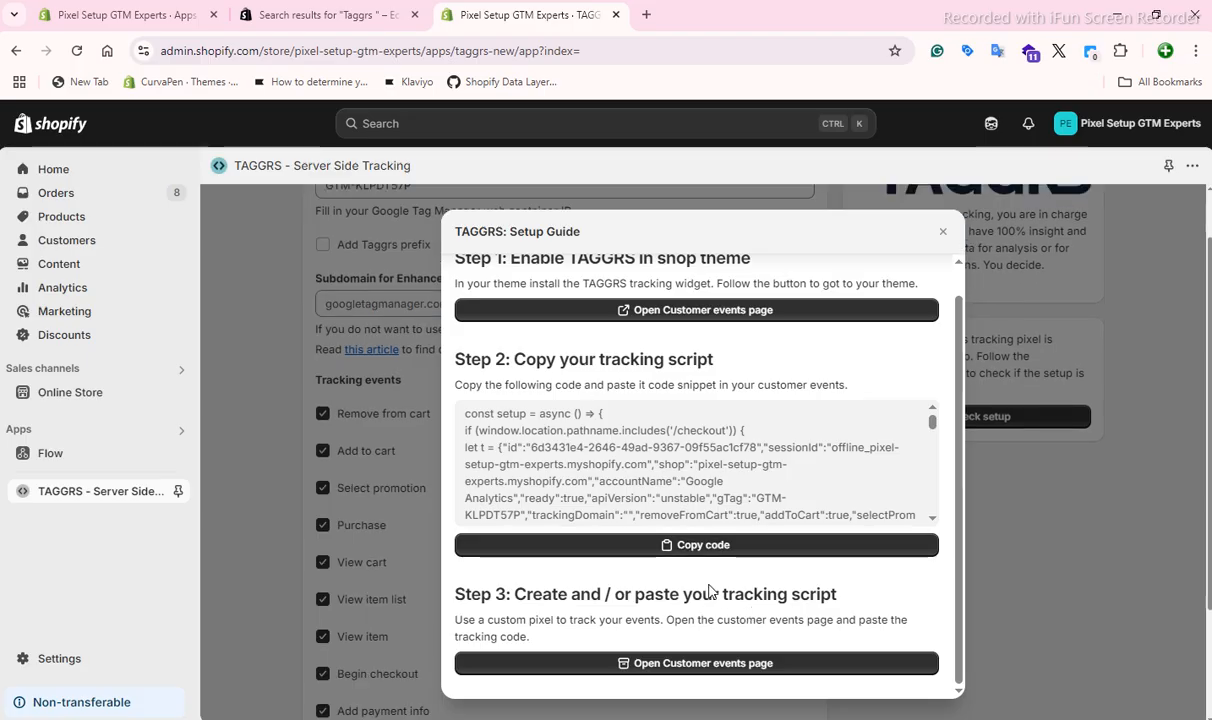
left_click(693, 664)
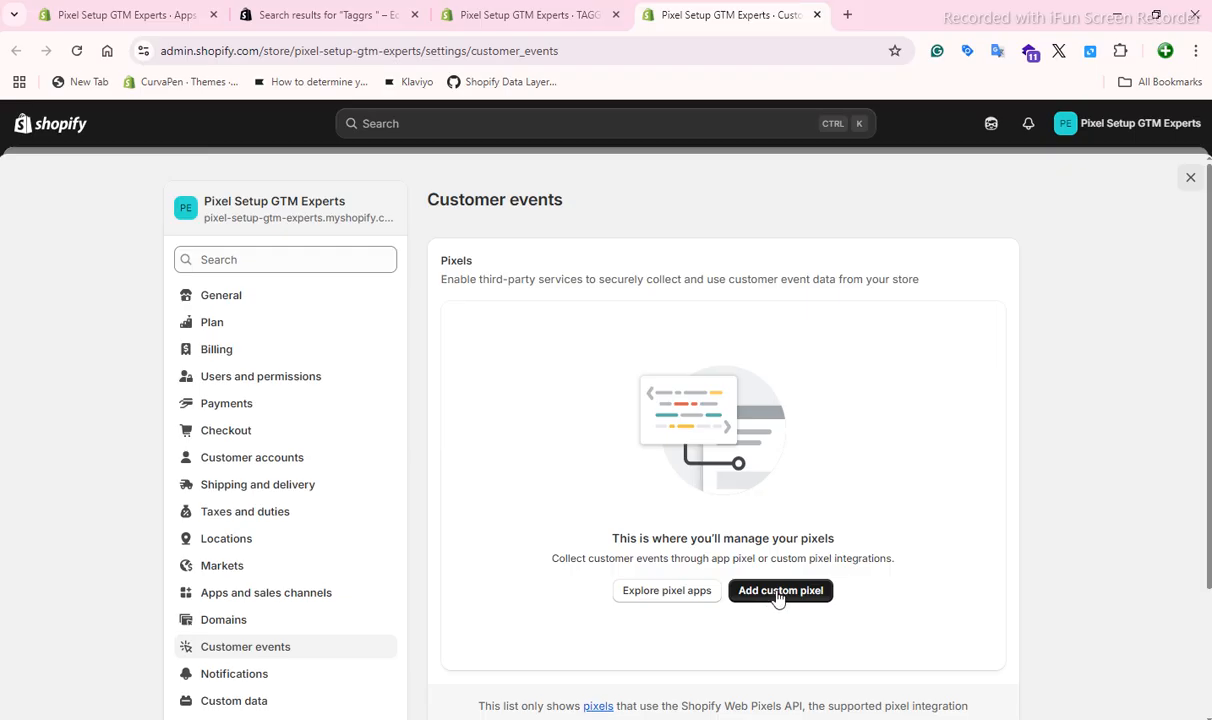
Add a custom pixel named "DataLyer" on the Customer events page.
left_click(775, 593)
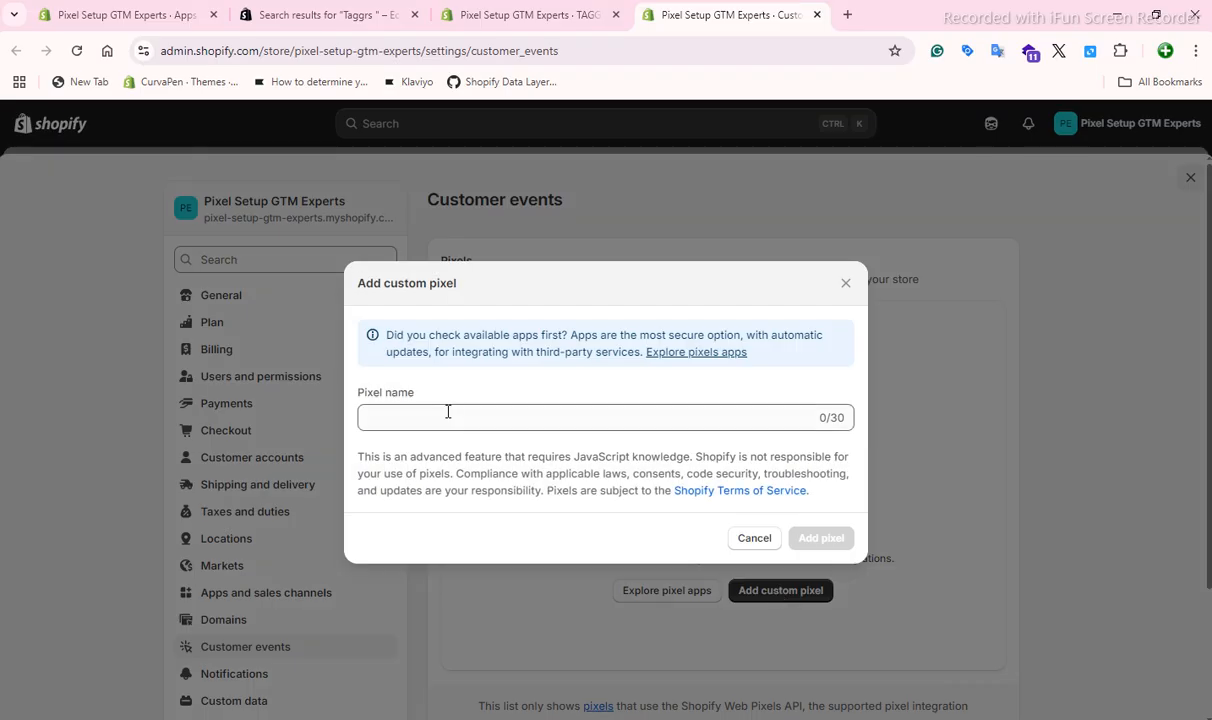
left_click(448, 412)
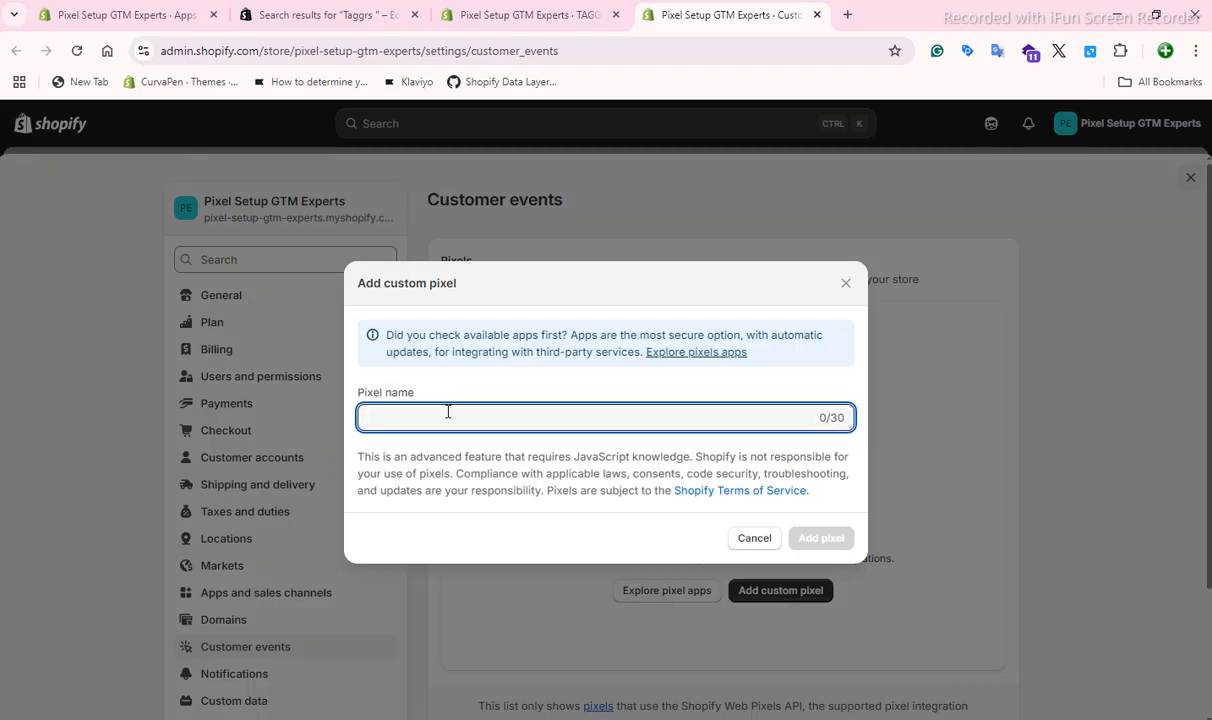
type("Dat")
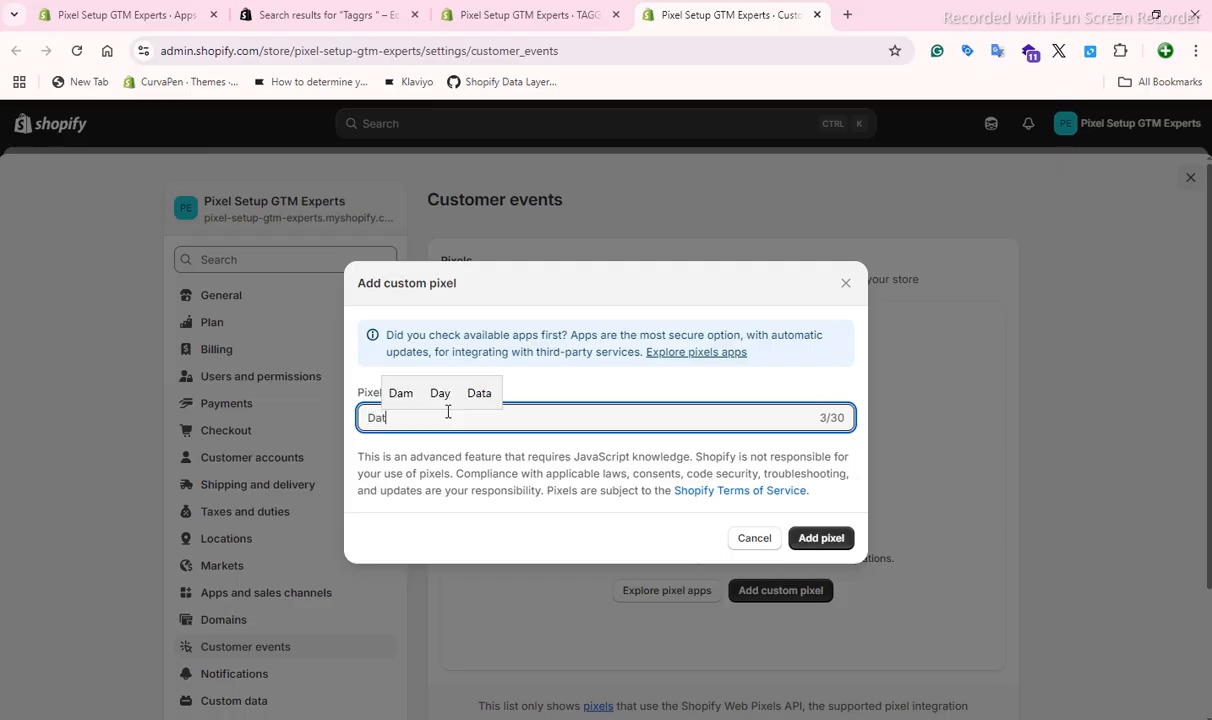
type("aLyer")
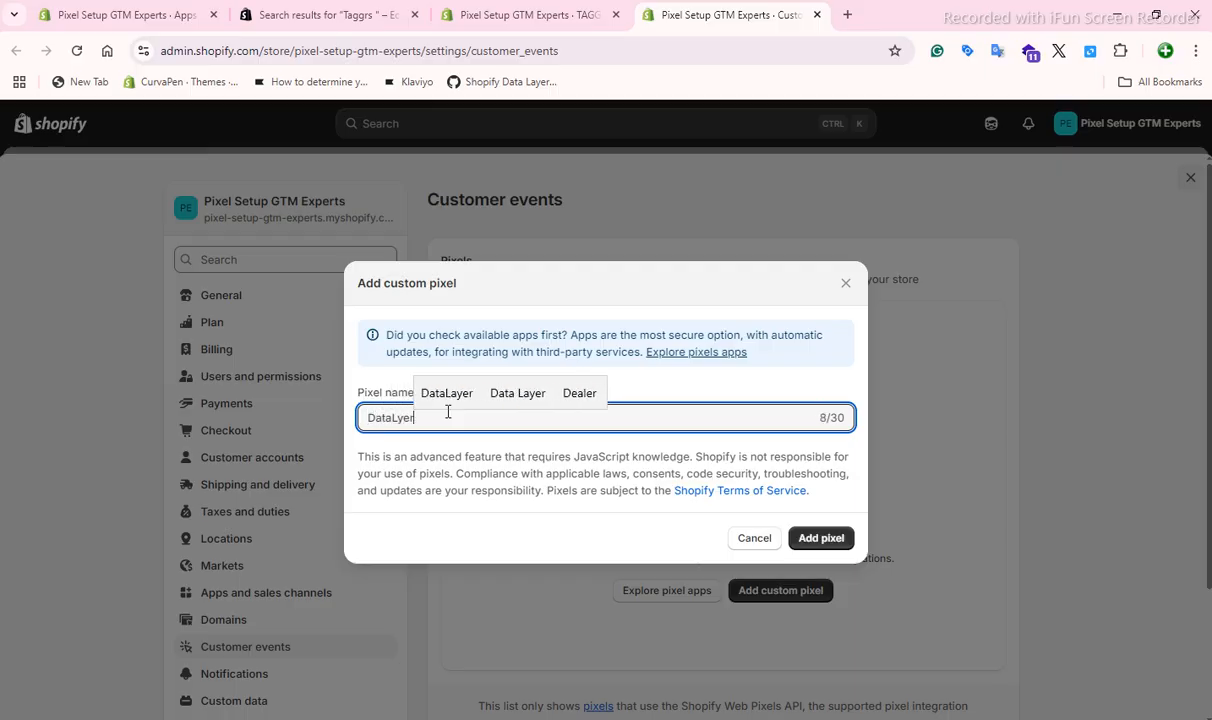
key("Return")
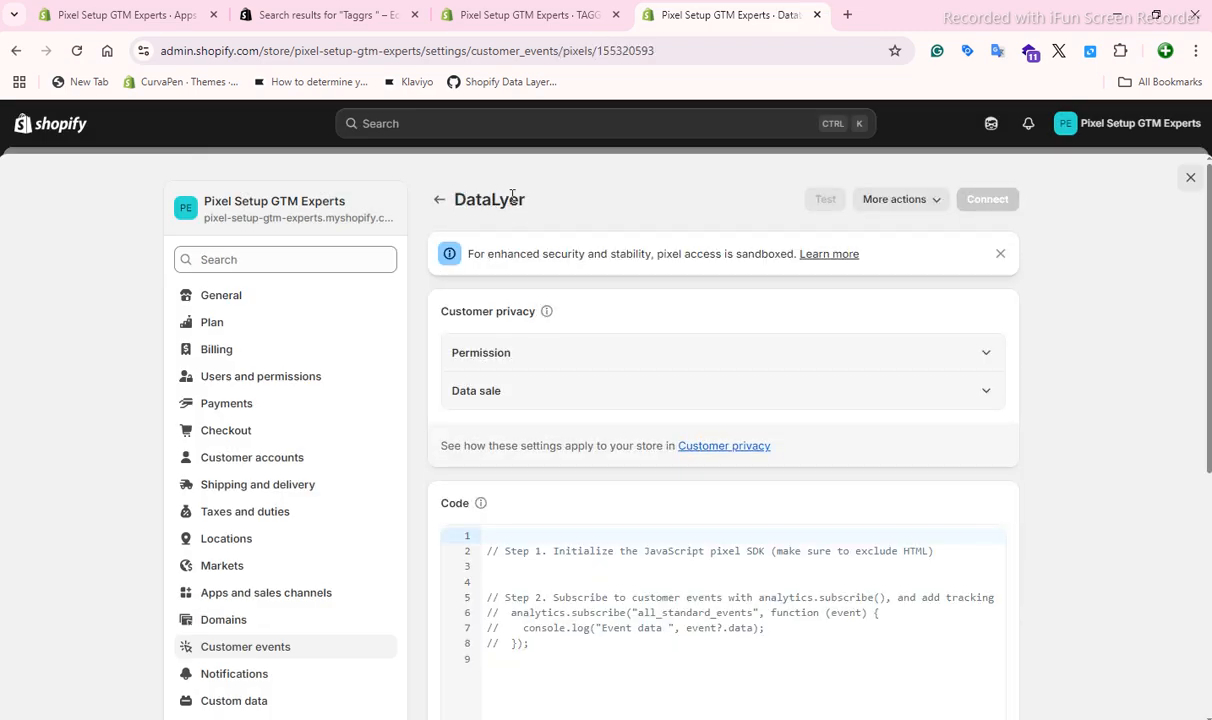
Replace the pixel's default code with the tracking script copied from the TAGGRS setup guide, and save the pixel.
scroll(506, 498, "down", 2)
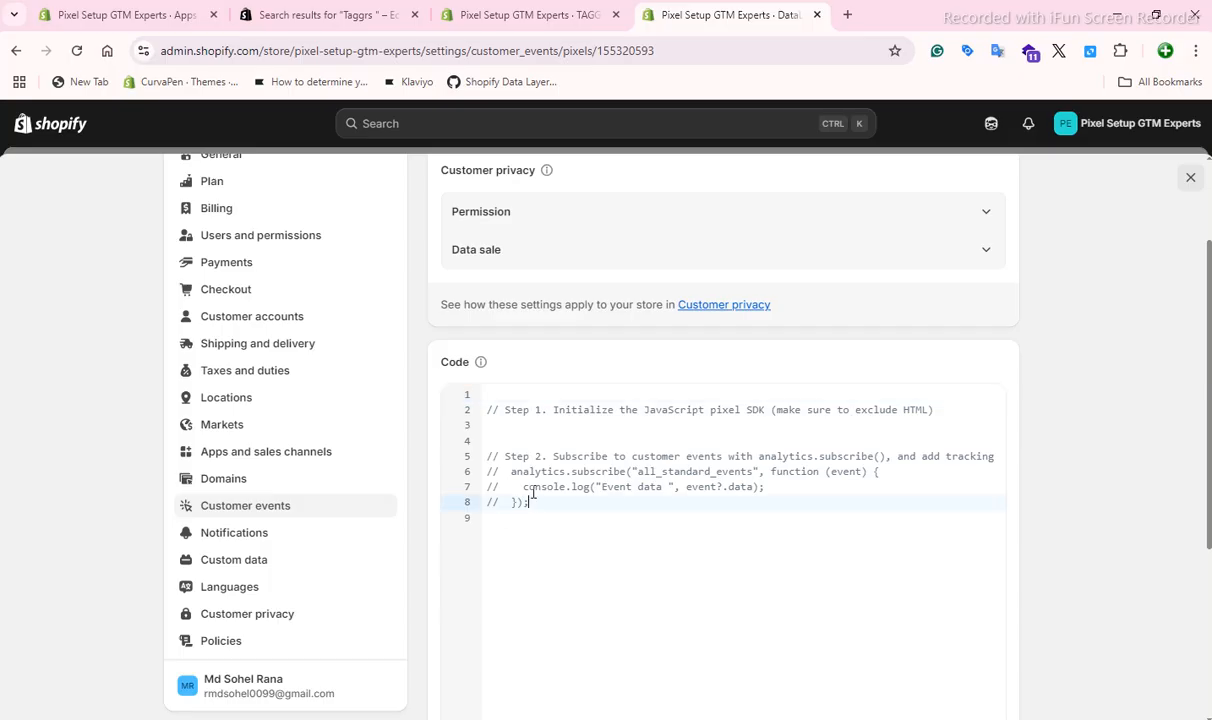
left_click_drag(512, 498, 477, 405)
key("Delete")
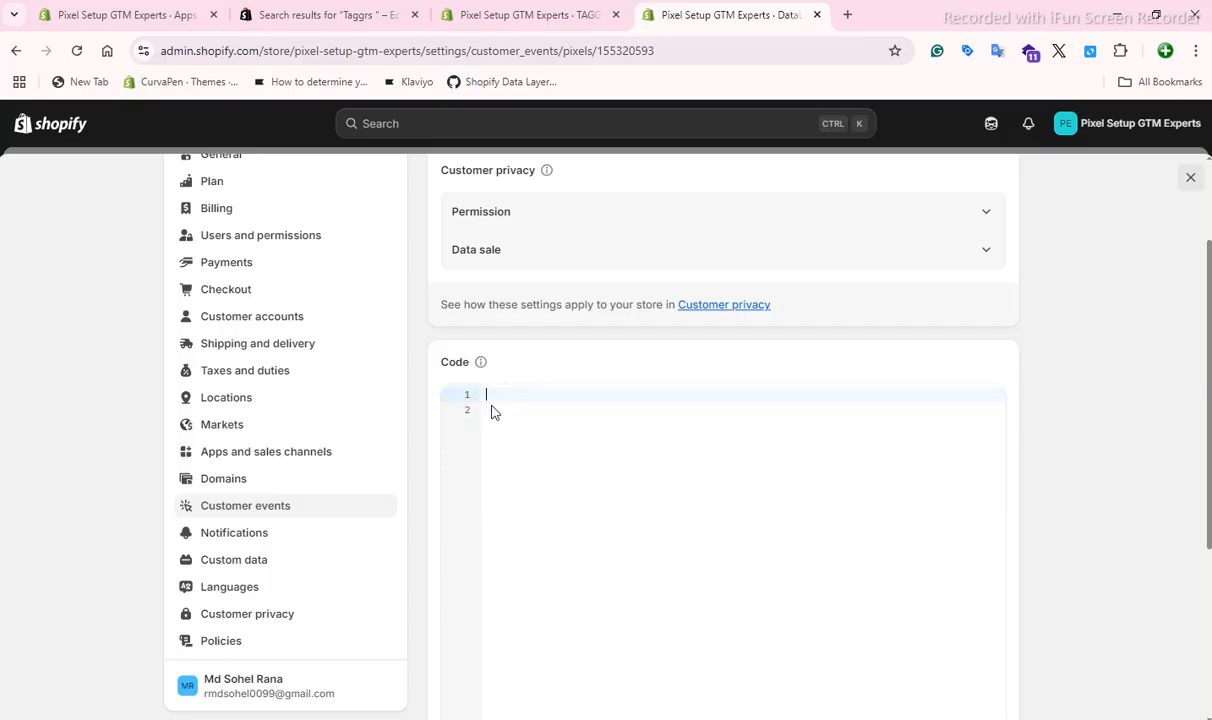
left_click(466, 12)
left_click(685, 545)
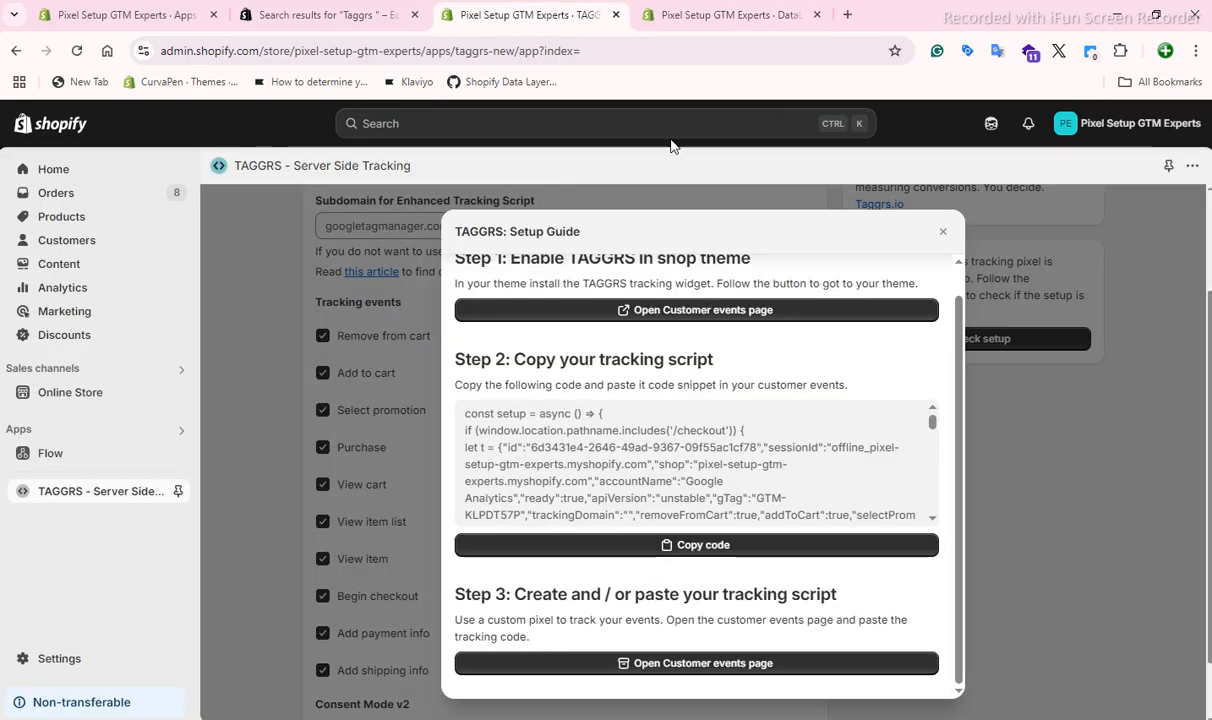
left_click(697, 26)
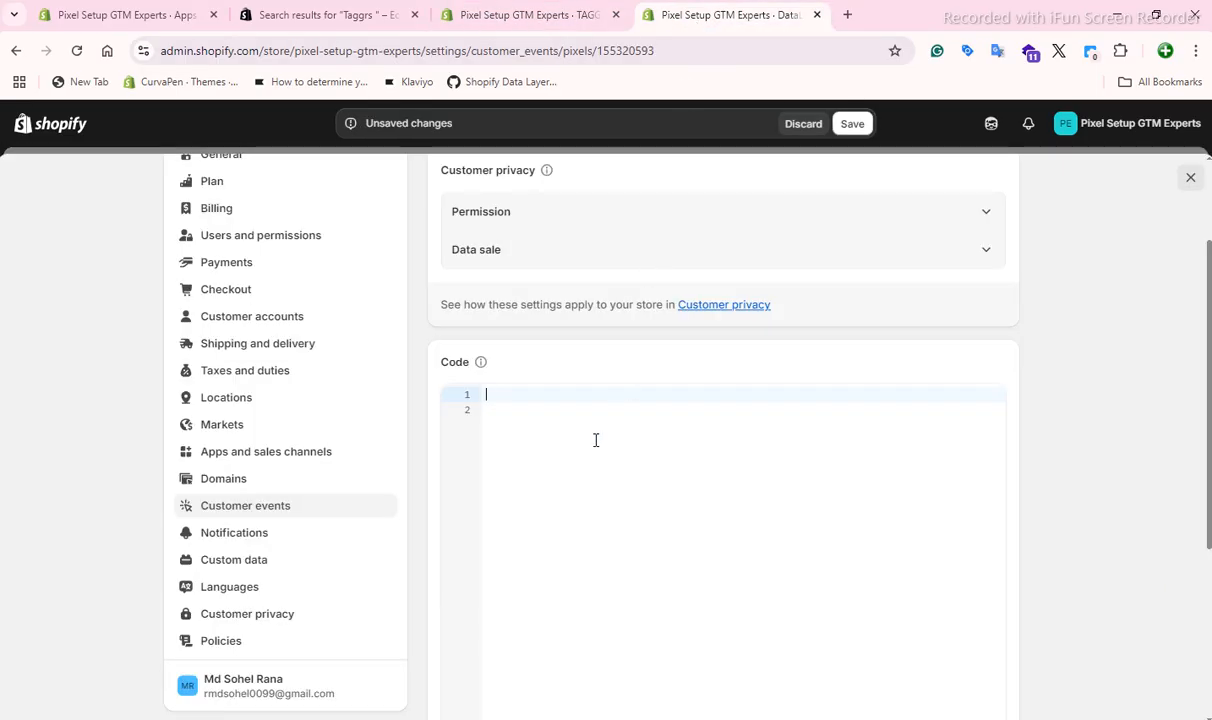
right_click(536, 391)
left_click(595, 490)
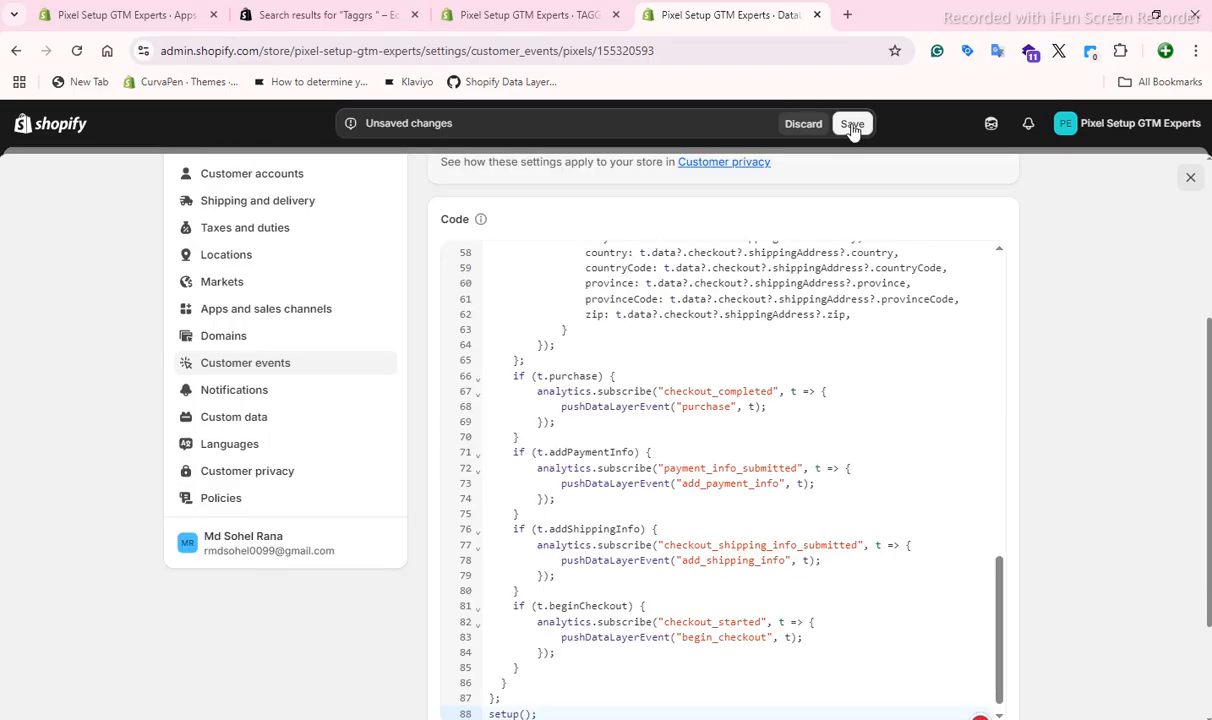
left_click(852, 124)
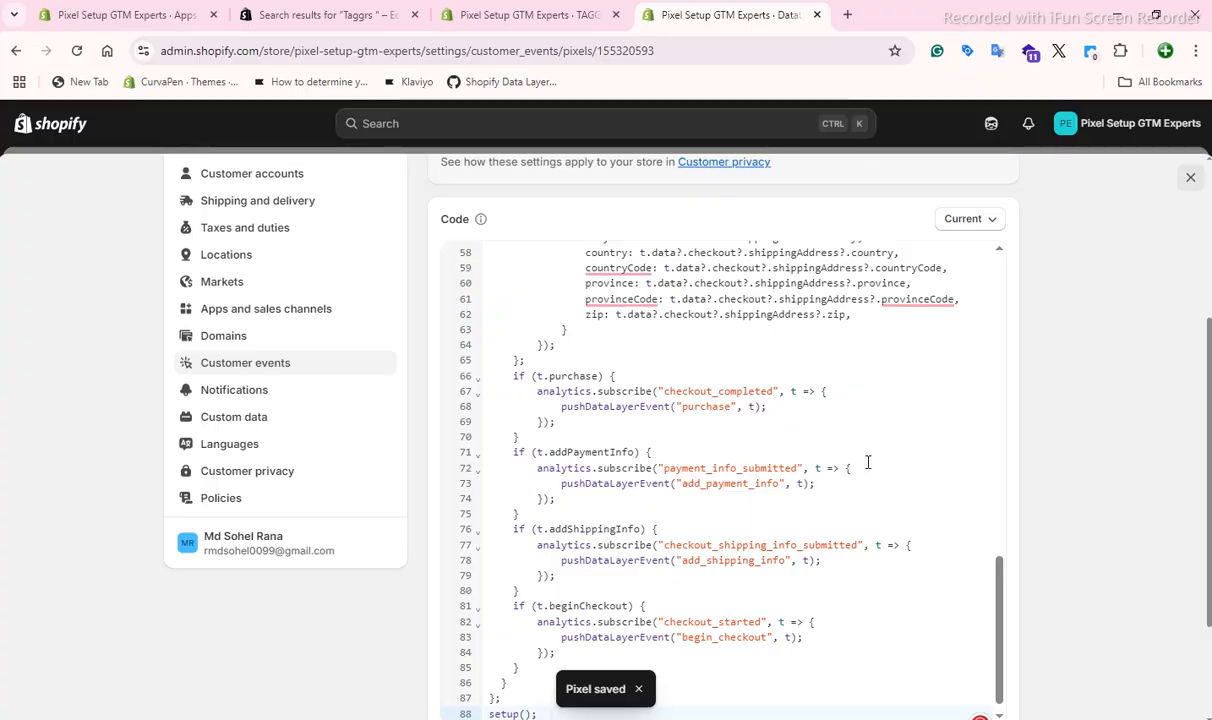
Connect the DataLyer custom pixel to the store and confirm the connection.
scroll(930, 362, "up", 12)
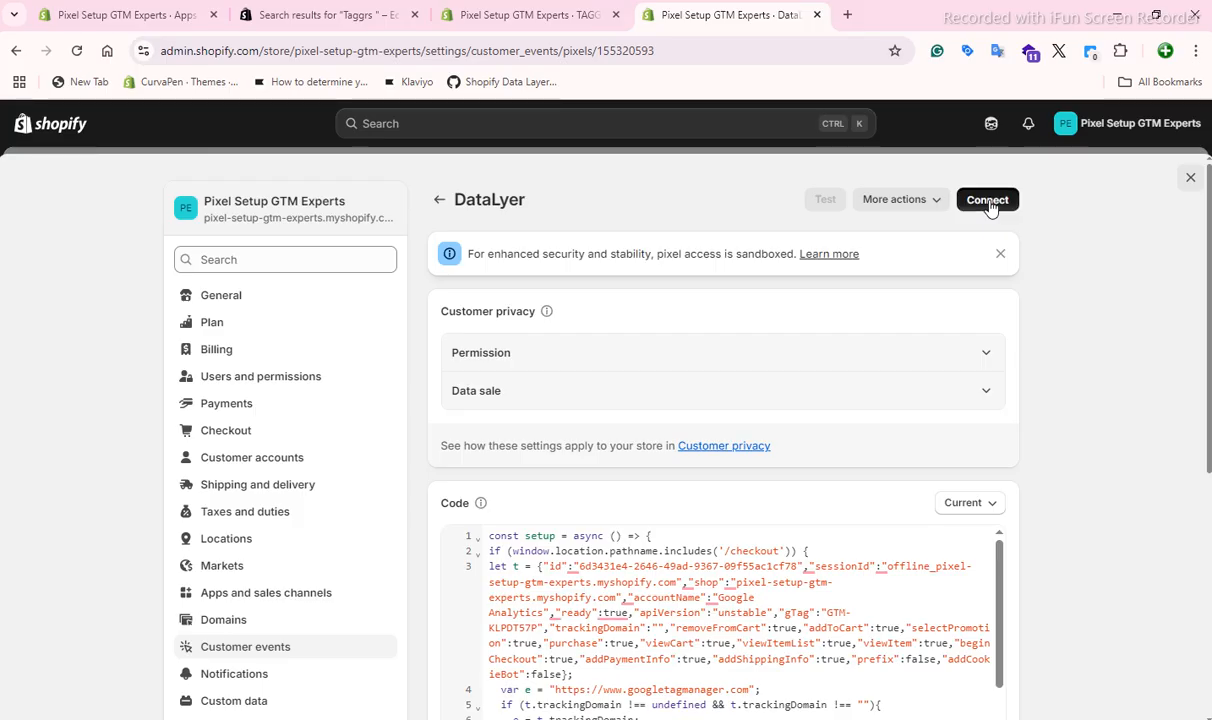
left_click(968, 203)
left_click(820, 472)
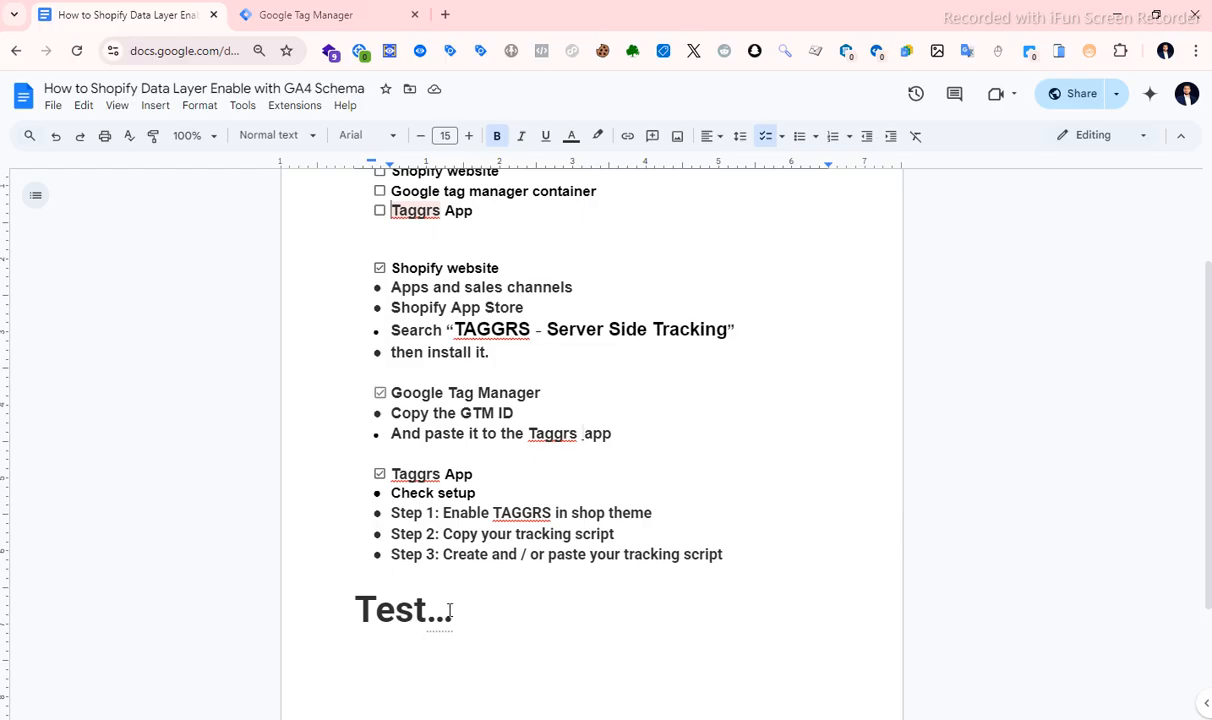
In the Google Docs guide, tick Shopify website and Google tag manager container in the requirements checklist, and review the remaining setup steps.
scroll(434, 521, "up", 3)
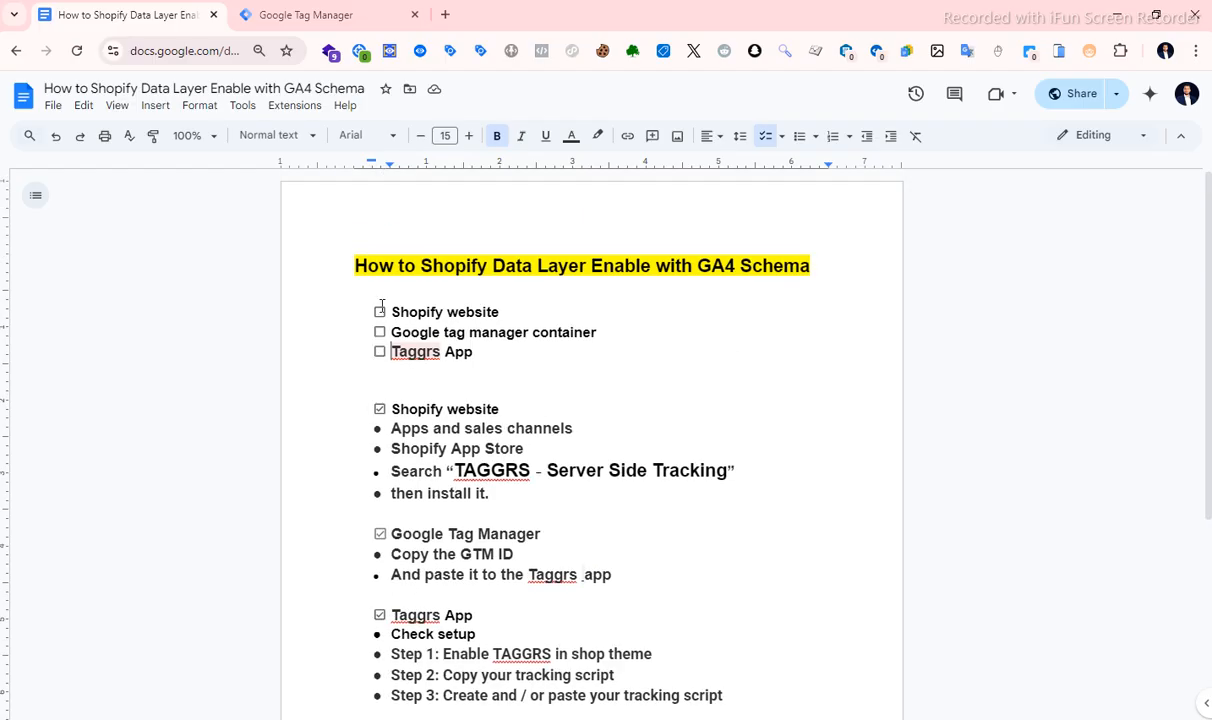
left_click(380, 313)
left_click(380, 333)
scroll(385, 380, "down", 3)
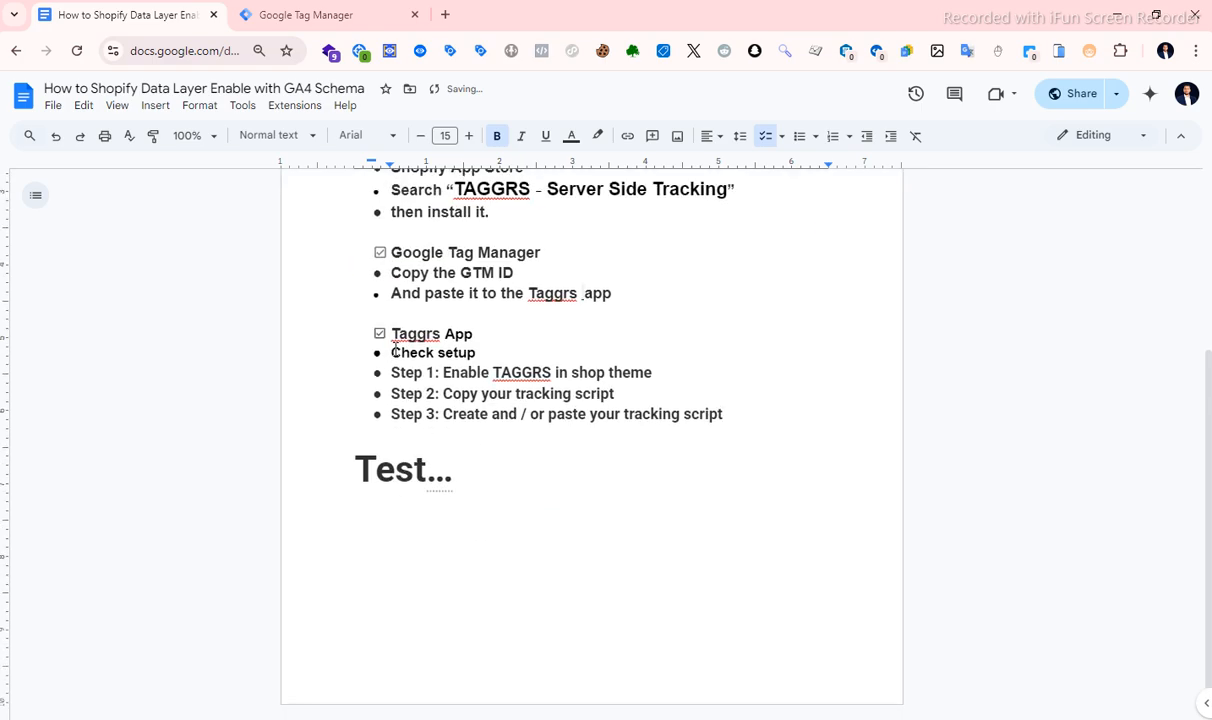
scroll(420, 450, "up", 2)
scroll(465, 595, "down", 2)
Switch to Google Tag Manager and close the Install Google Tag Manager dialog.
left_click(305, 18)
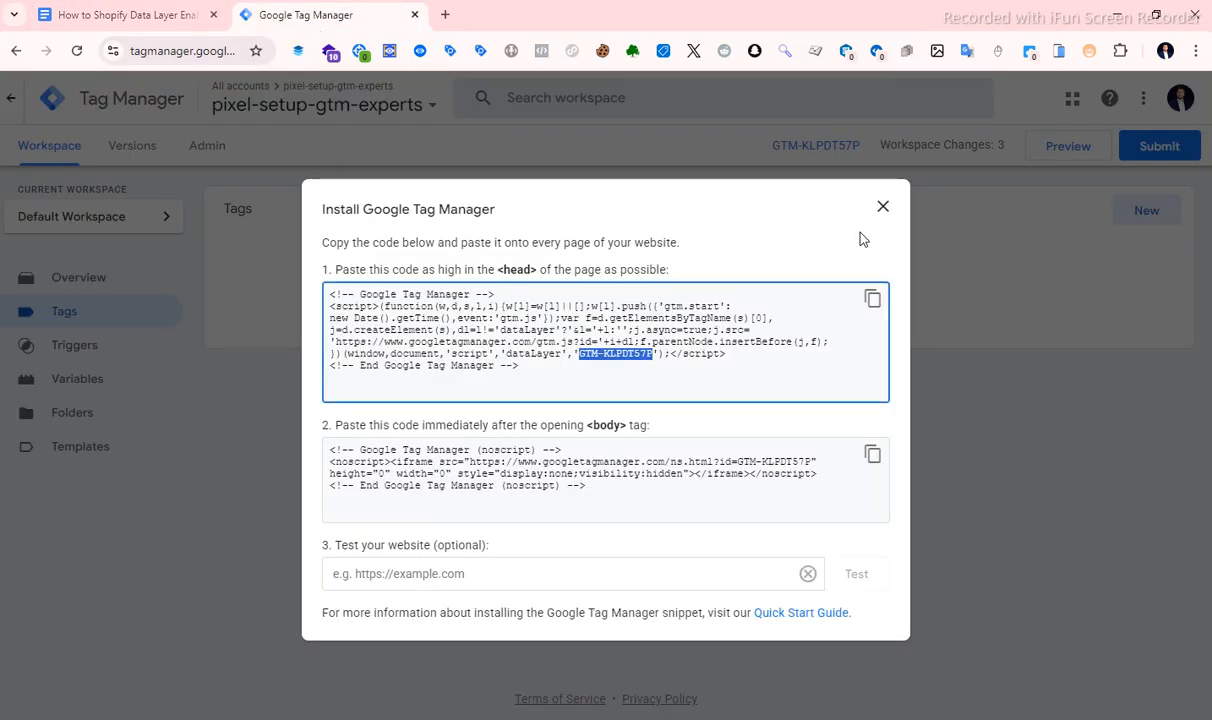
left_click(881, 210)
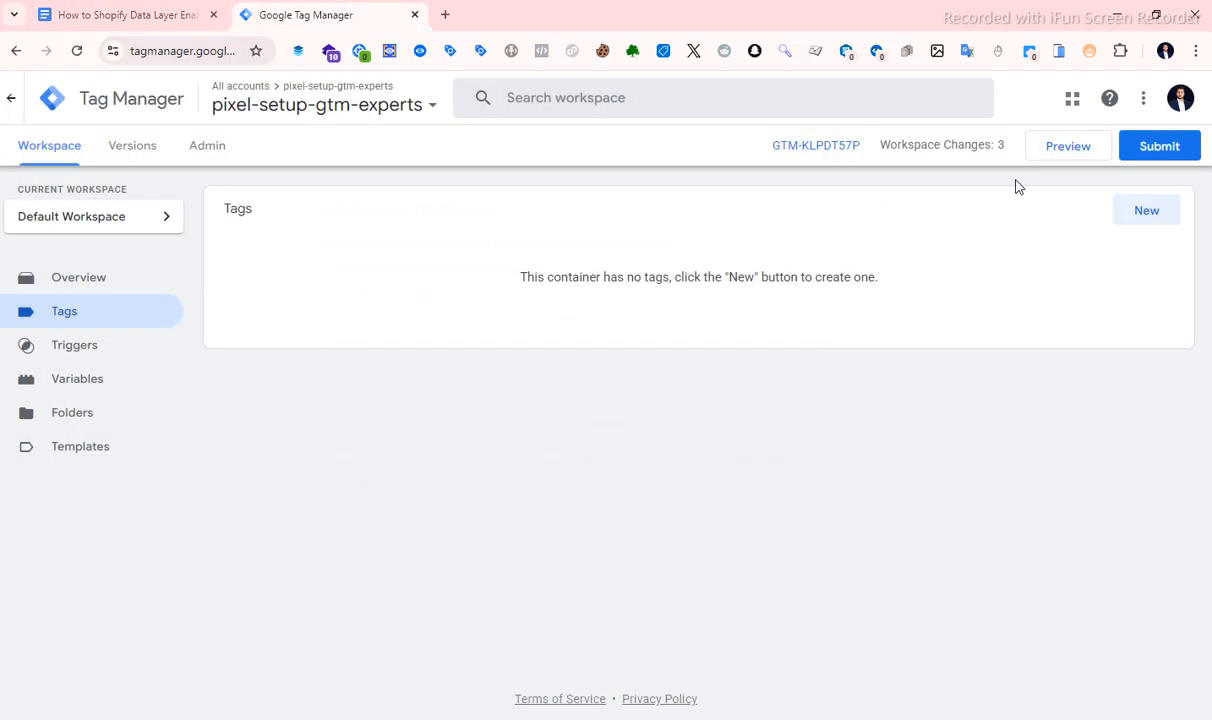
left_click(1066, 152)
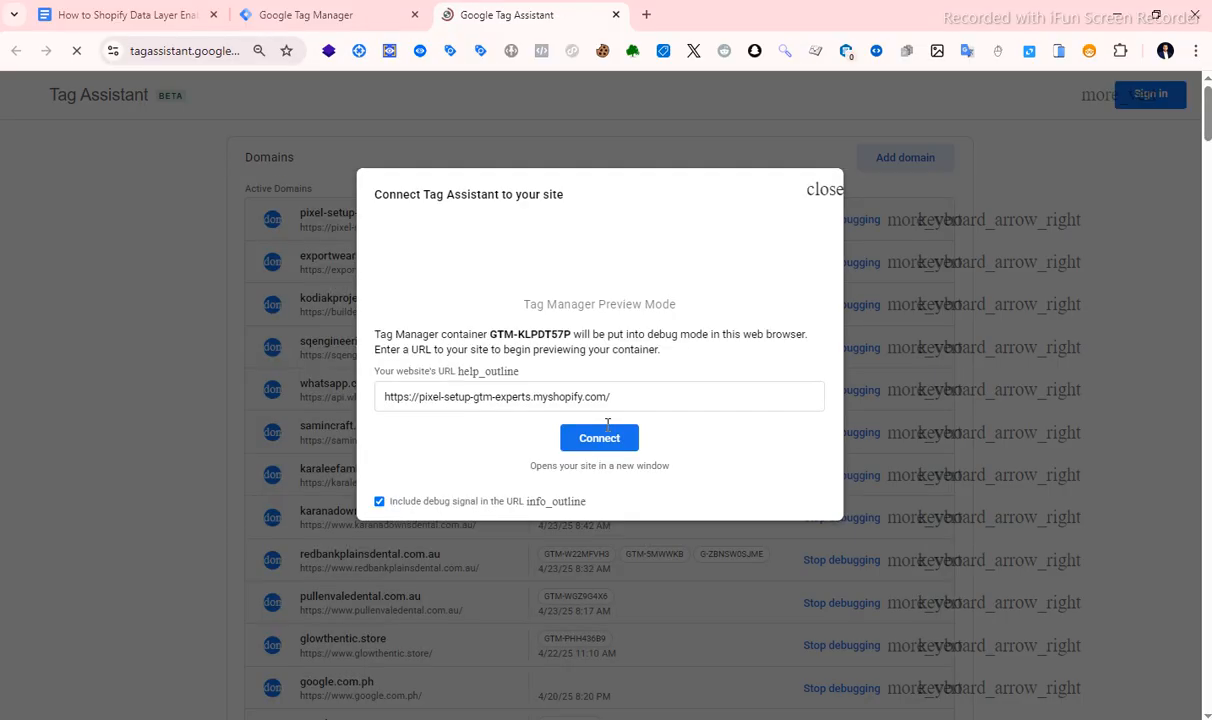
left_click(603, 440)
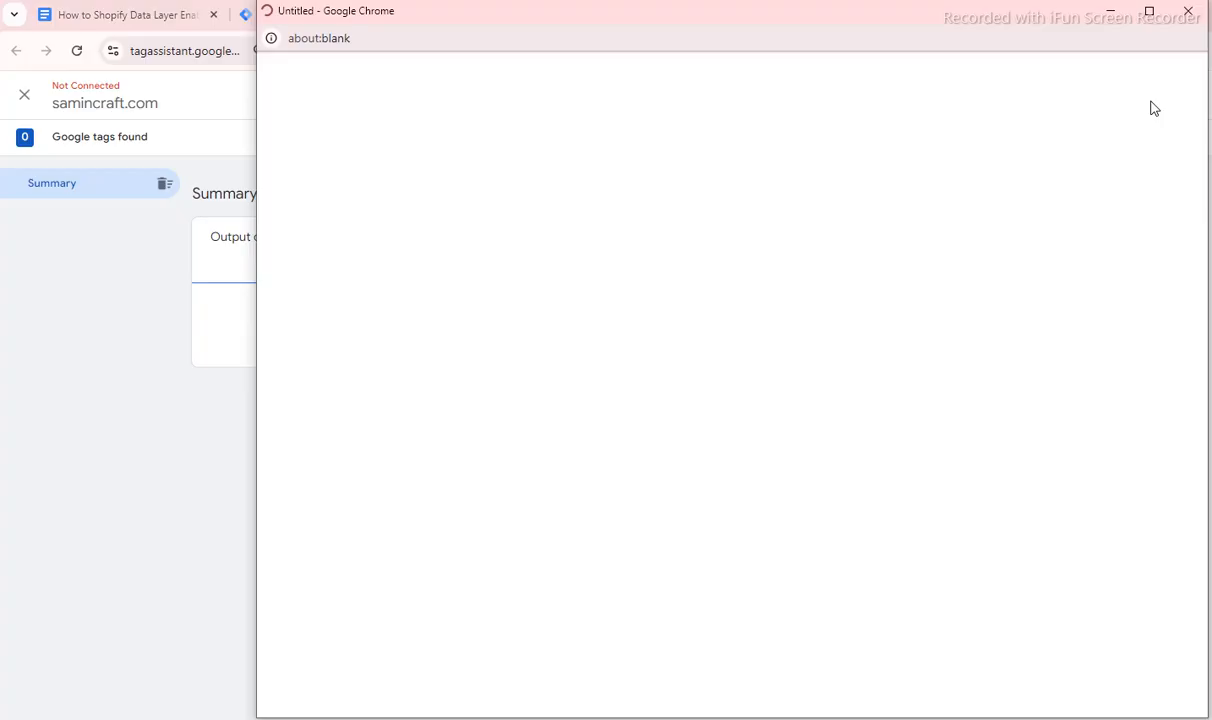
left_click(1188, 11)
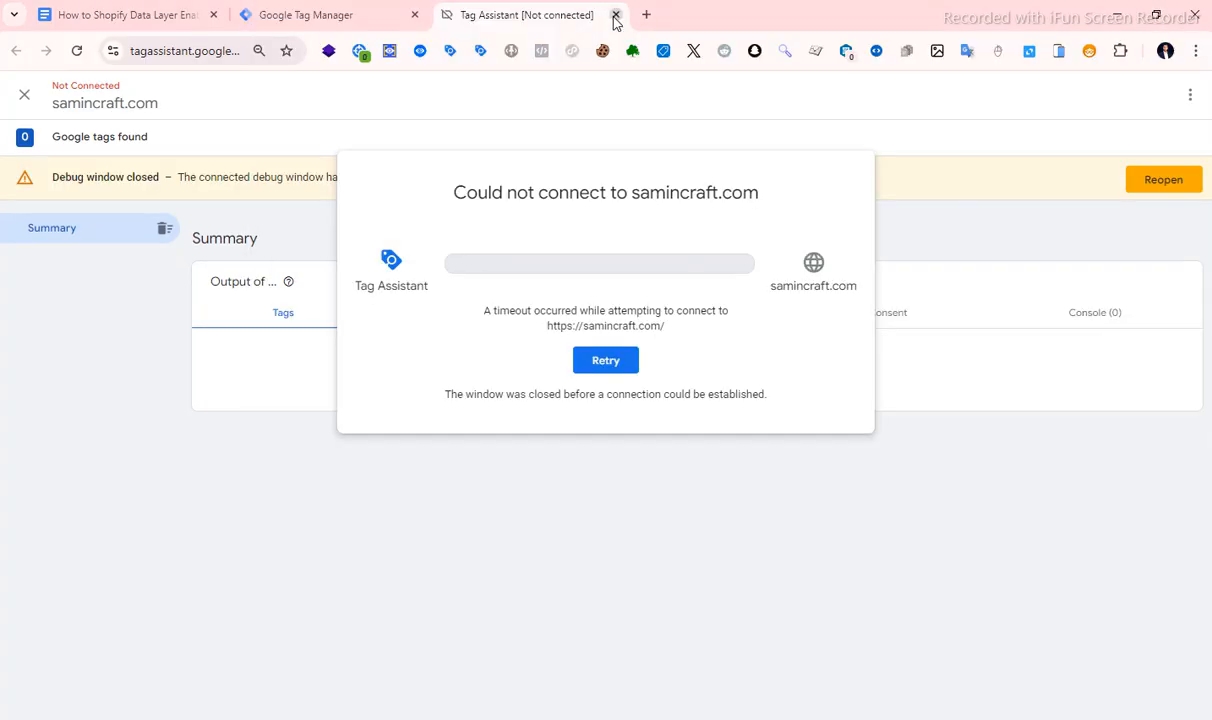
left_click(616, 14)
left_click(680, 158)
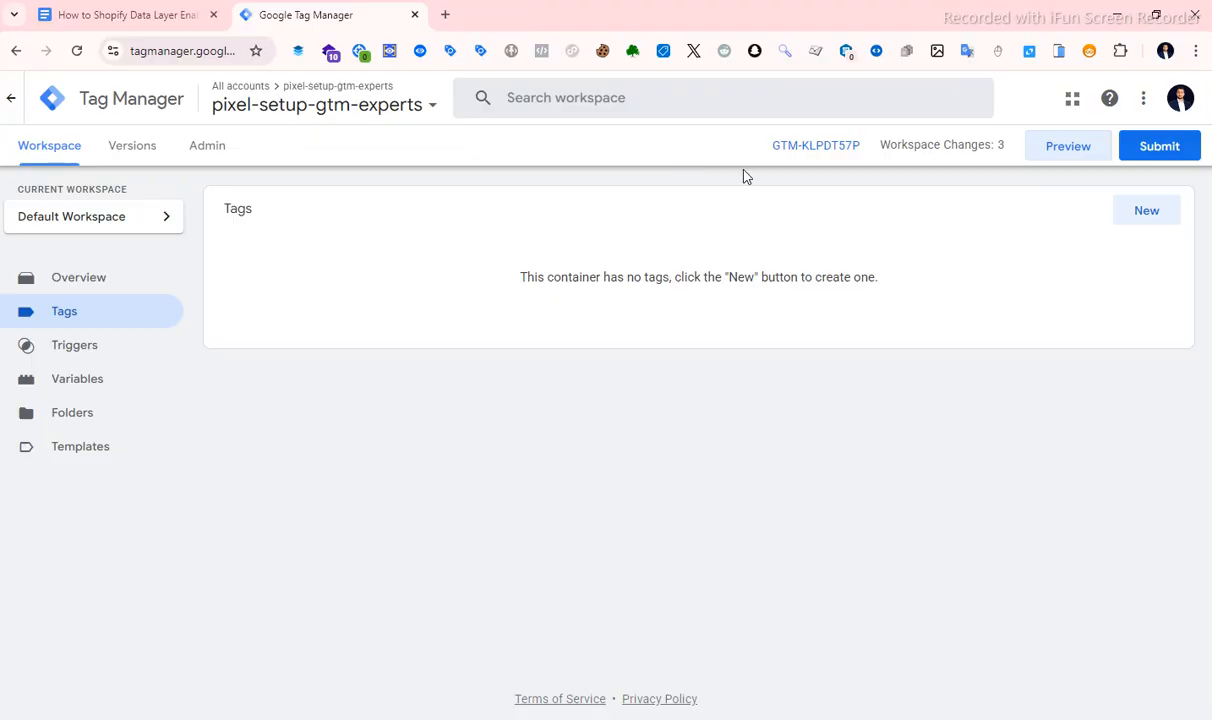
Preview the container, connect Tag Assistant to the pixel-setup-gtm-experts Shopify store, and continue to the debug summary.
left_click(1066, 147)
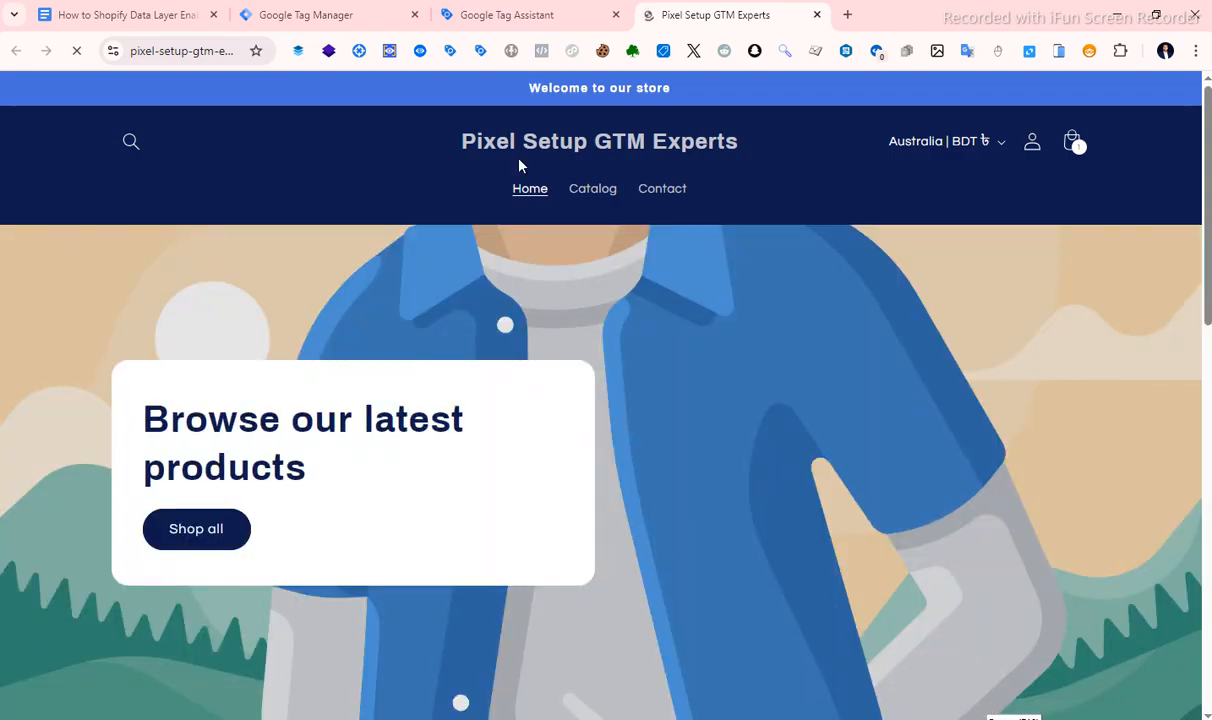
left_click(521, 24)
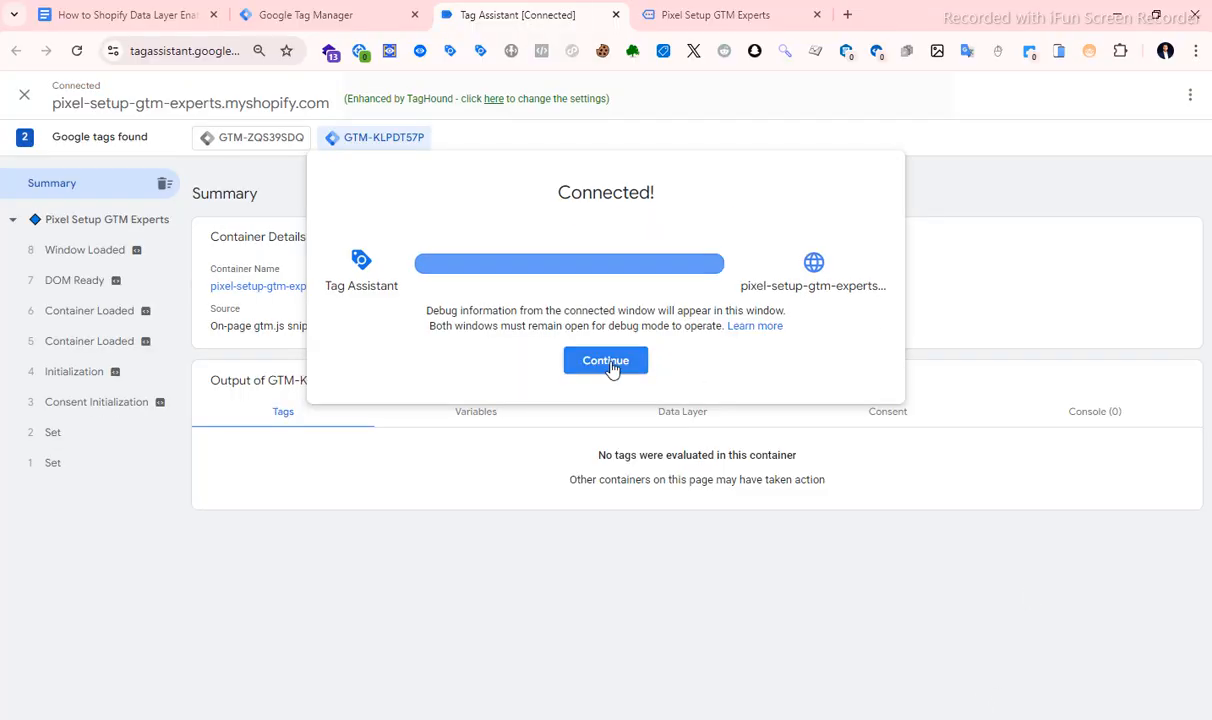
left_click(607, 362)
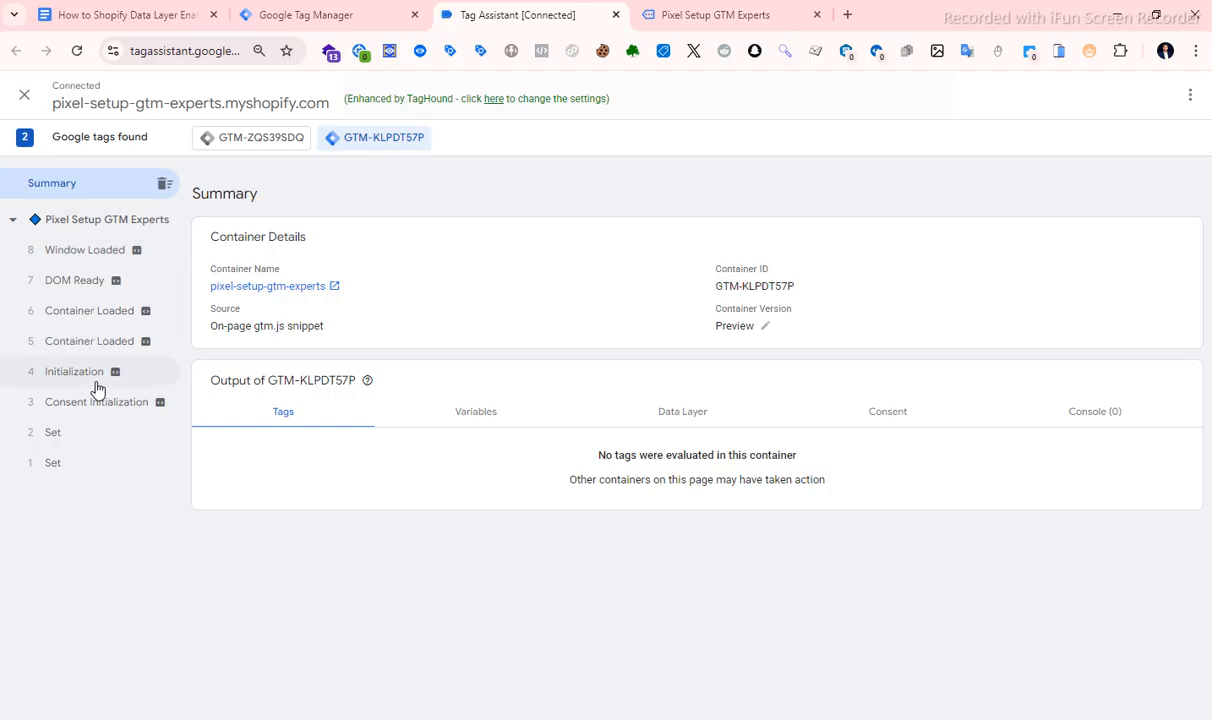
Open the store's full product catalog from the home page and check Tag Assistant for its events.
left_click(740, 14)
scroll(378, 453, "down", 1)
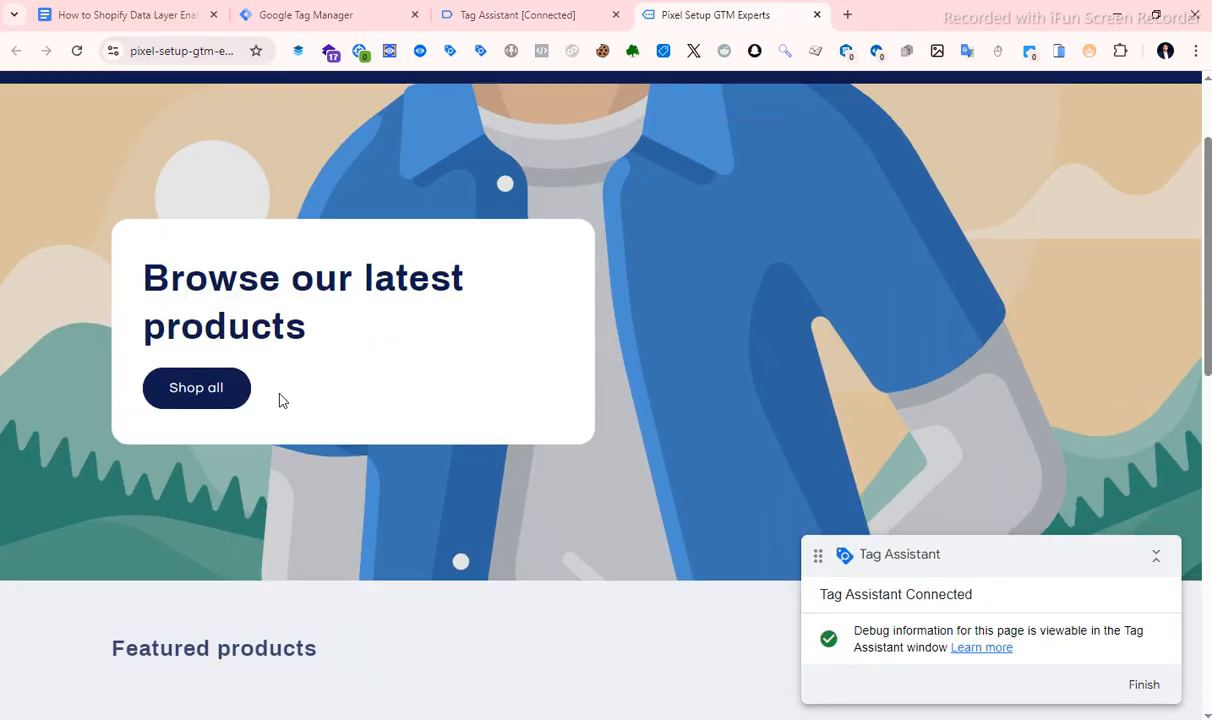
left_click(244, 393)
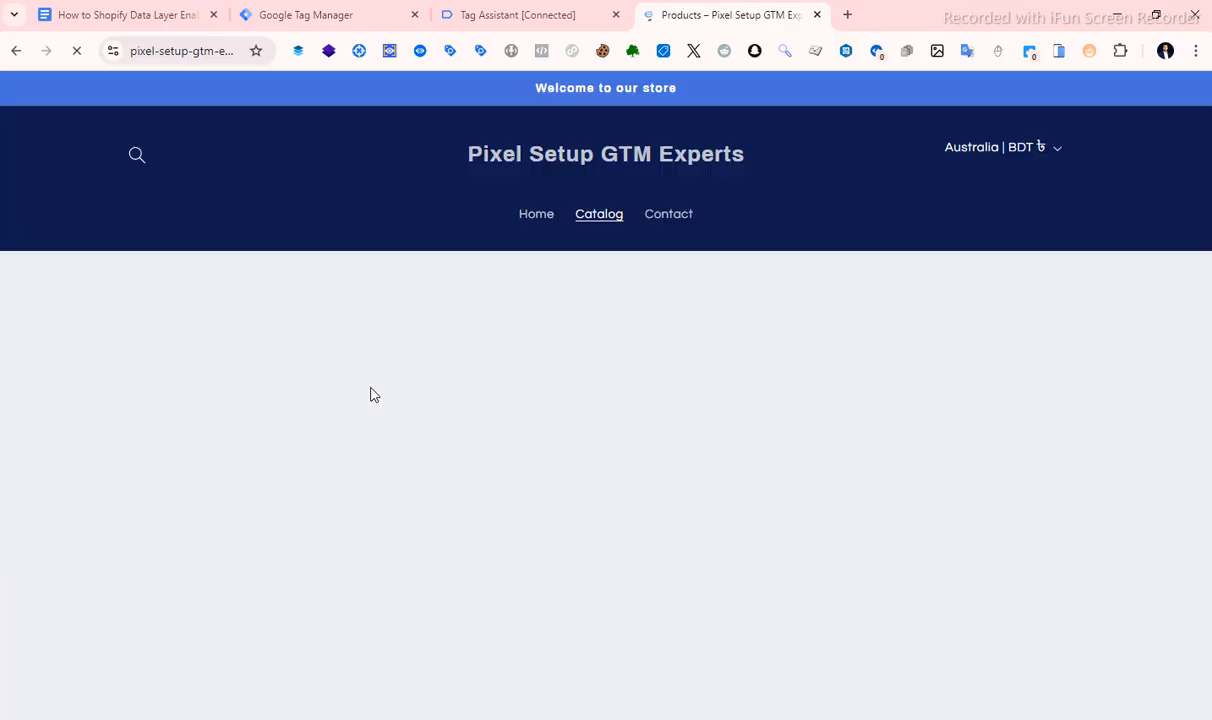
scroll(476, 335, "down", 3)
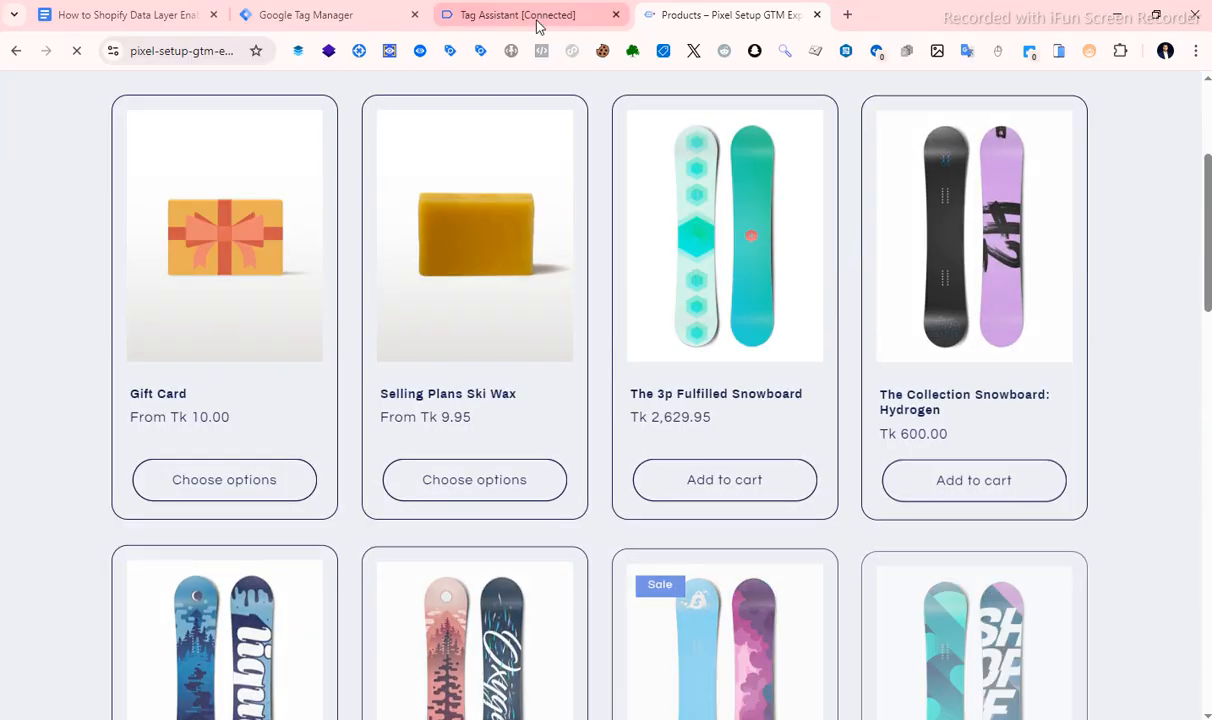
left_click(537, 18)
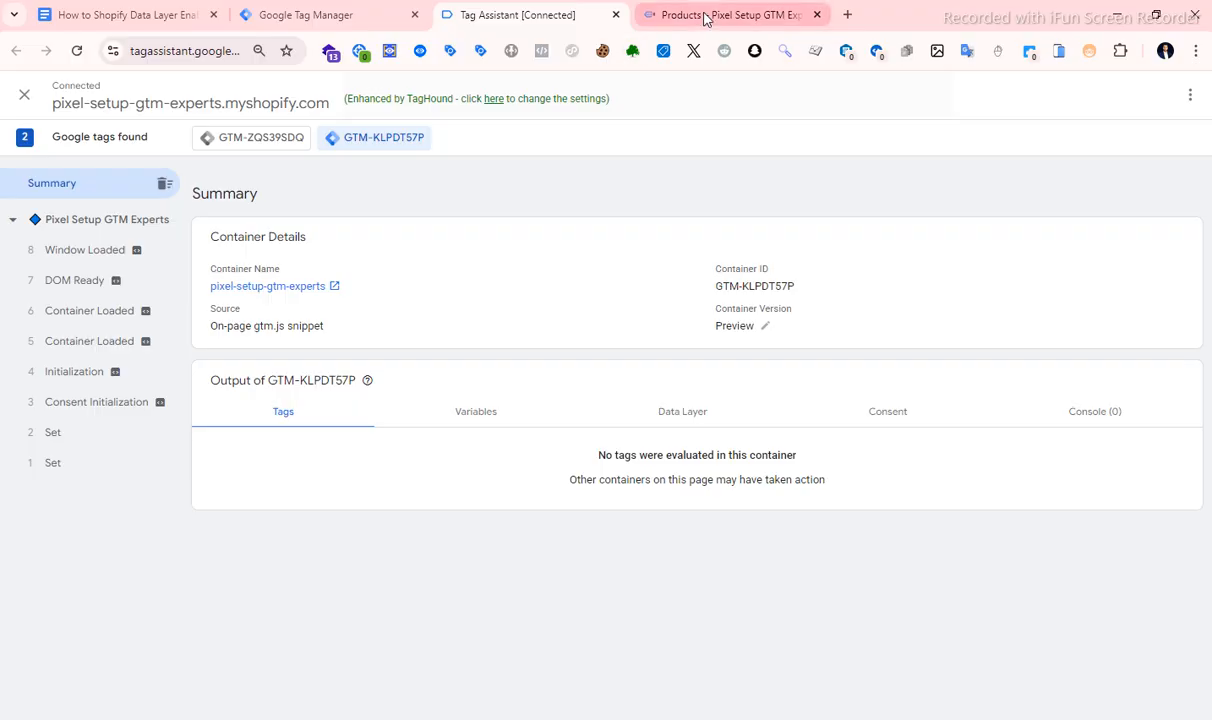
Reload the store's Products page and recheck Tag Assistant for that page's events.
left_click(705, 18)
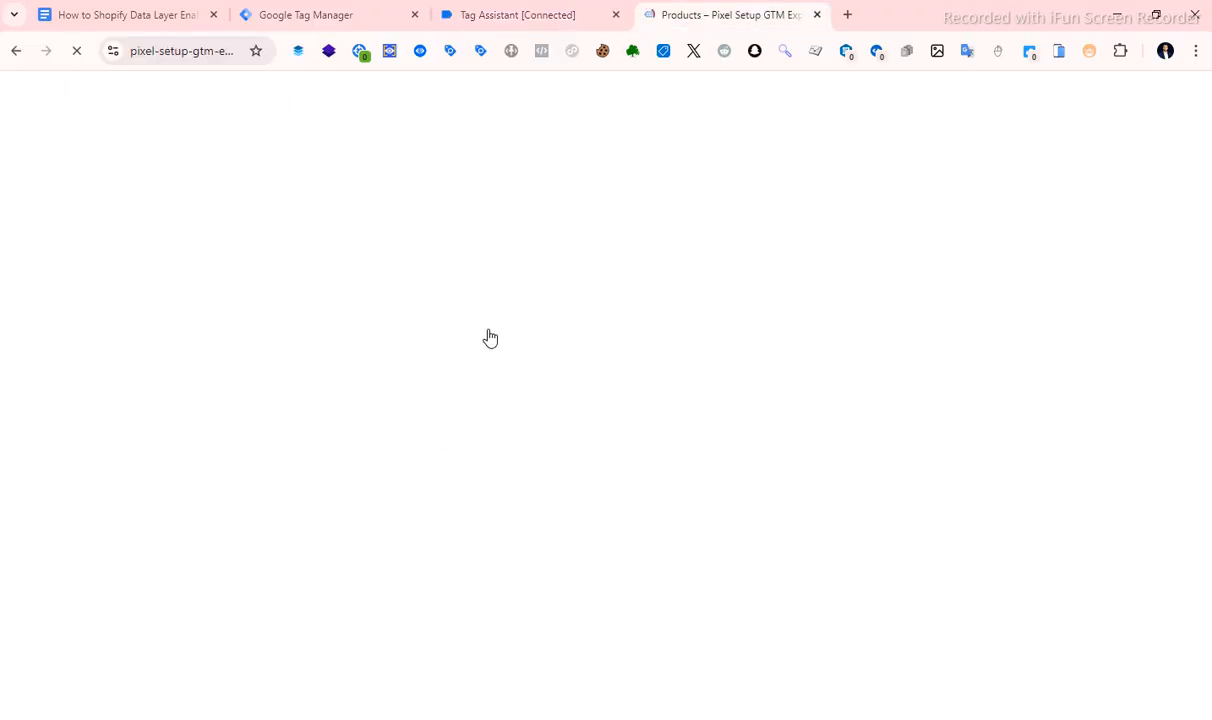
scroll(419, 409, "up", 3)
scroll(419, 409, "down", 6)
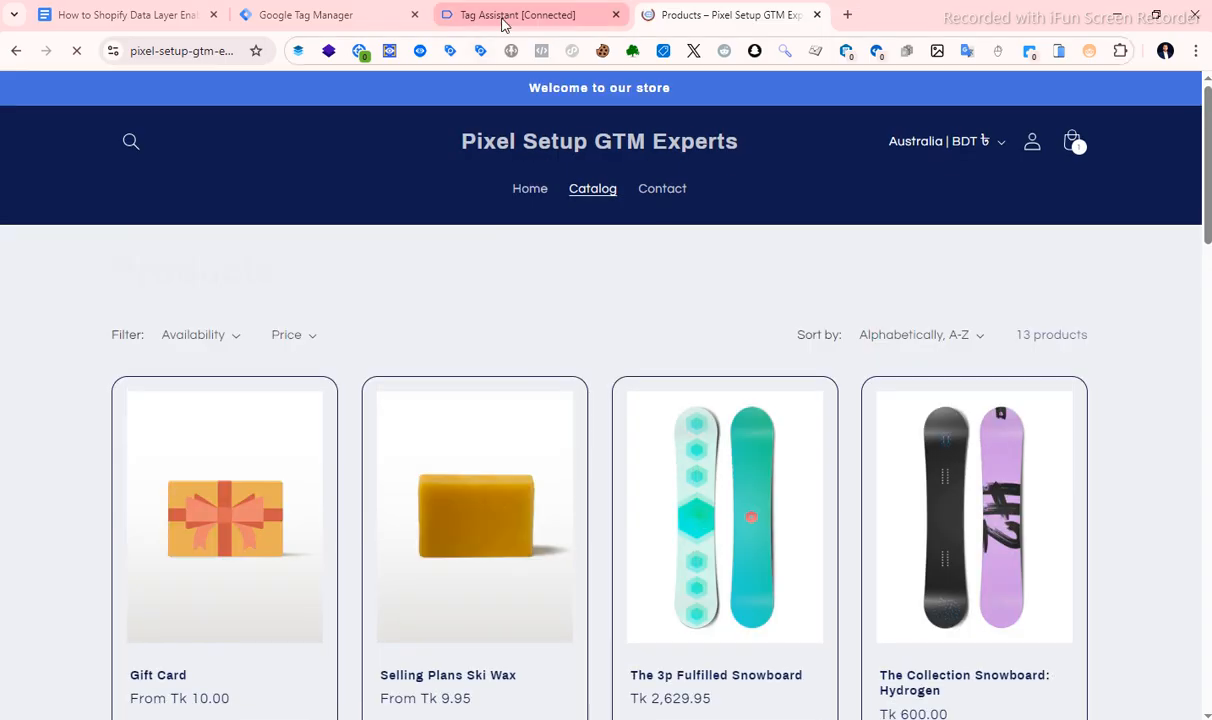
left_click(500, 20)
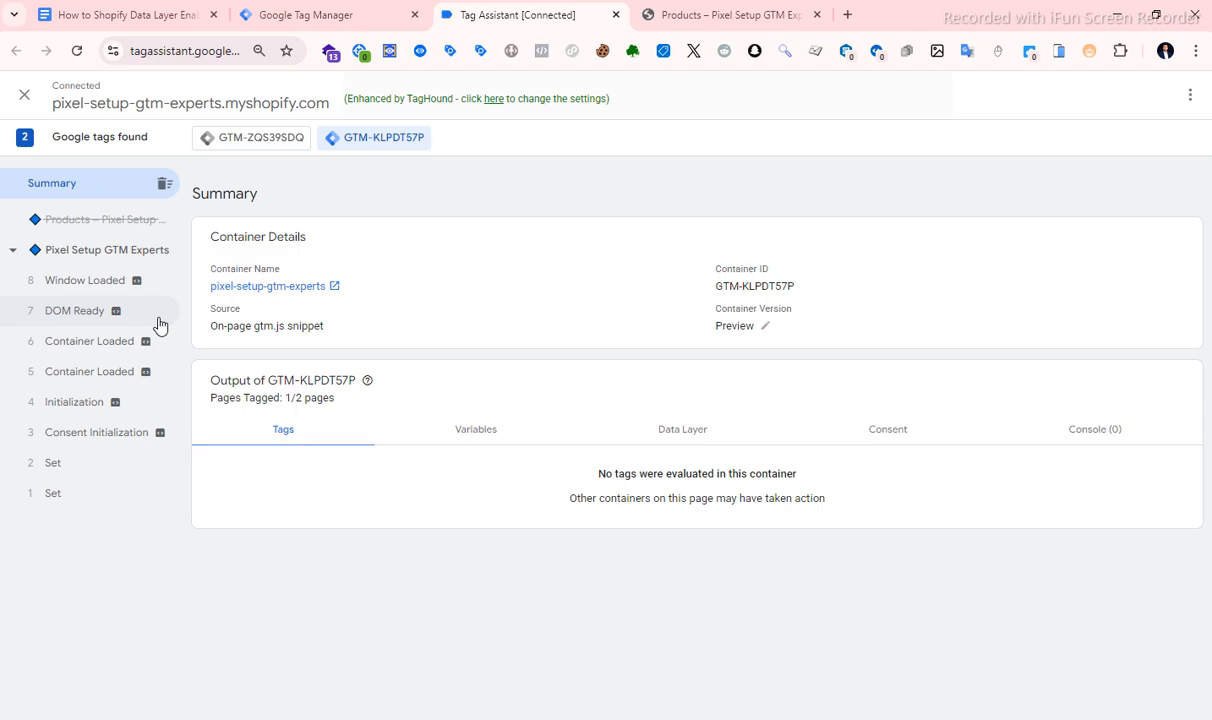
left_click(675, 22)
left_click(77, 51)
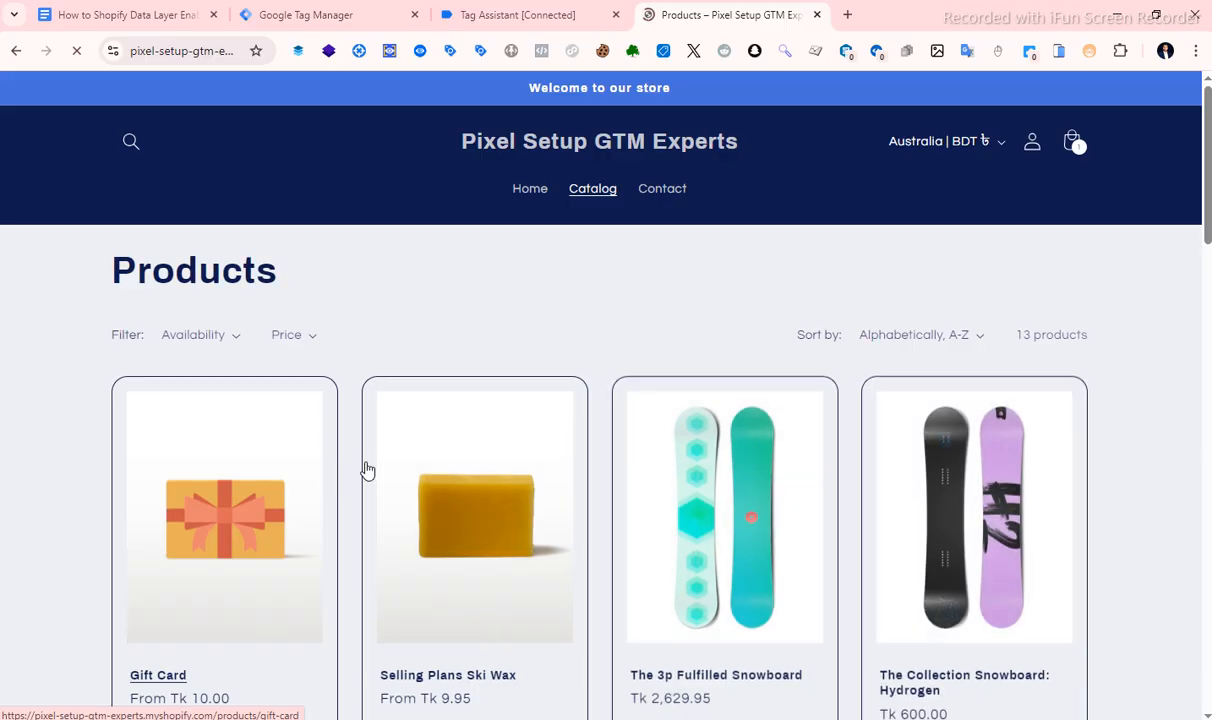
left_click(495, 22)
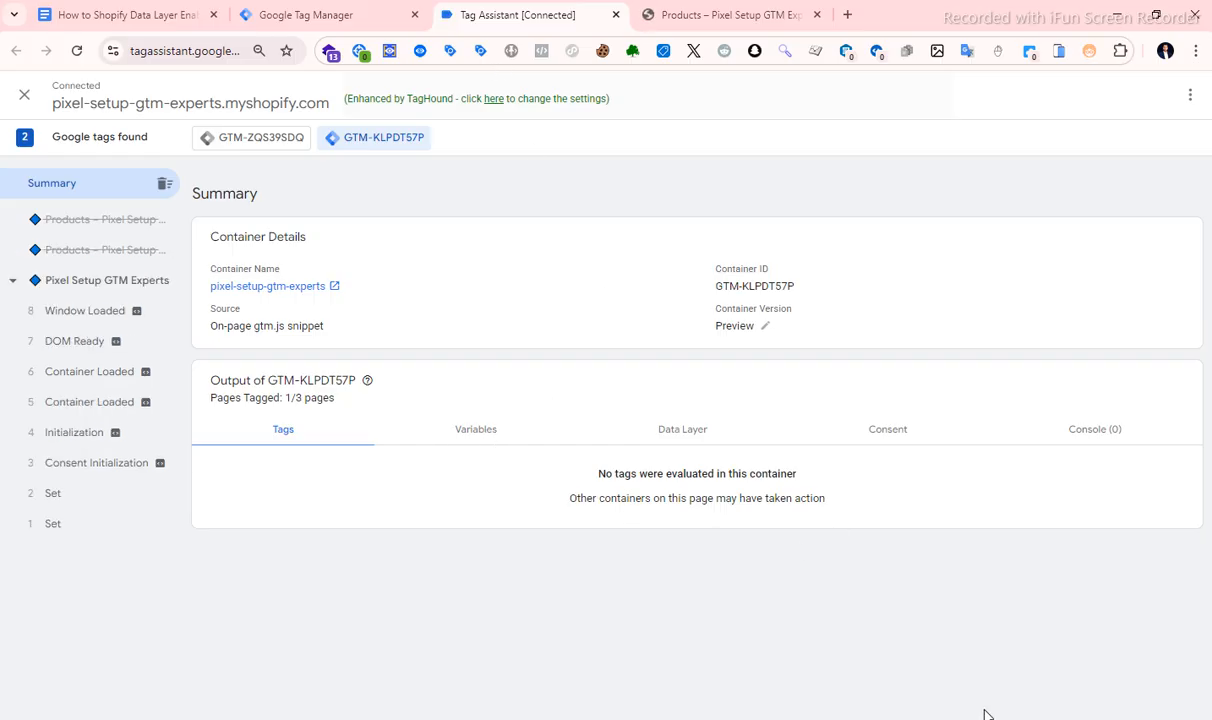
Return to the store's home page and check the events Tag Assistant records for it.
key("ctrl+Tab")
left_click(522, 192)
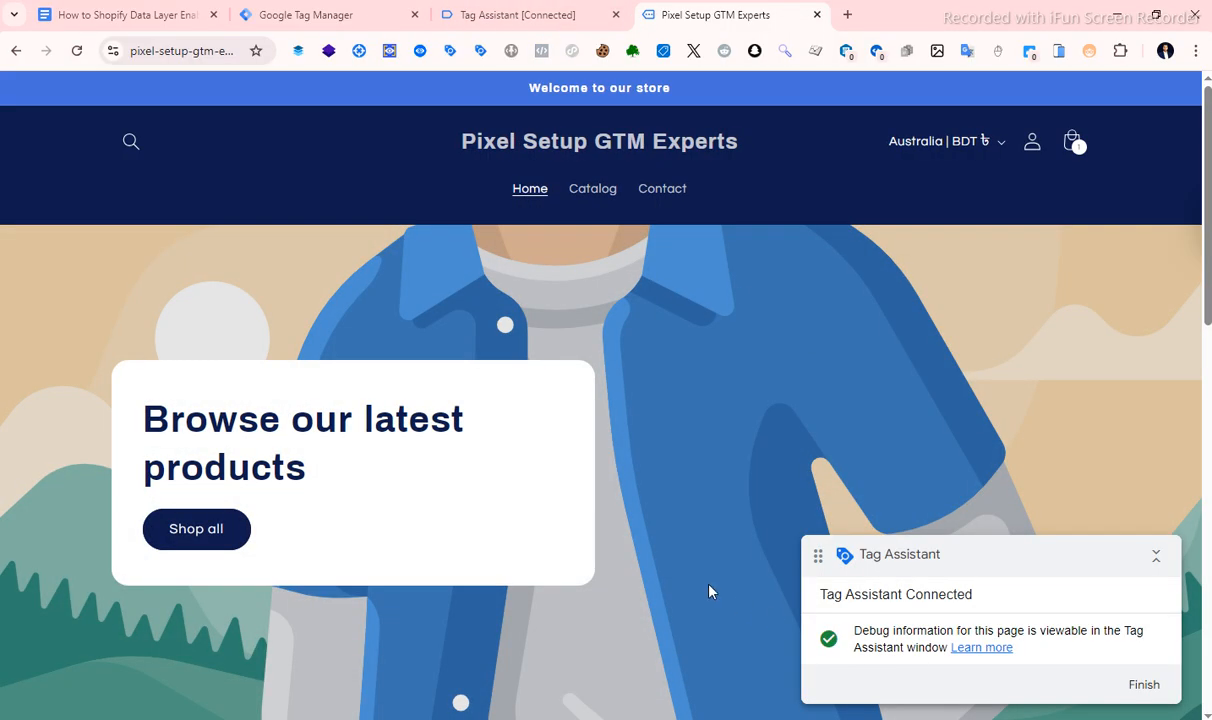
left_click(478, 15)
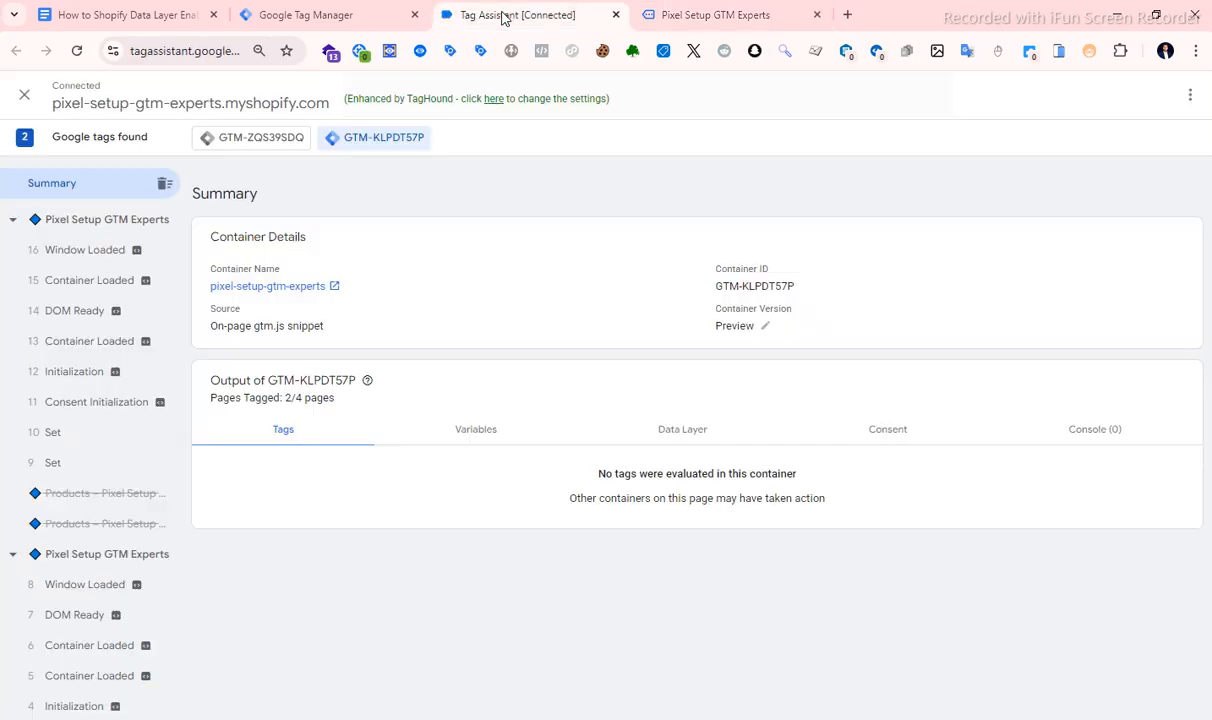
Open the Selling Plans Ski Wax product page and check Tag Assistant for its data layer events.
left_click(667, 16)
scroll(430, 410, "down", 5)
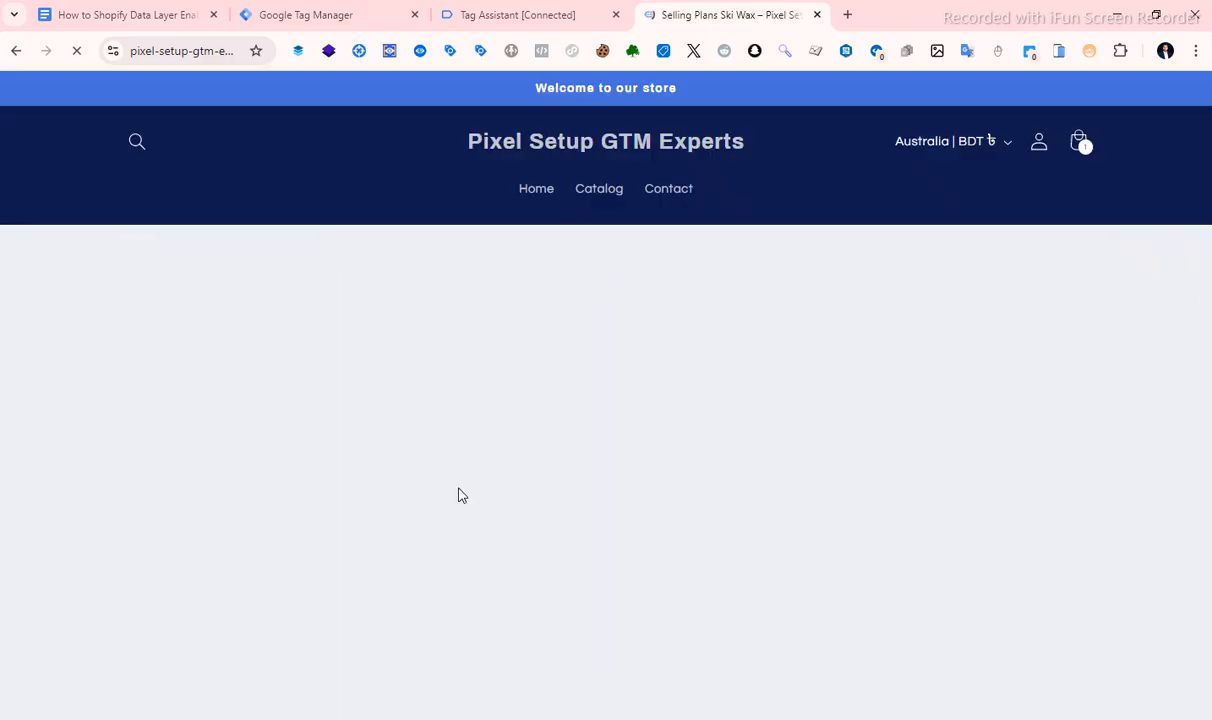
scroll(636, 354, "down", 4)
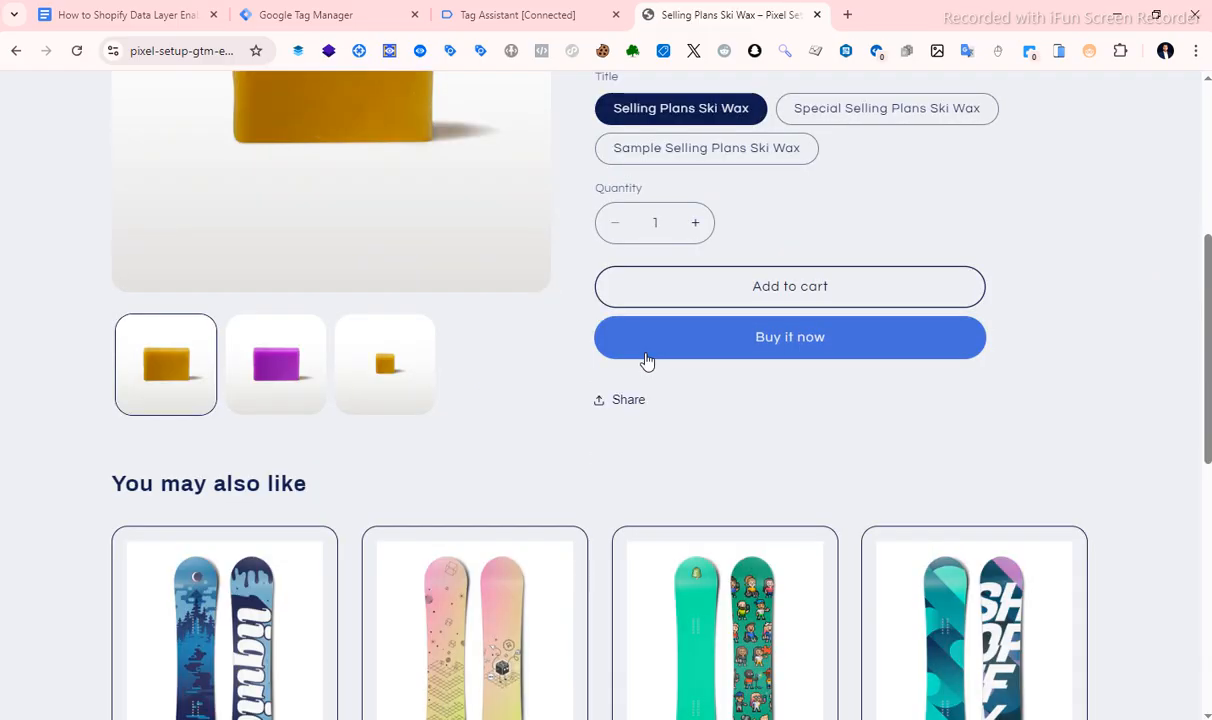
scroll(646, 362, "up", 4)
left_click(528, 12)
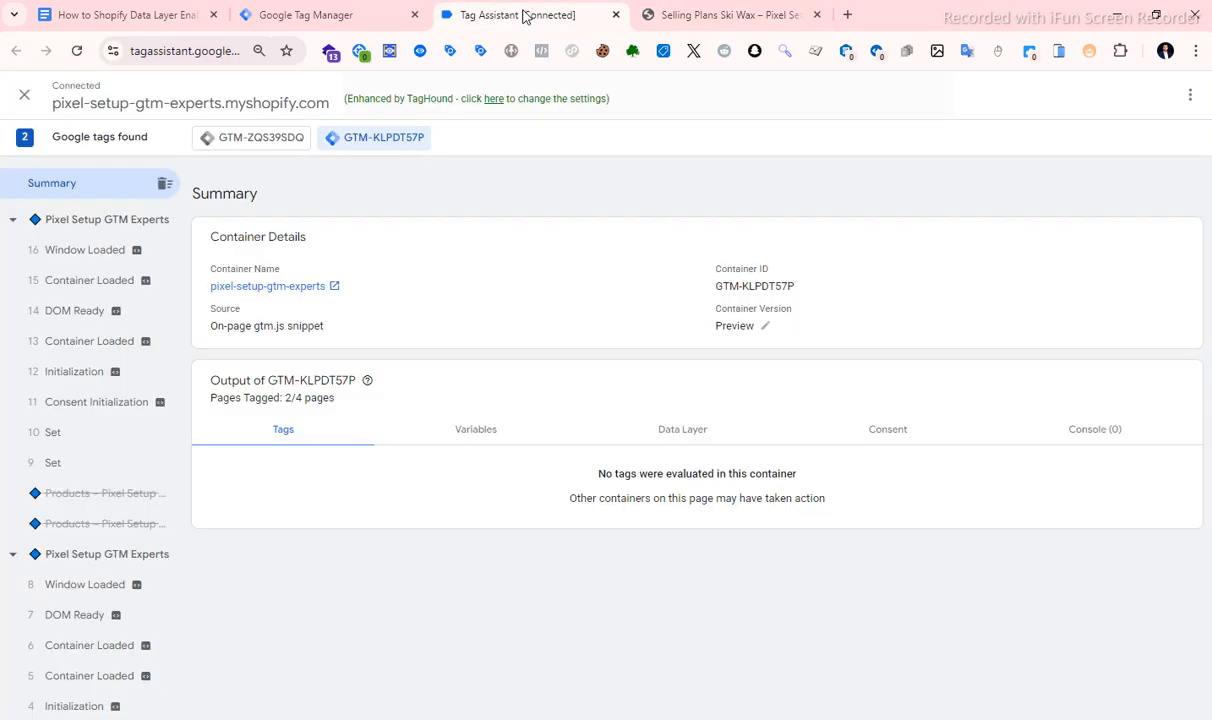
left_click(668, 16)
scroll(640, 300, "down", 2)
left_click(551, 20)
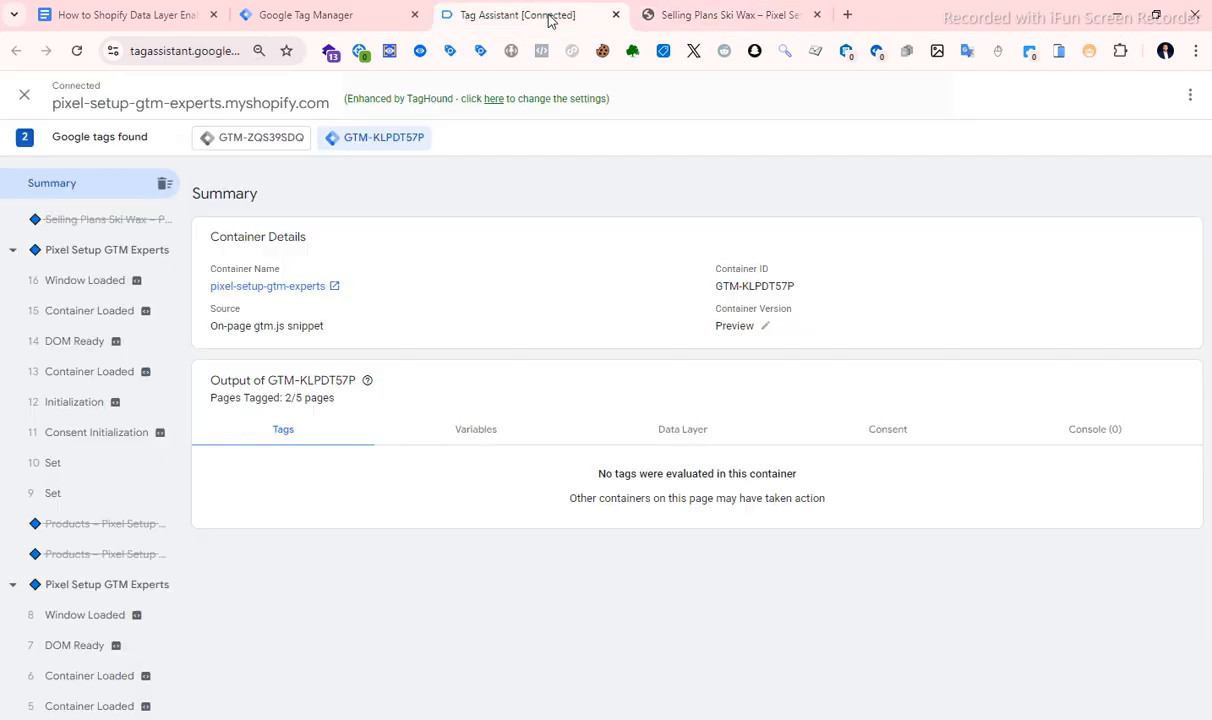
left_click(688, 10)
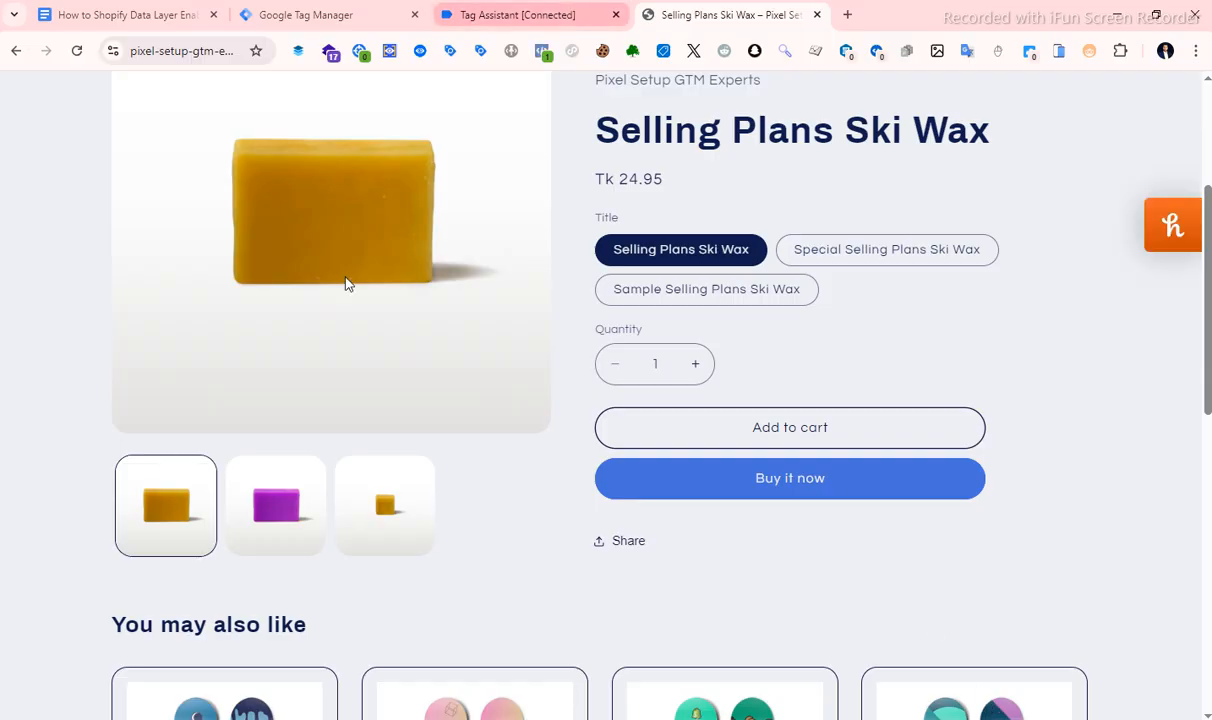
left_click(540, 16)
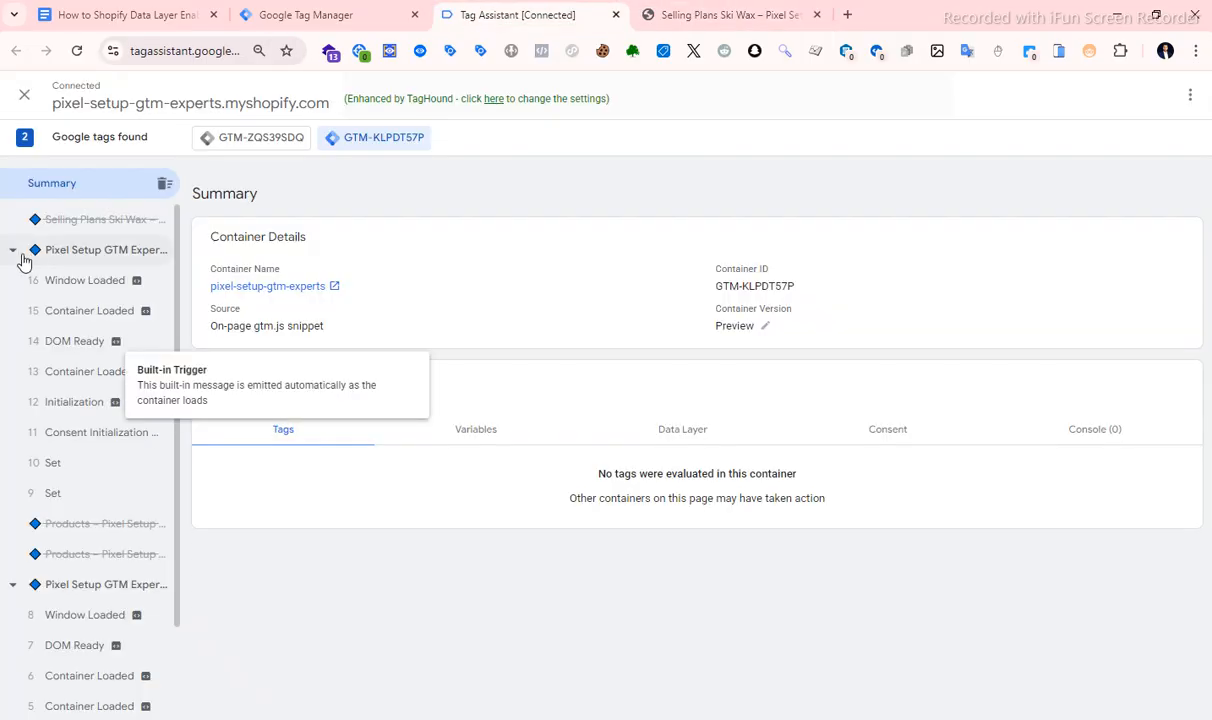
Close the Tag Assistant and store tabs, then restart the container preview and reconnect it to the pixel-setup-gtm-experts store.
left_click(616, 15)
left_click(665, 157)
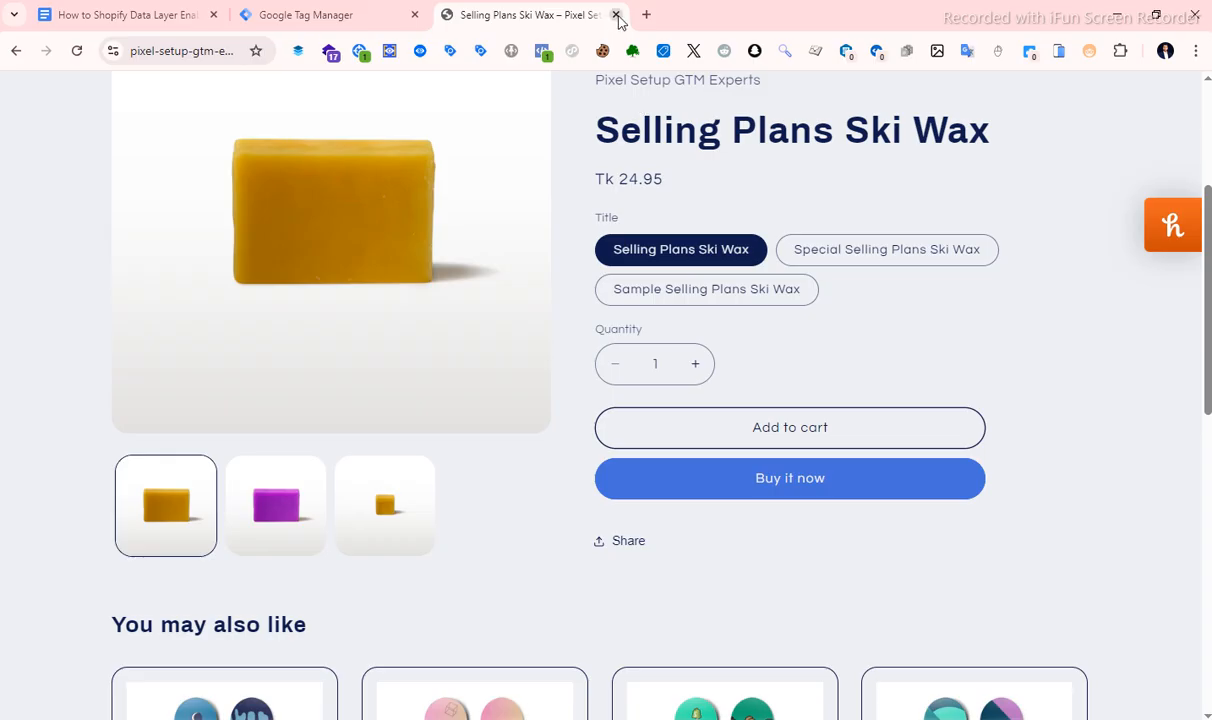
left_click(616, 15)
left_click(1067, 155)
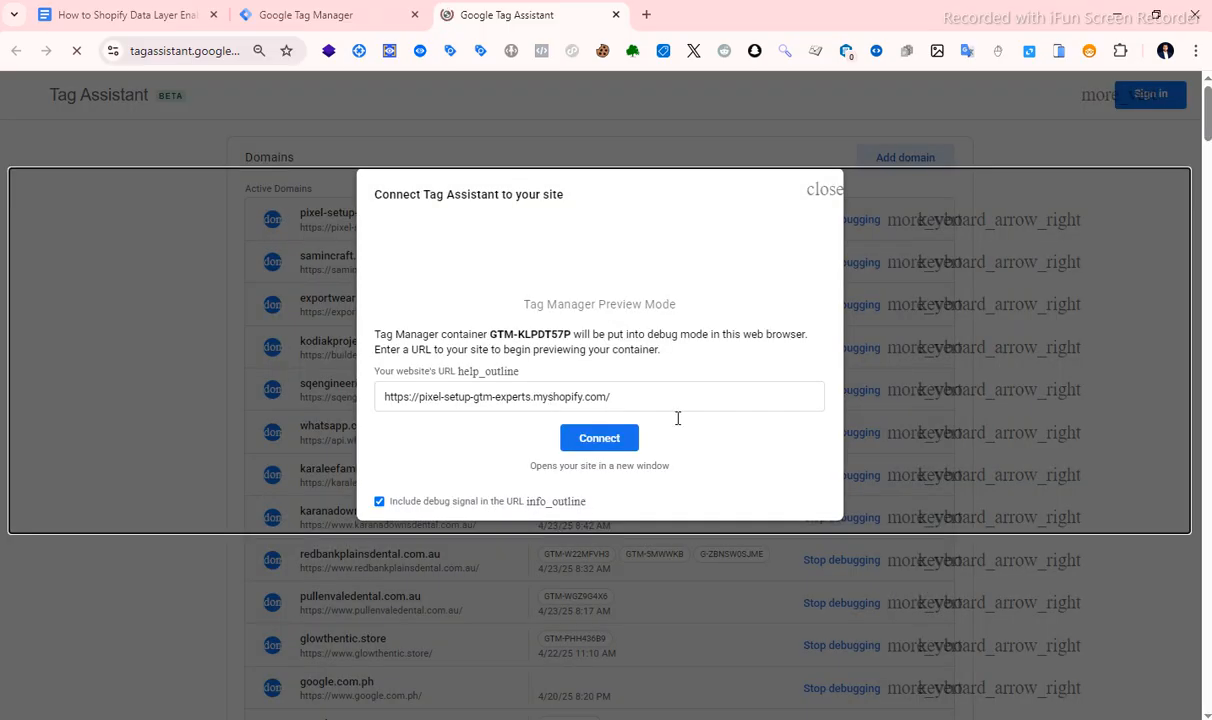
left_click(600, 438)
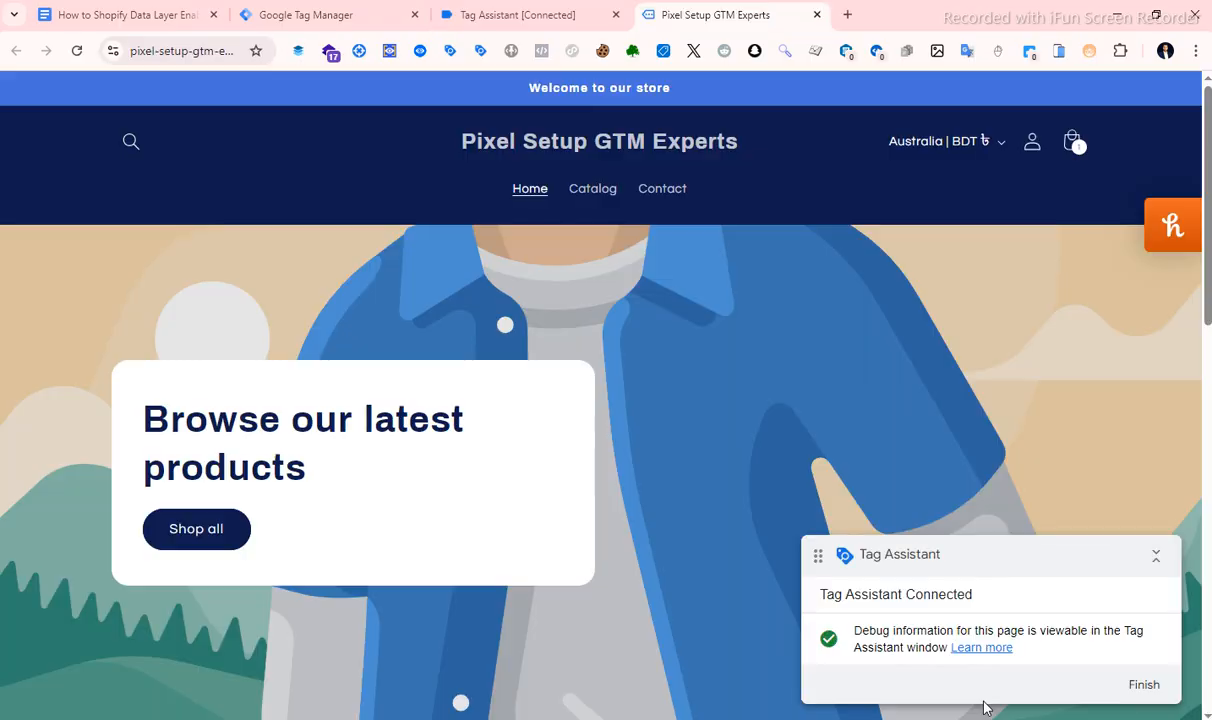
Check the new Tag Assistant session and open Selling Plans Ski Wax from the store's featured products.
scroll(551, 314, "down", 4)
left_click(510, 15)
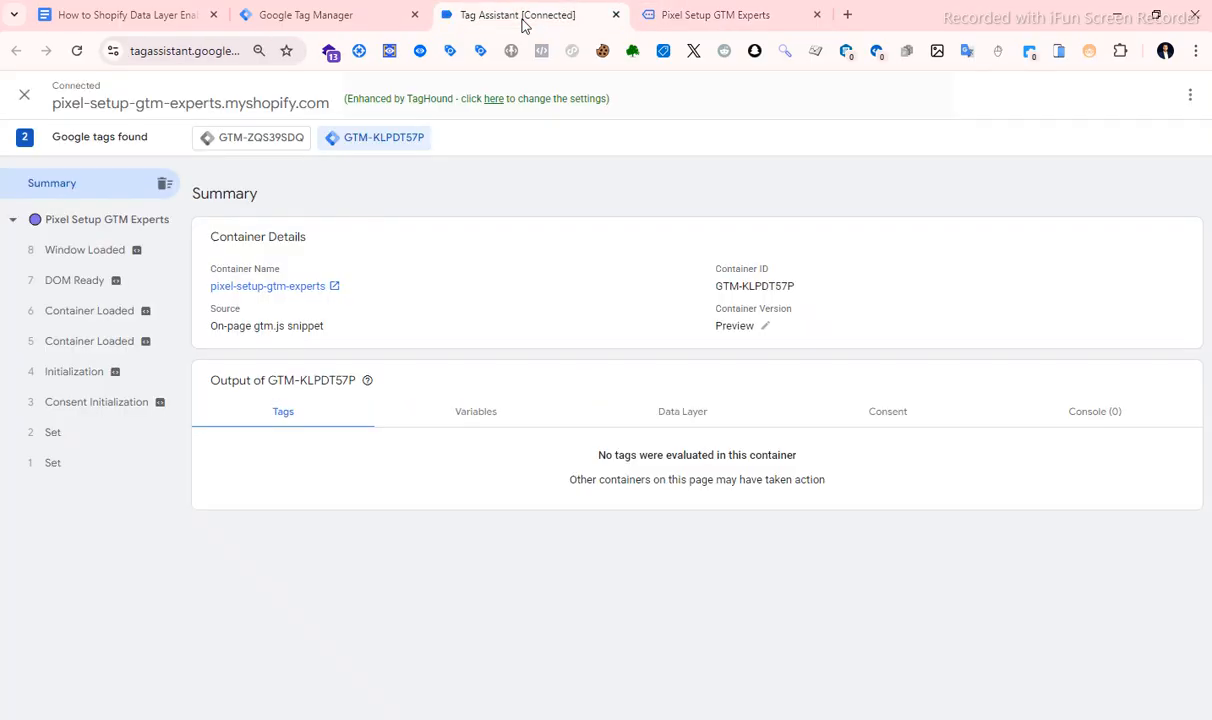
left_click(715, 15)
scroll(612, 330, "down", 5)
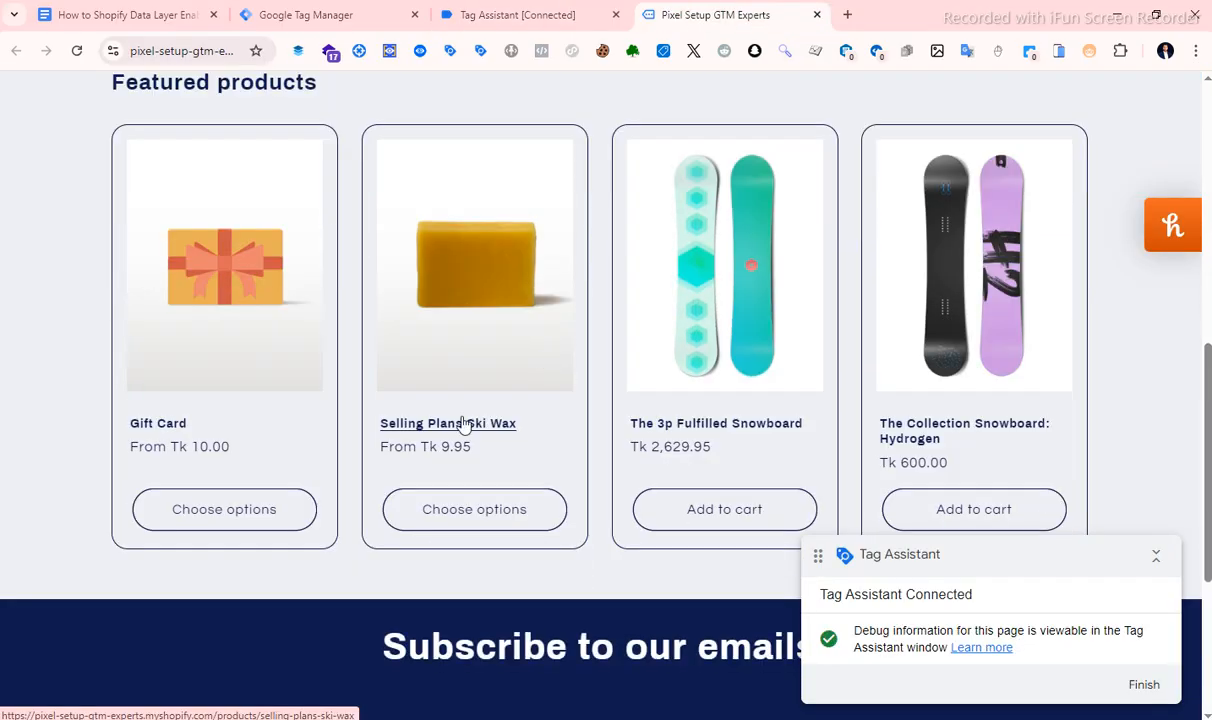
left_click(479, 388)
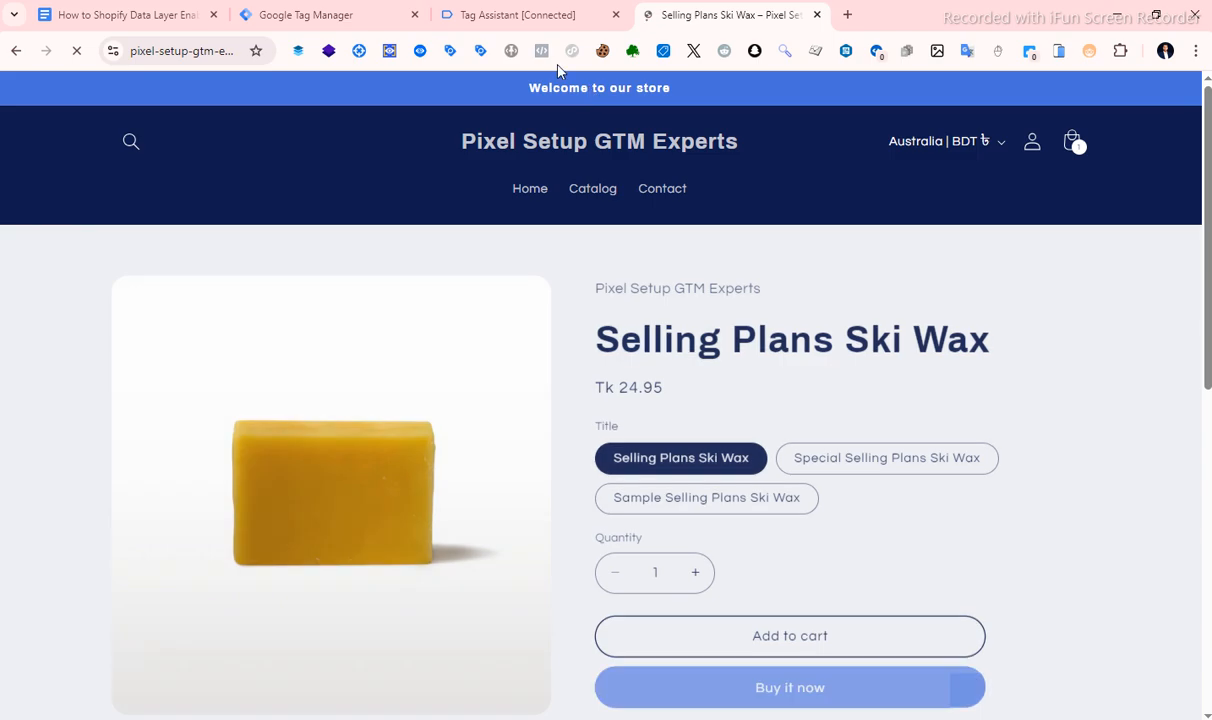
Browse the loaded Selling Plans Ski Wax page and check Tag Assistant's event list for its product view.
left_click(533, 20)
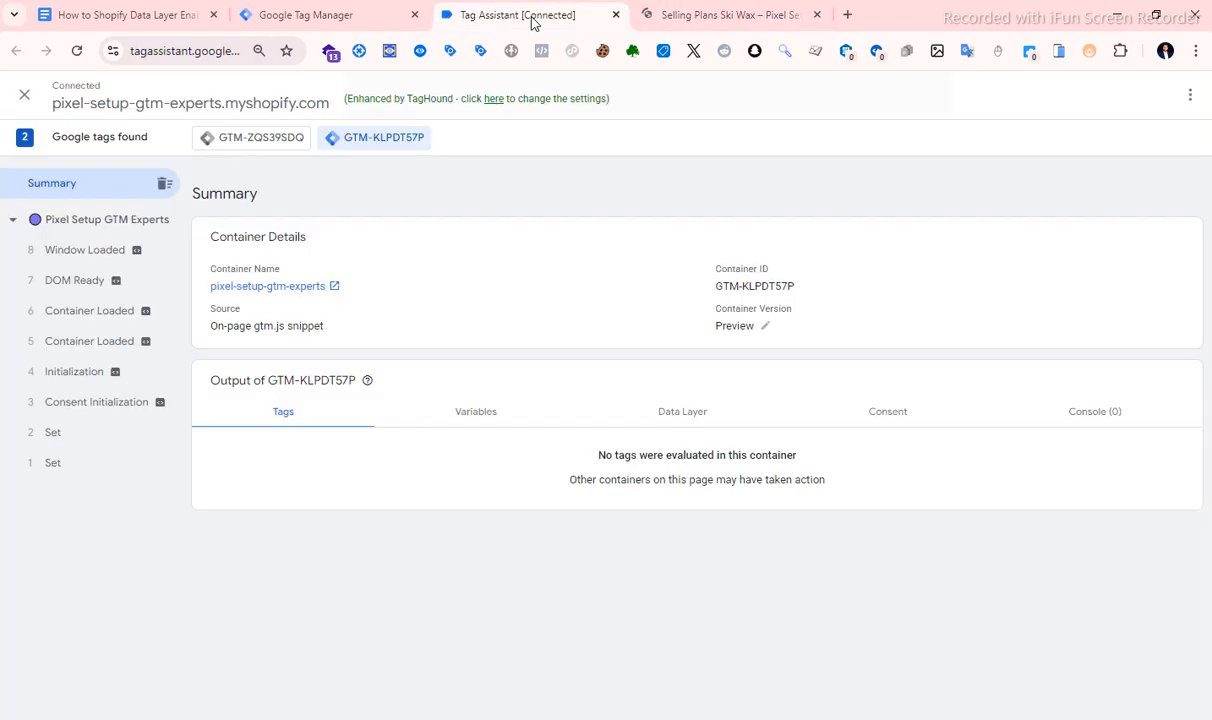
left_click(680, 20)
scroll(565, 305, "down", 2)
scroll(570, 308, "up", 2)
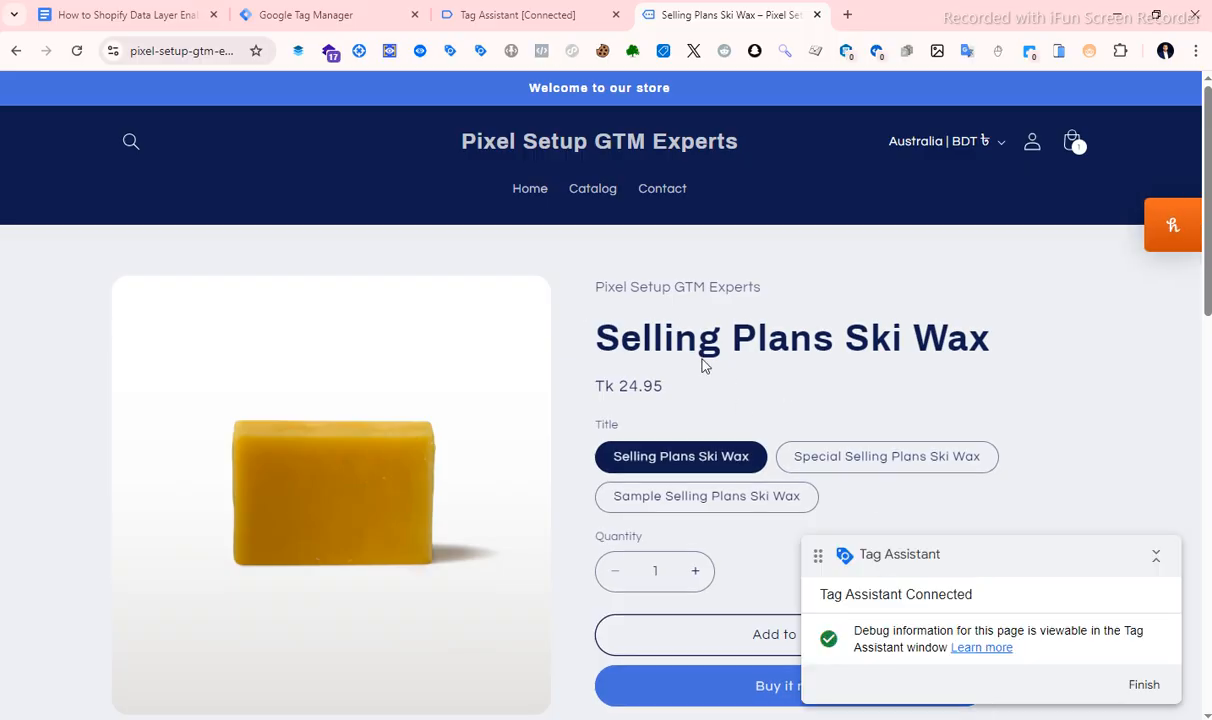
scroll(653, 368, "down", 1)
scroll(653, 368, "down", 1)
scroll(684, 379, "up", 1)
left_click(510, 14)
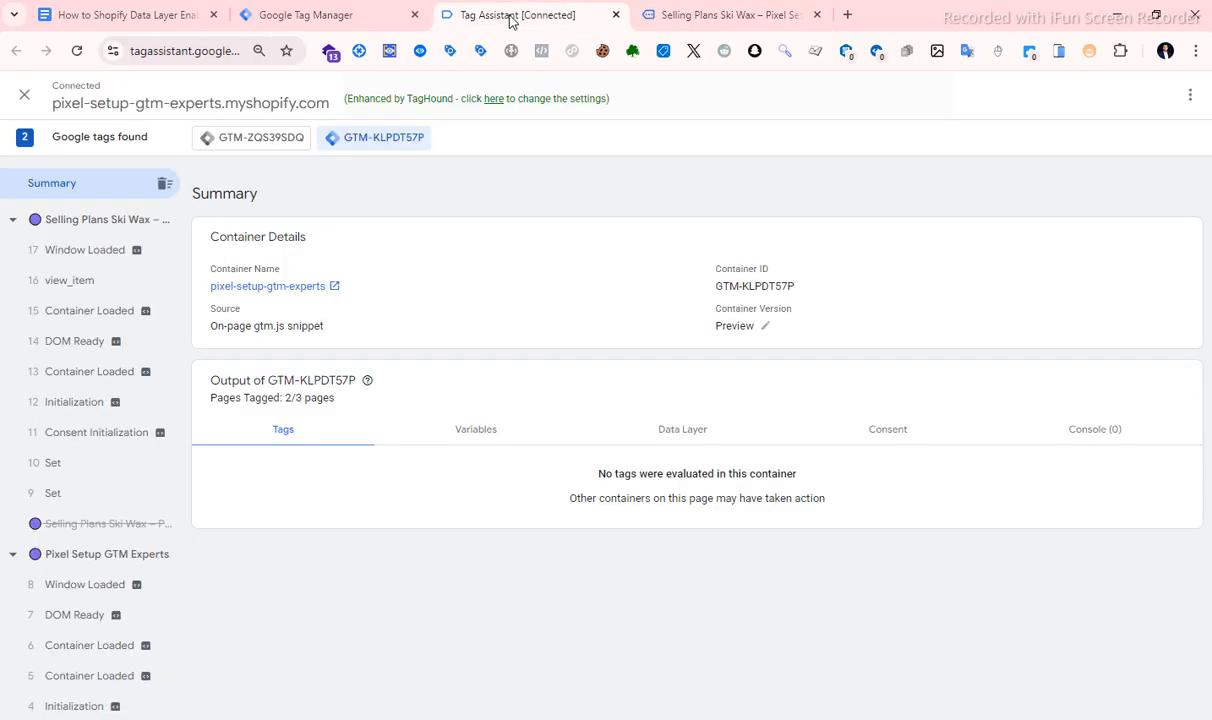
Examine the data layer values of the view_item event, focusing on the ecommerce object.
left_click(81, 292)
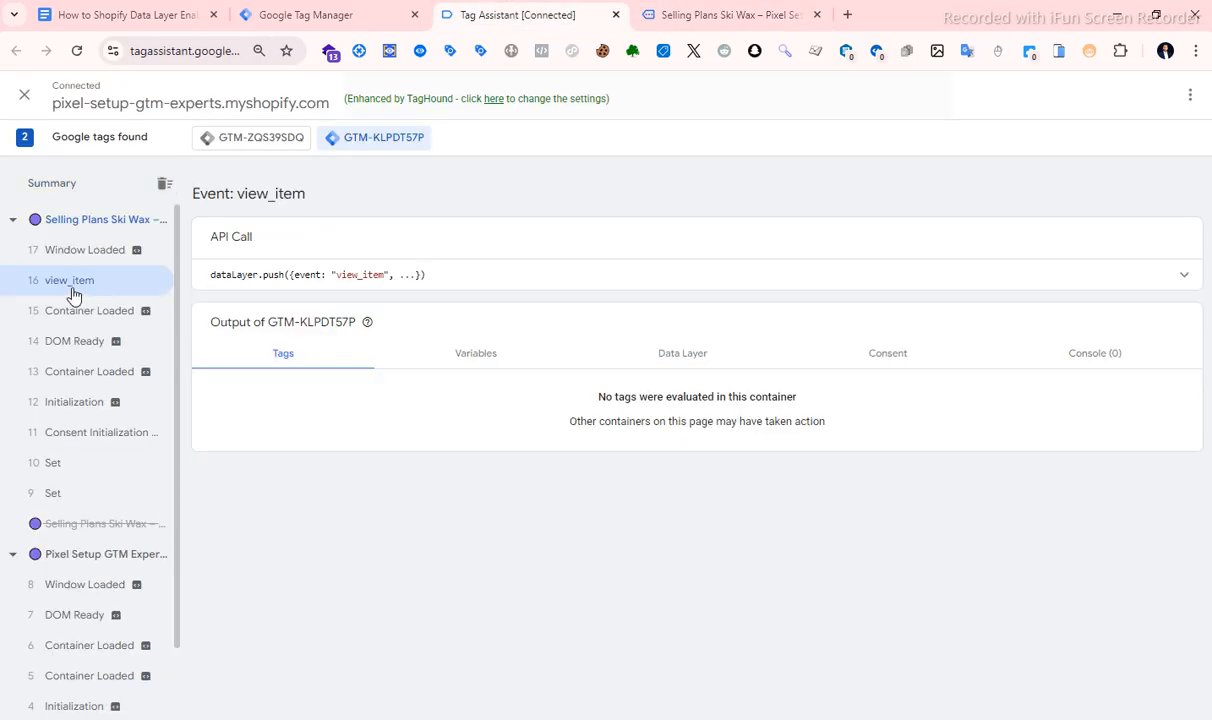
left_click(680, 355)
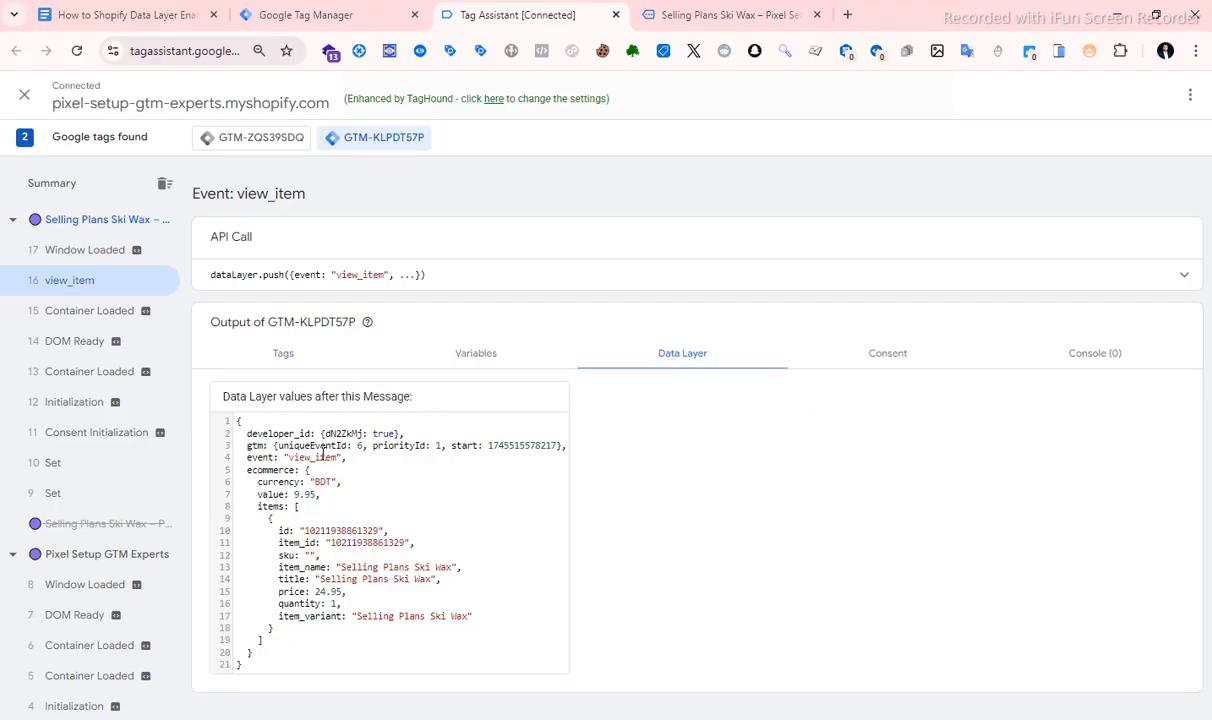
left_click_drag(246, 476, 255, 648)
left_click(276, 482)
left_click_drag(246, 471, 281, 642)
left_click(285, 582)
On the store's product page, add one Selling Plans Ski Wax in the Selling Plans Ski Wax variant to the cart.
left_click(697, 22)
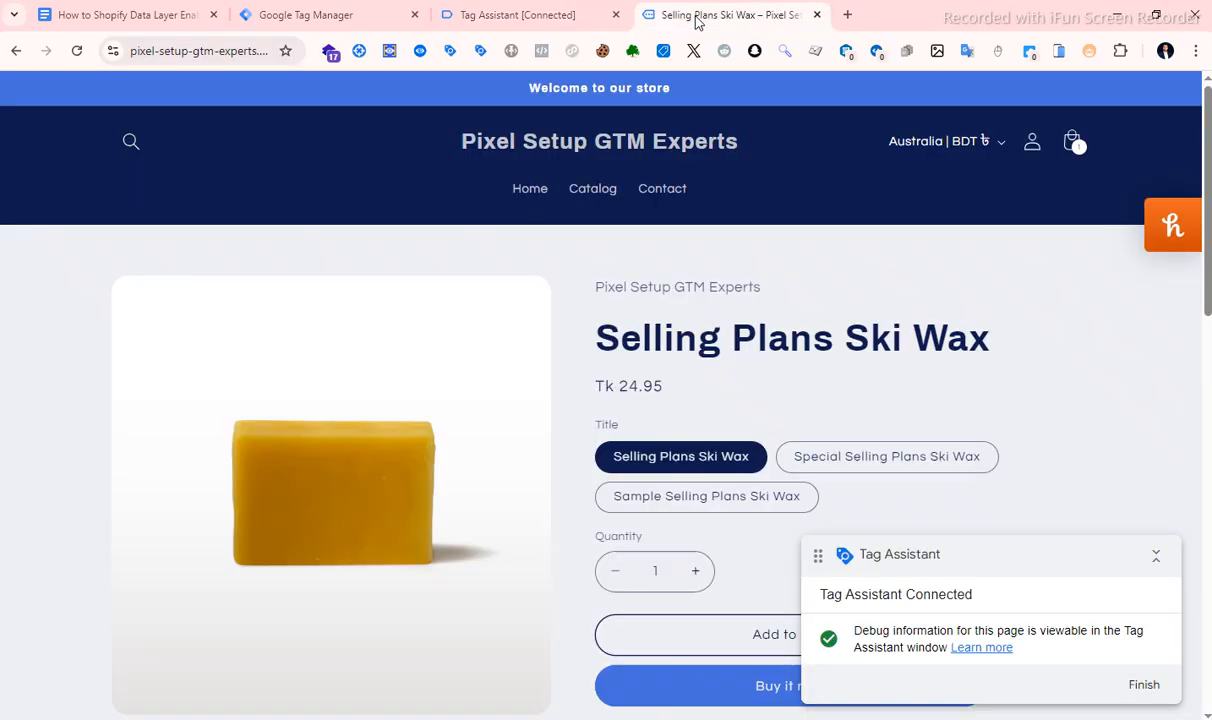
scroll(809, 406, "down", 2)
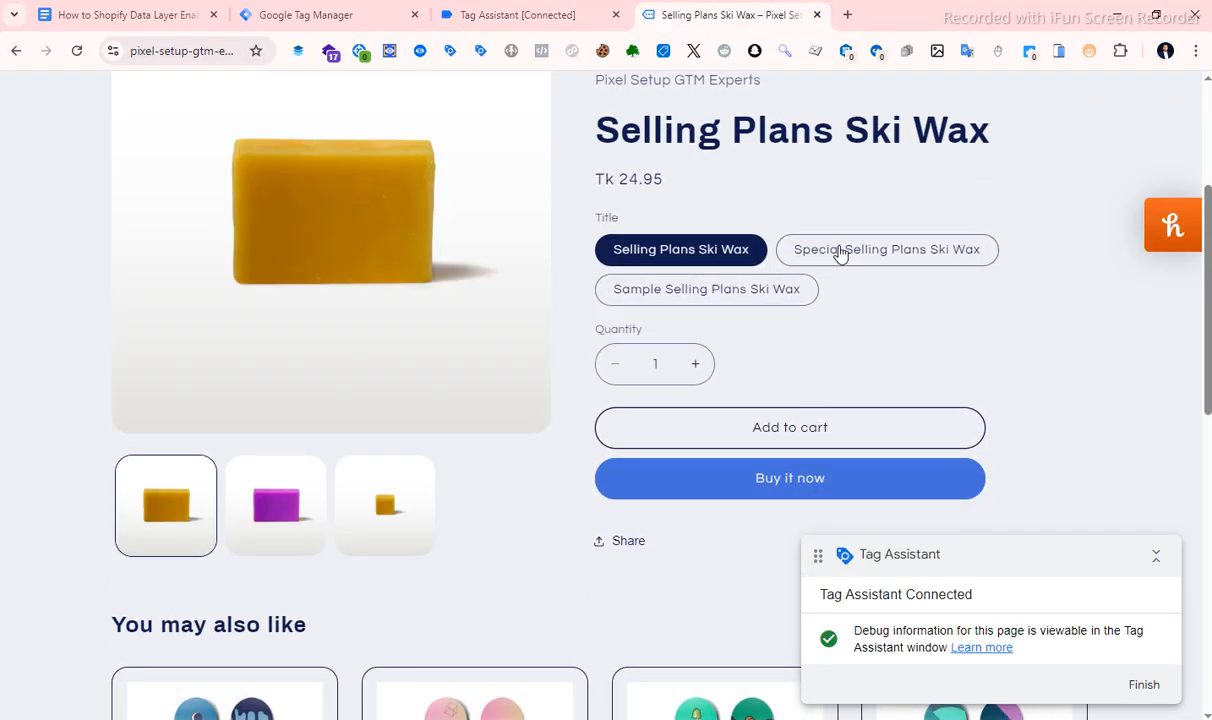
left_click(841, 250)
left_click(656, 245)
left_click(781, 430)
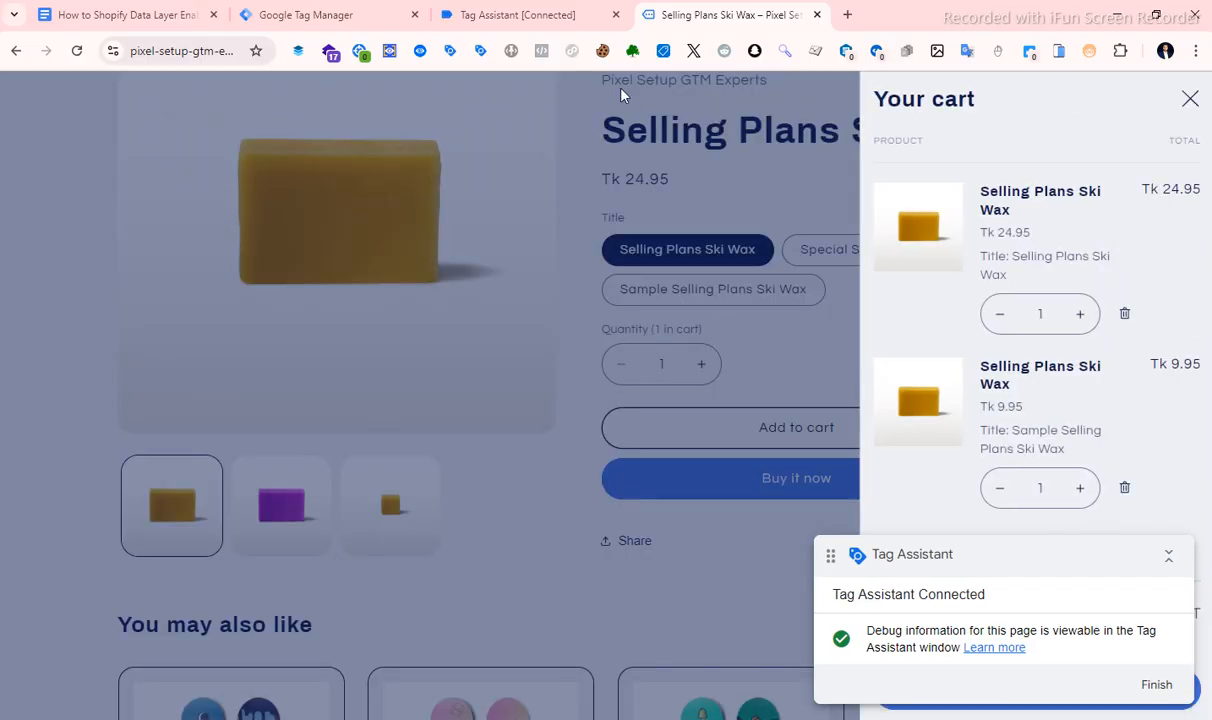
Examine the data layer values of the add_to_cart event in Tag Assistant.
left_click(544, 17)
left_click(72, 252)
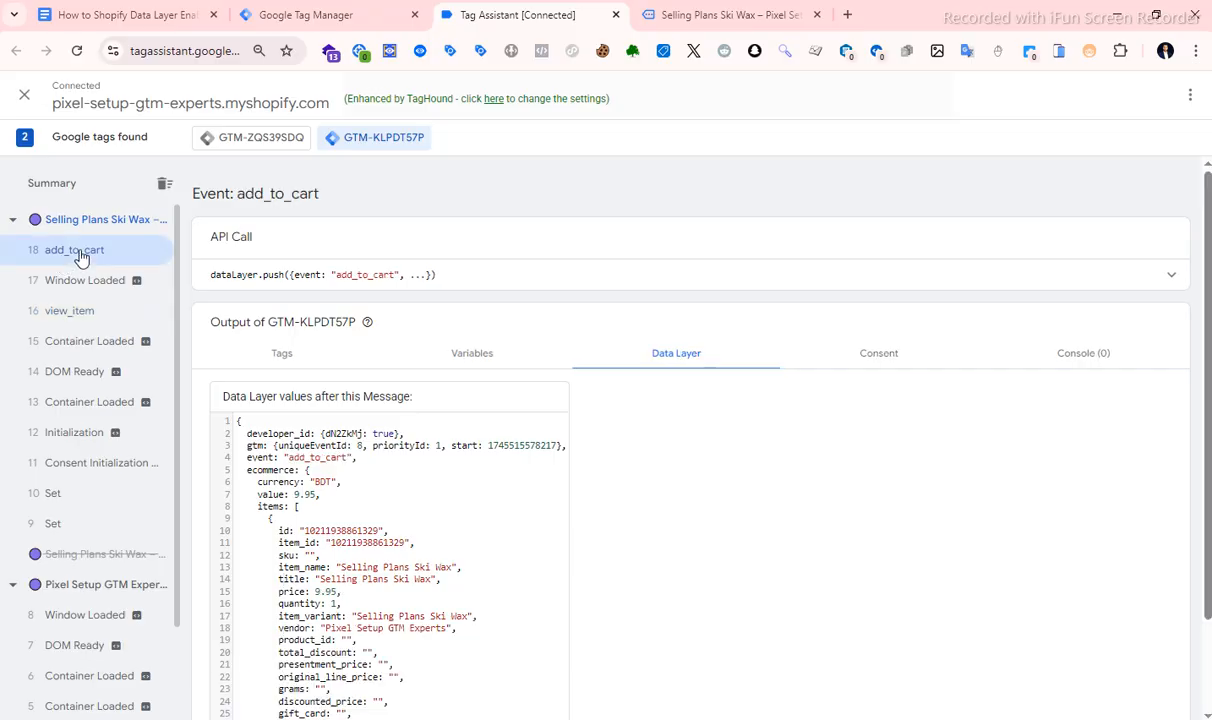
scroll(467, 371, "down", 2)
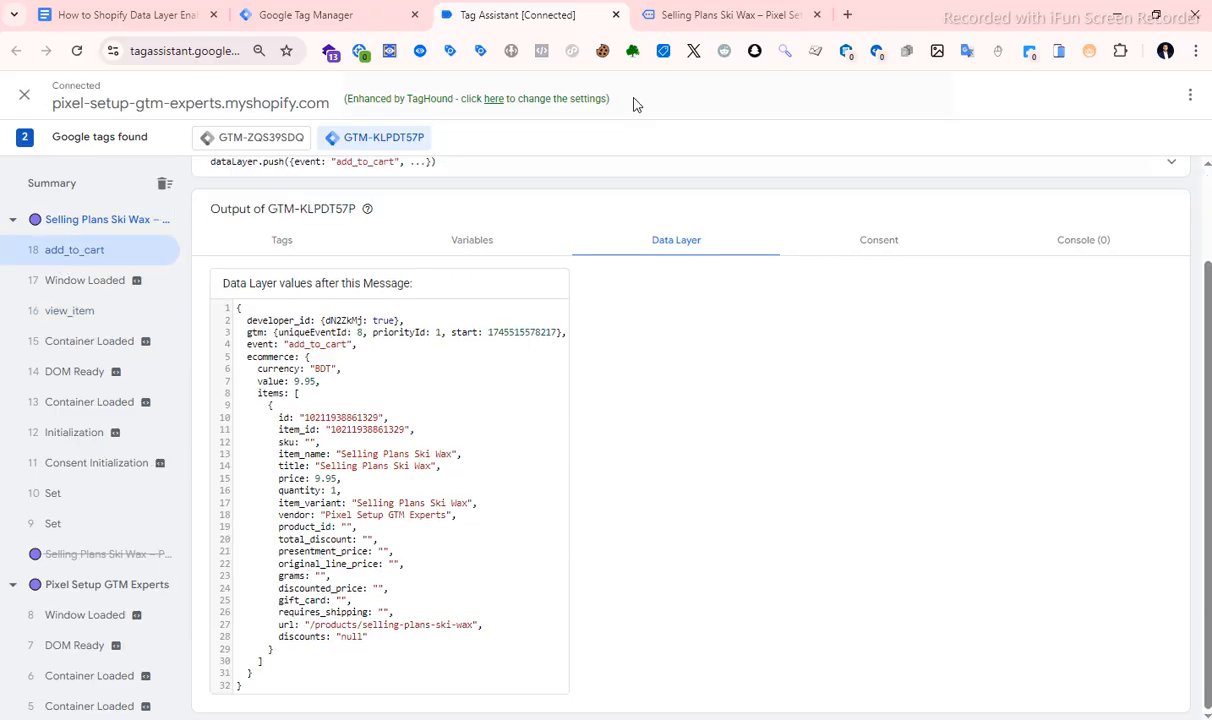
Return to the store's cart, collapse the Tag Assistant badge covering it, and proceed to checkout.
left_click(695, 14)
left_click(1188, 570)
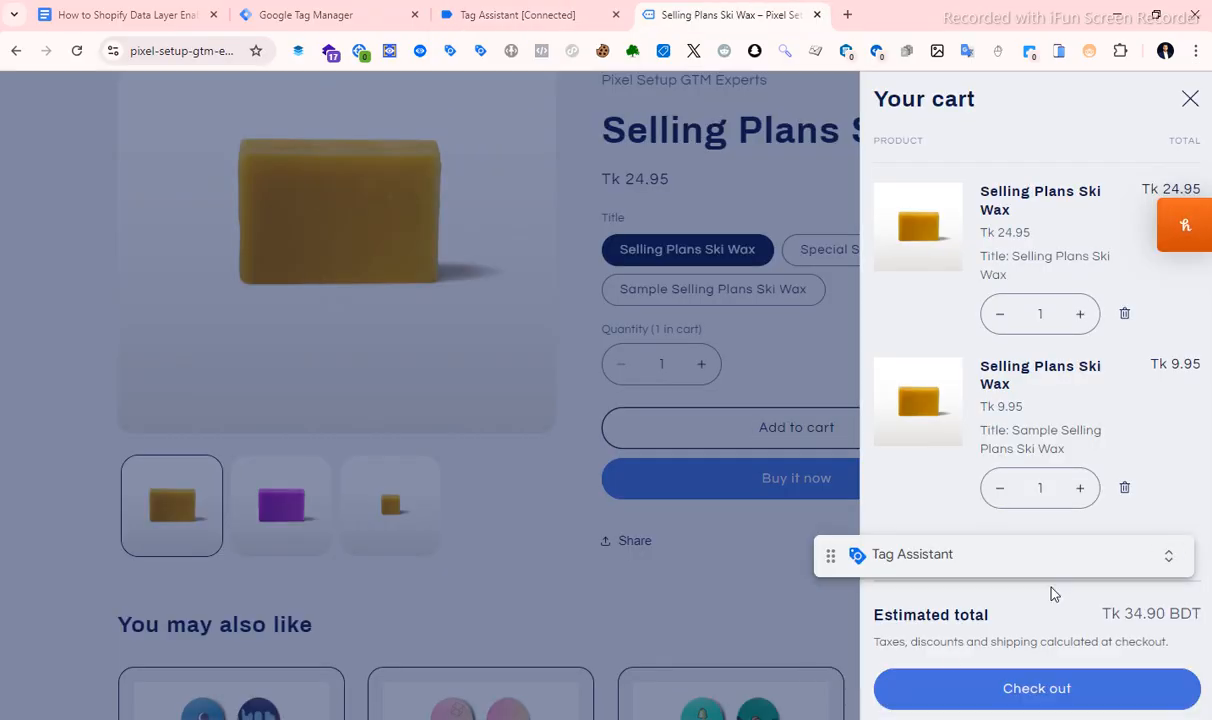
left_click(944, 692)
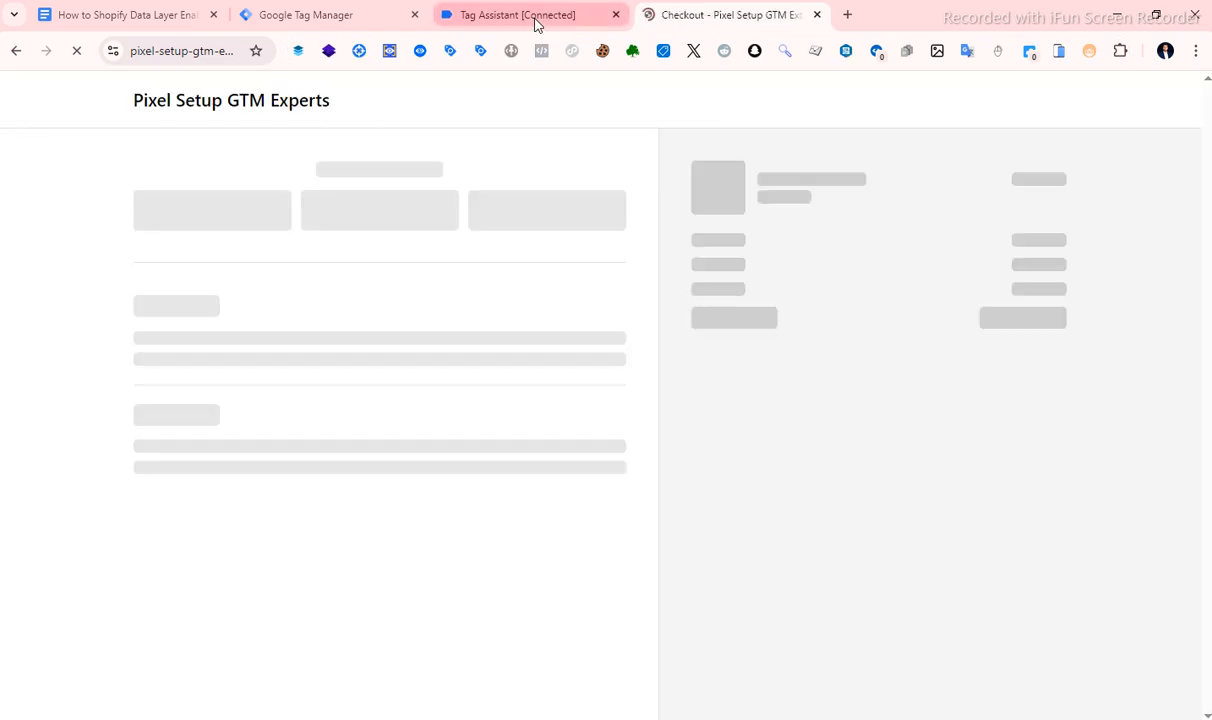
Check the Tag Assistant event list for events from the checkout page, and return to the store's checkout.
left_click(536, 16)
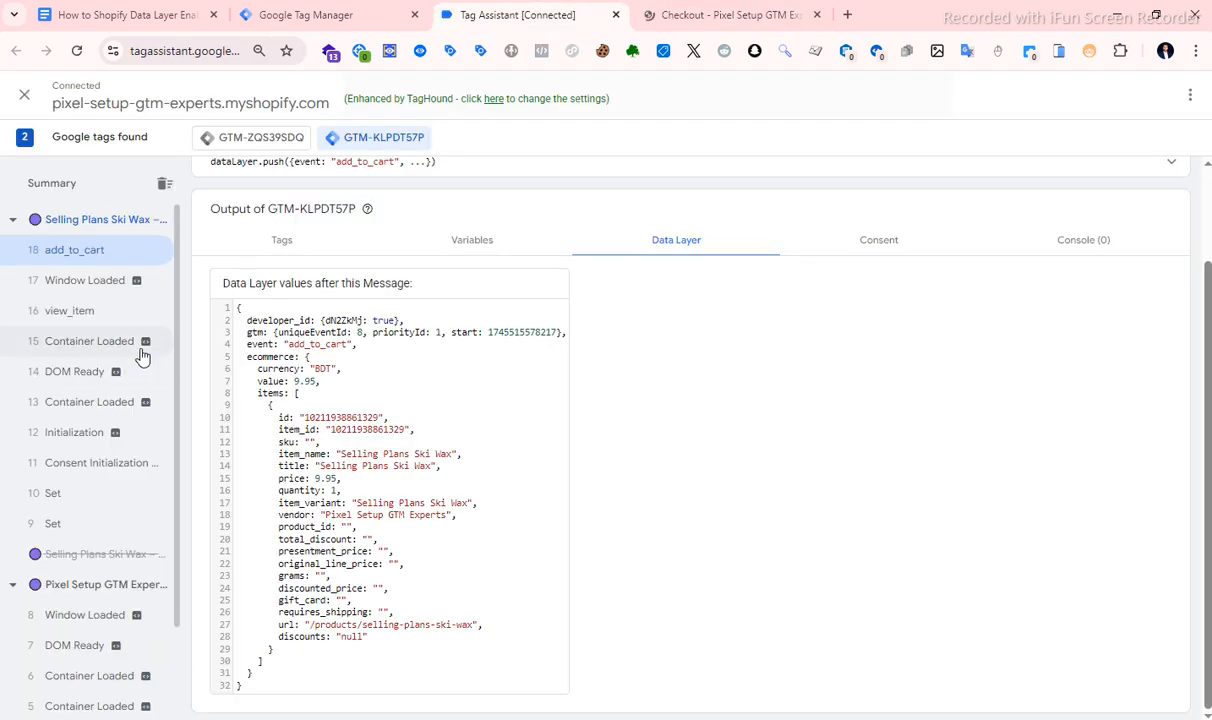
left_click(93, 252)
left_click(720, 16)
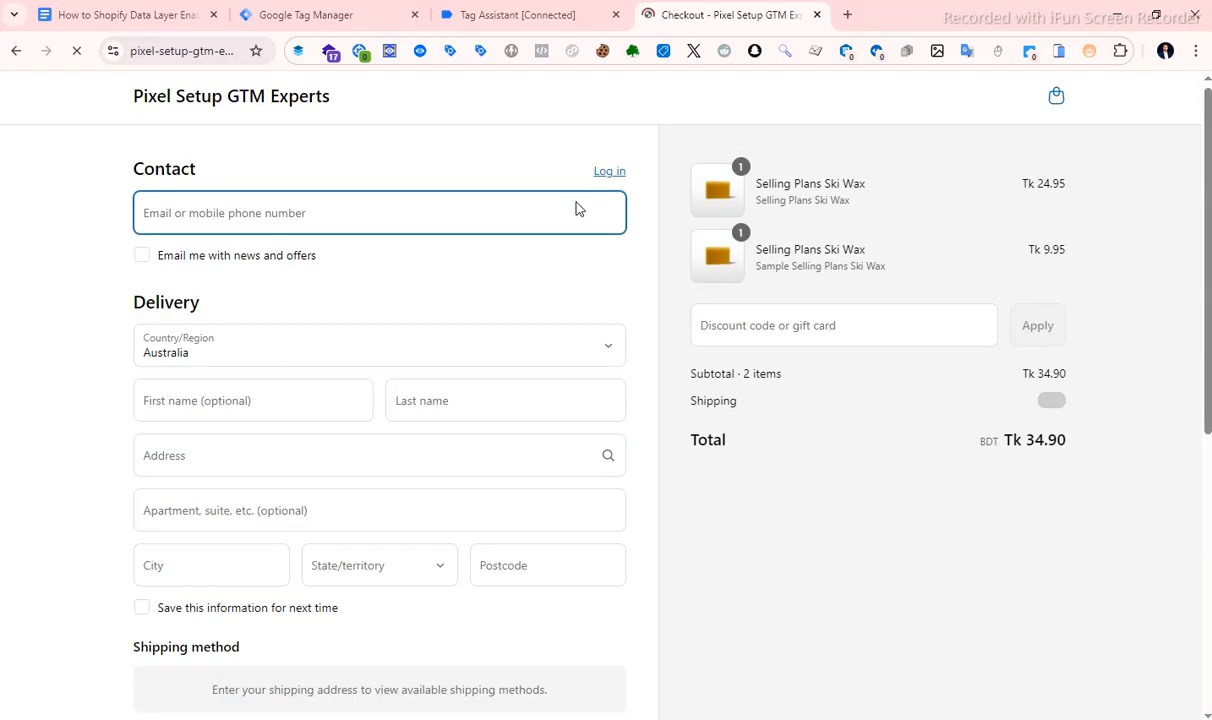
left_click(536, 16)
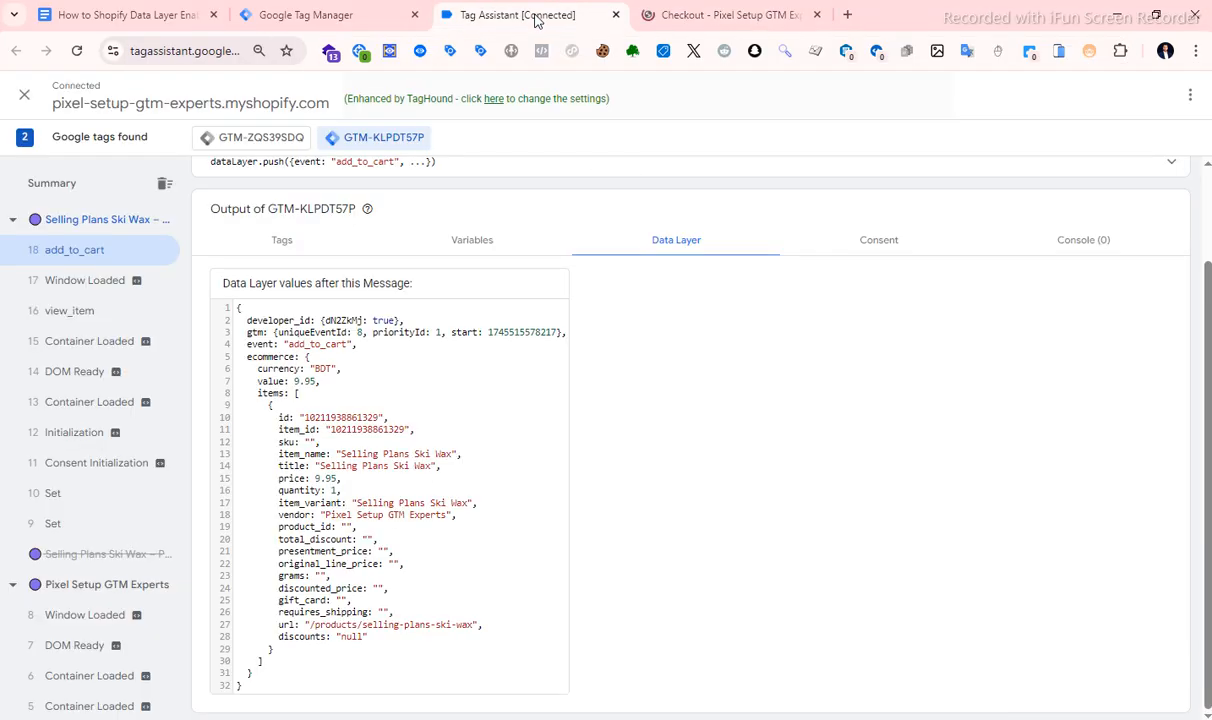
left_click(668, 21)
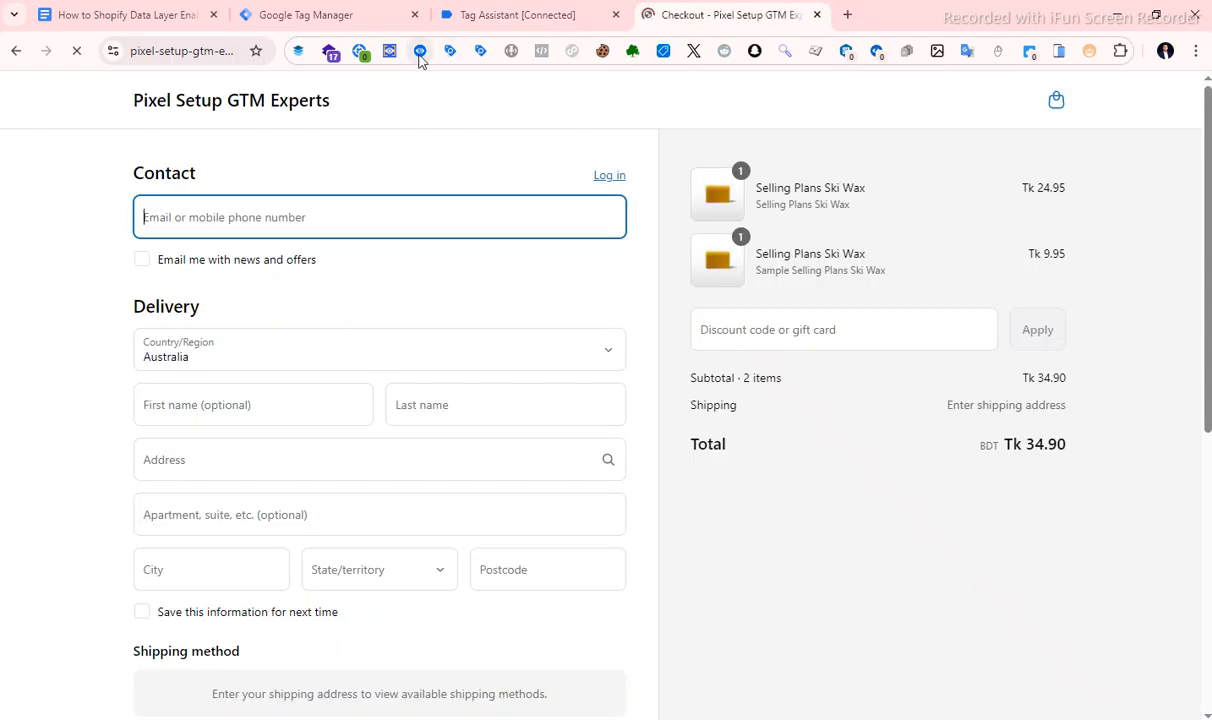
Examine the begin_checkout event's ecommerce and user_data values in Datalayer Checker, and check Tag Assistant for the checkout page.
left_click(419, 52)
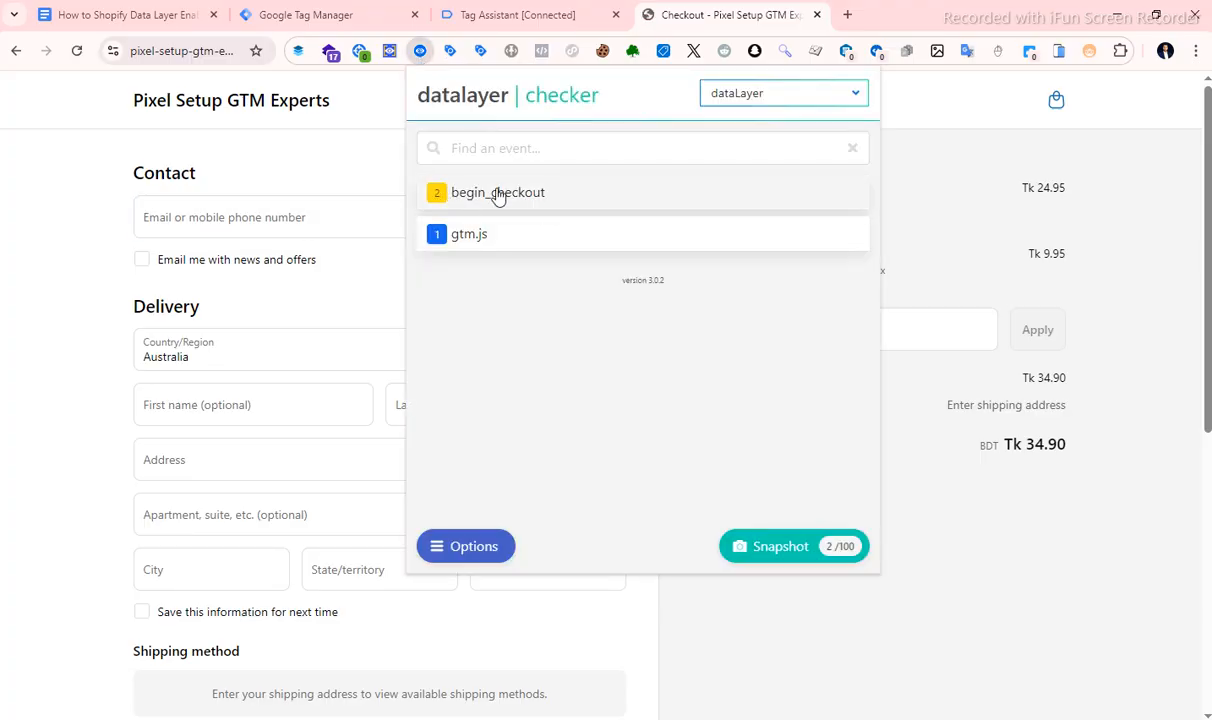
left_click(473, 193)
scroll(557, 289, "down", 3)
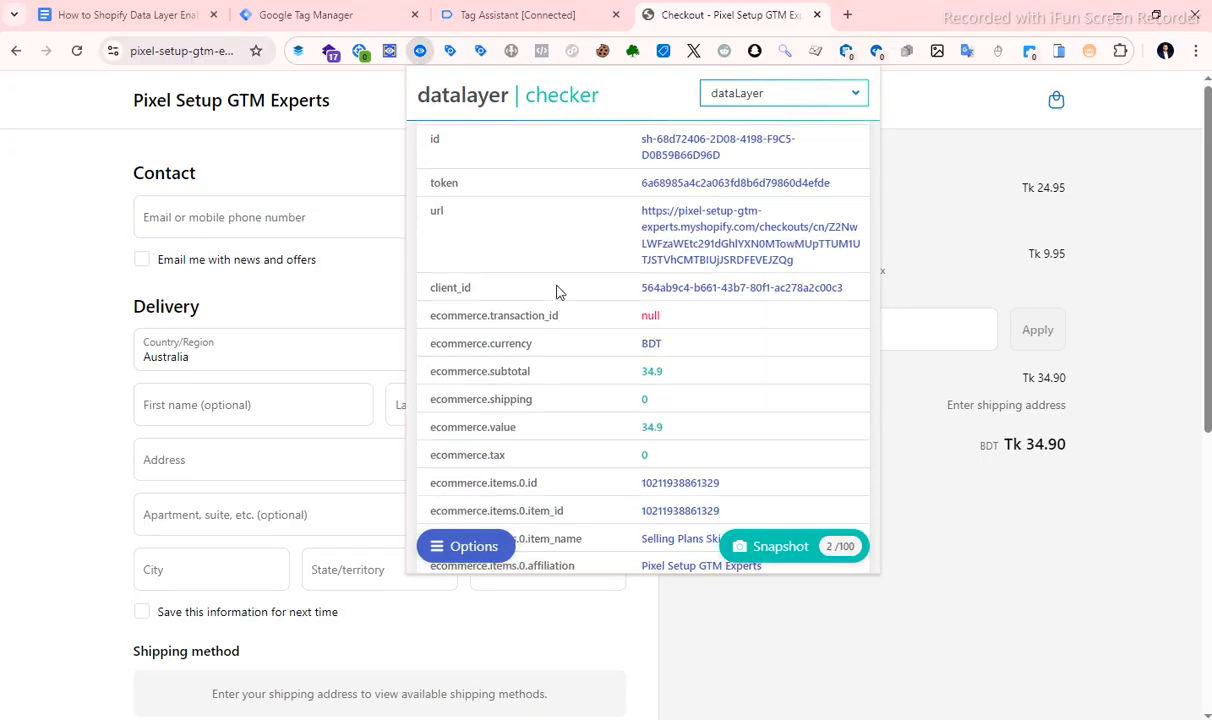
scroll(557, 285, "up", 3)
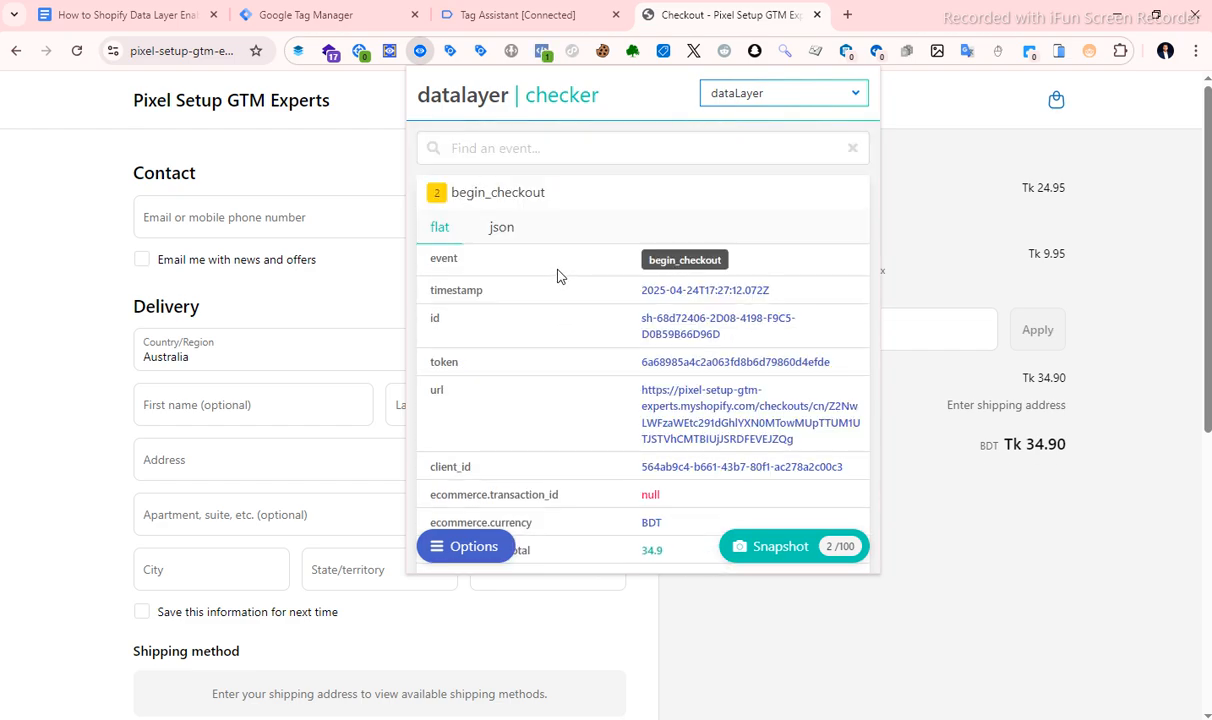
scroll(558, 276, "down", 3)
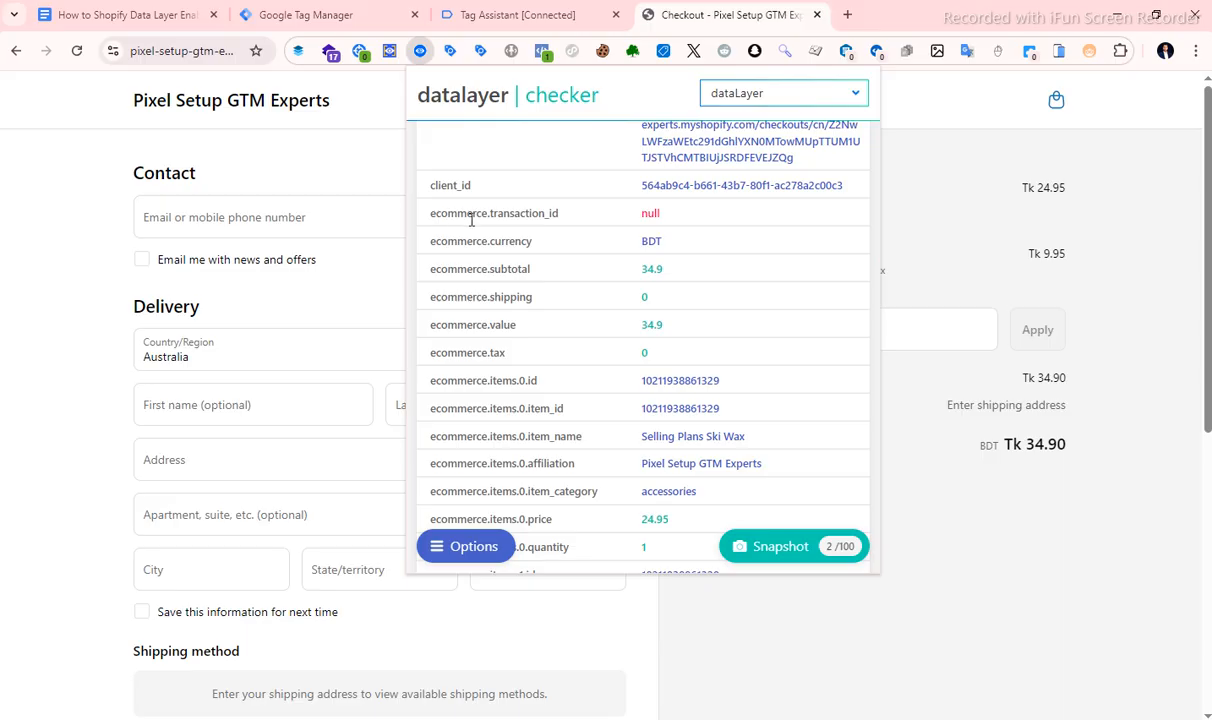
left_click_drag(430, 247, 537, 251)
left_click(531, 247)
scroll(480, 305, "down", 6)
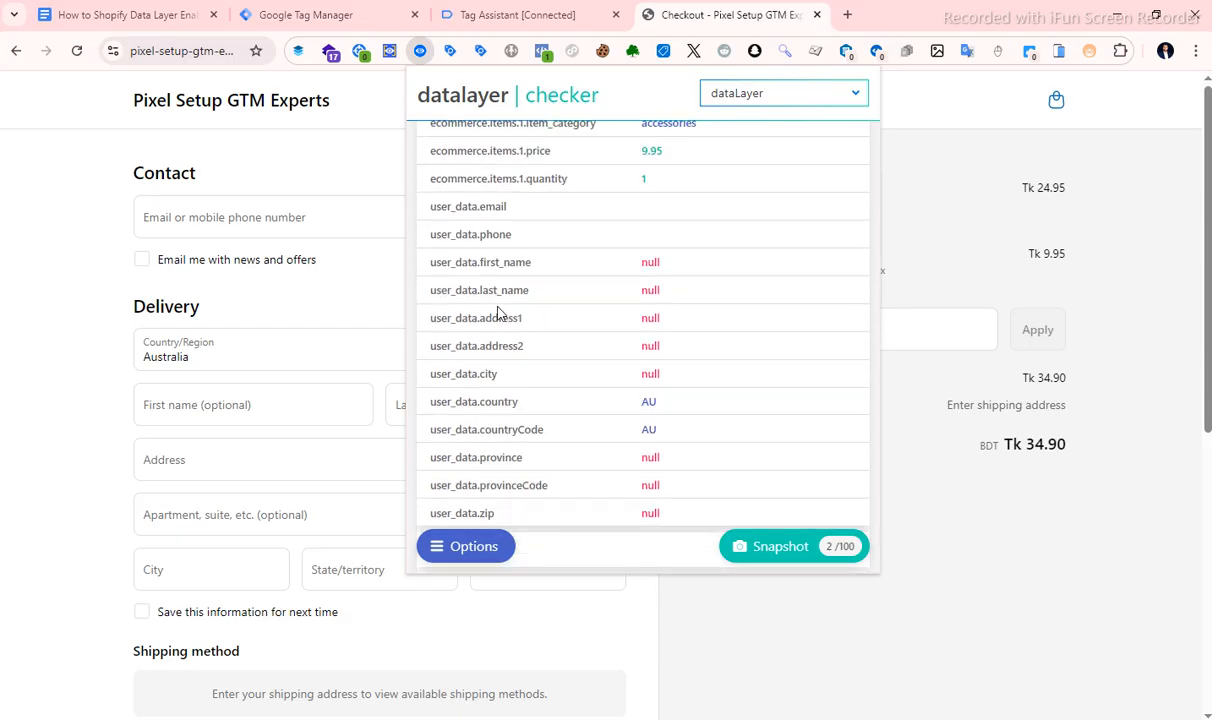
scroll(451, 249, "down", 1)
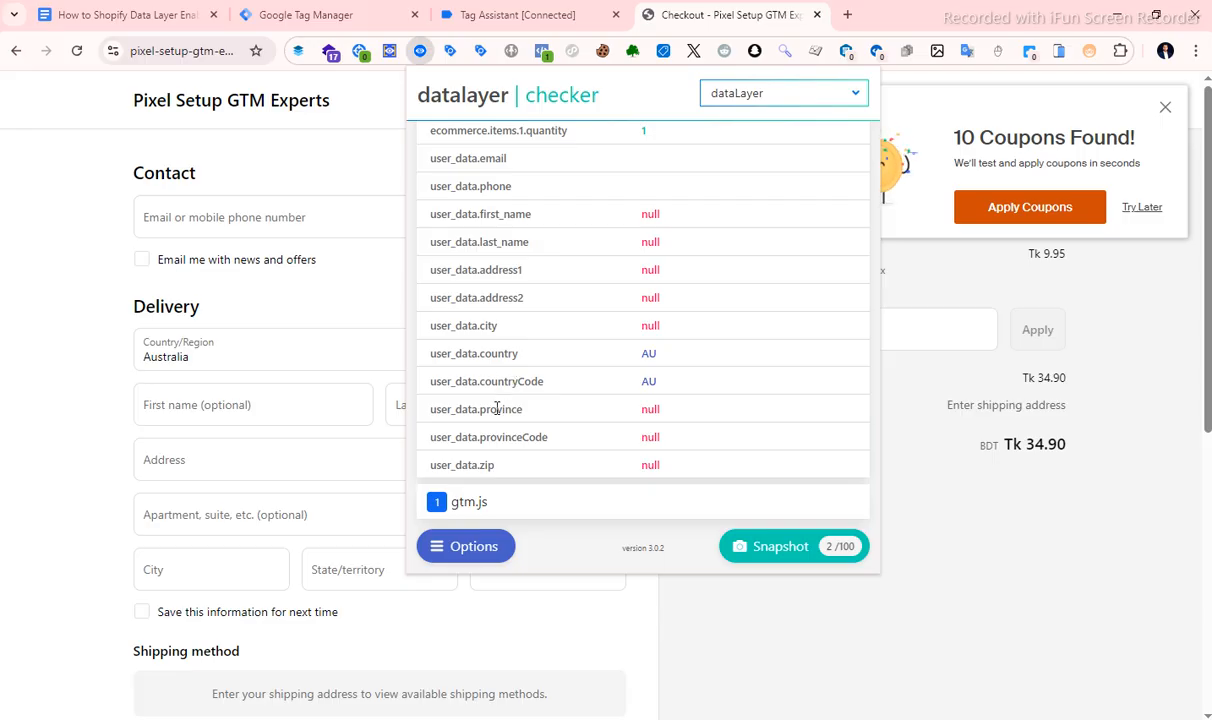
scroll(531, 441, "up", 5)
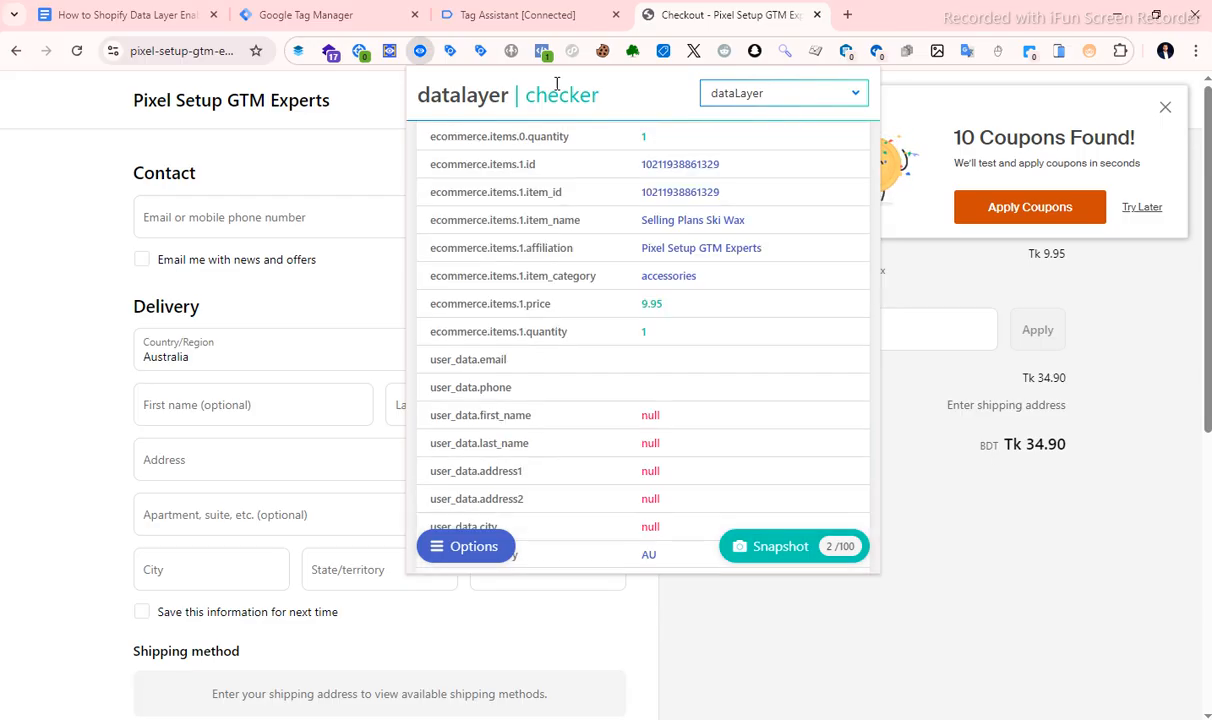
left_click(530, 14)
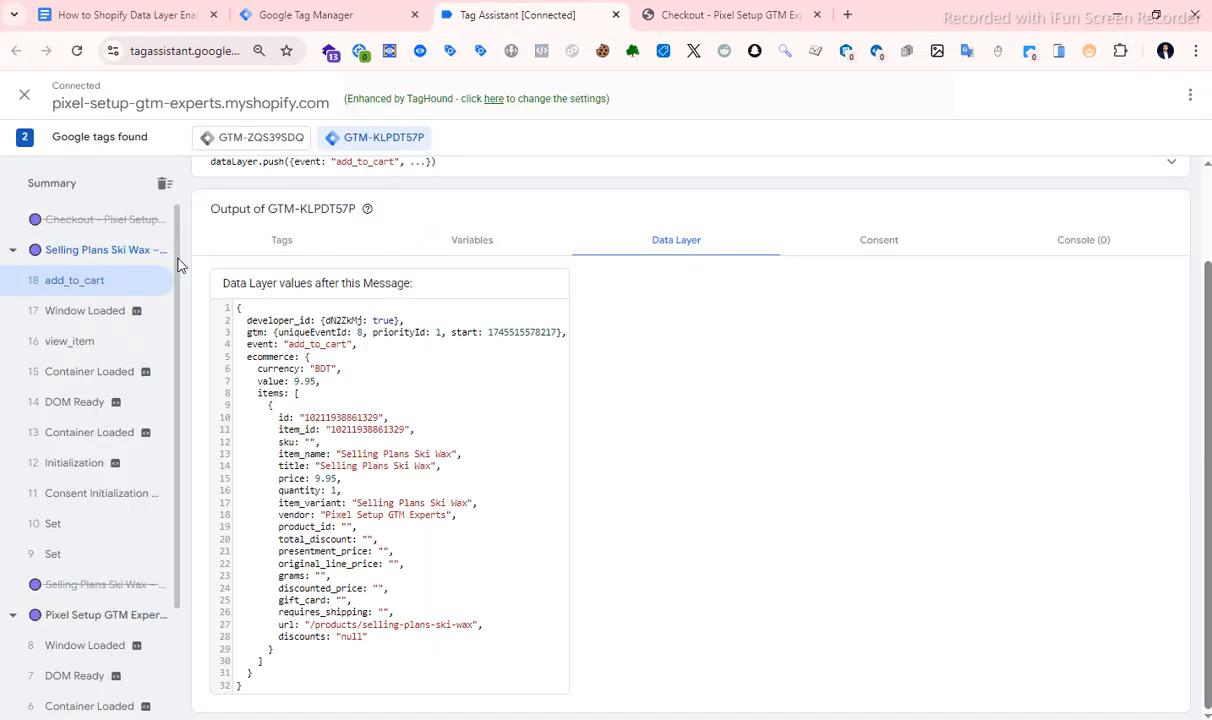
On the store's checkout, fill the contact and delivery fields from the saved test entry and select the matching state.
left_click(713, 22)
left_click(268, 216)
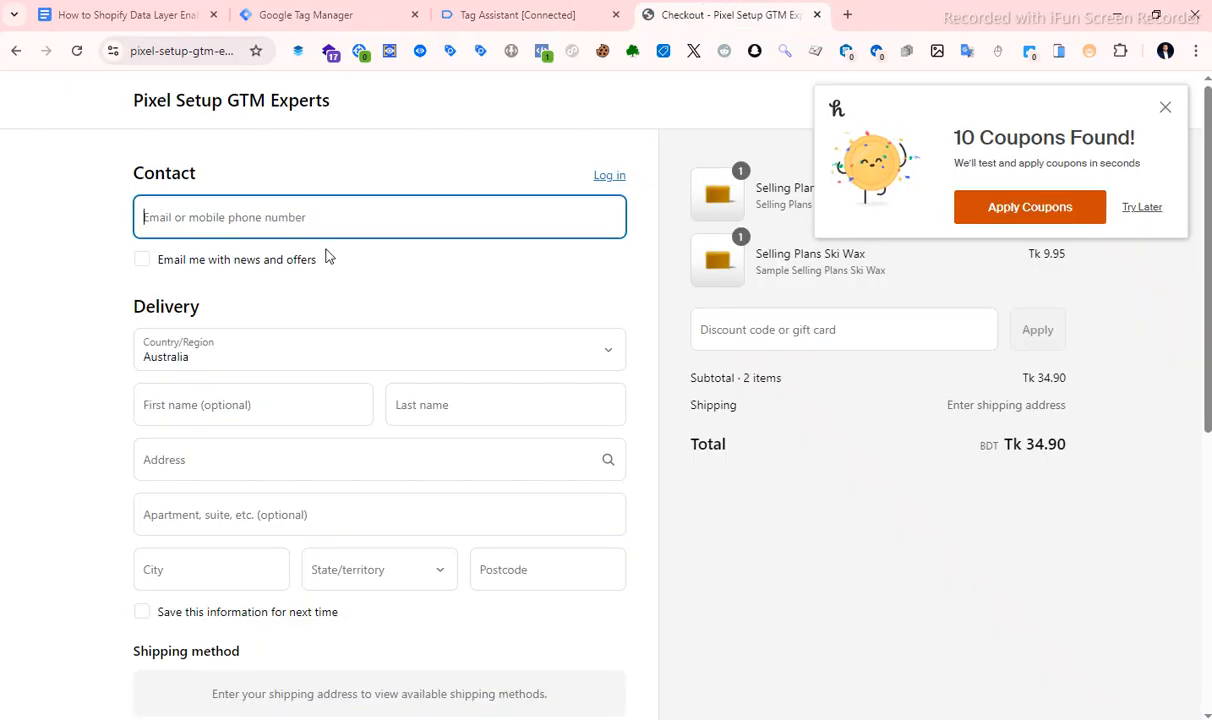
left_click(307, 272)
scroll(294, 285, "down", 3)
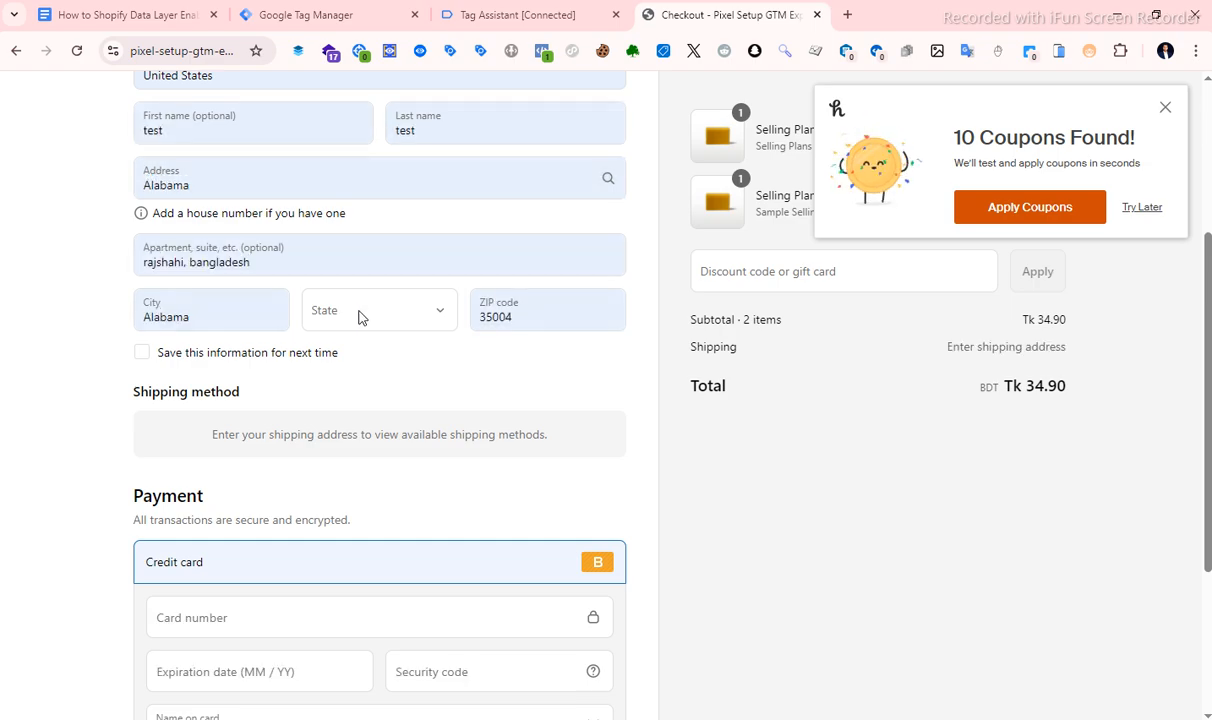
left_click(360, 316)
left_click(352, 342)
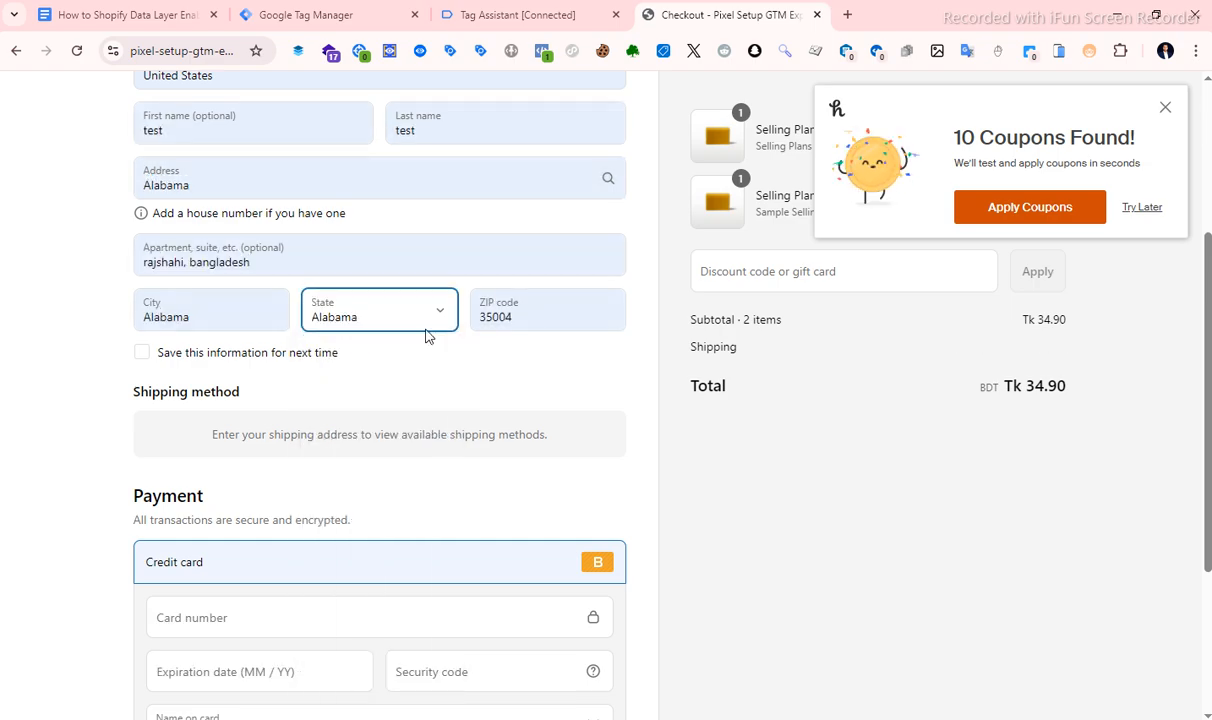
Enter the test card number, expiration date and security code in the payment section, and place the order.
scroll(208, 354, "down", 3)
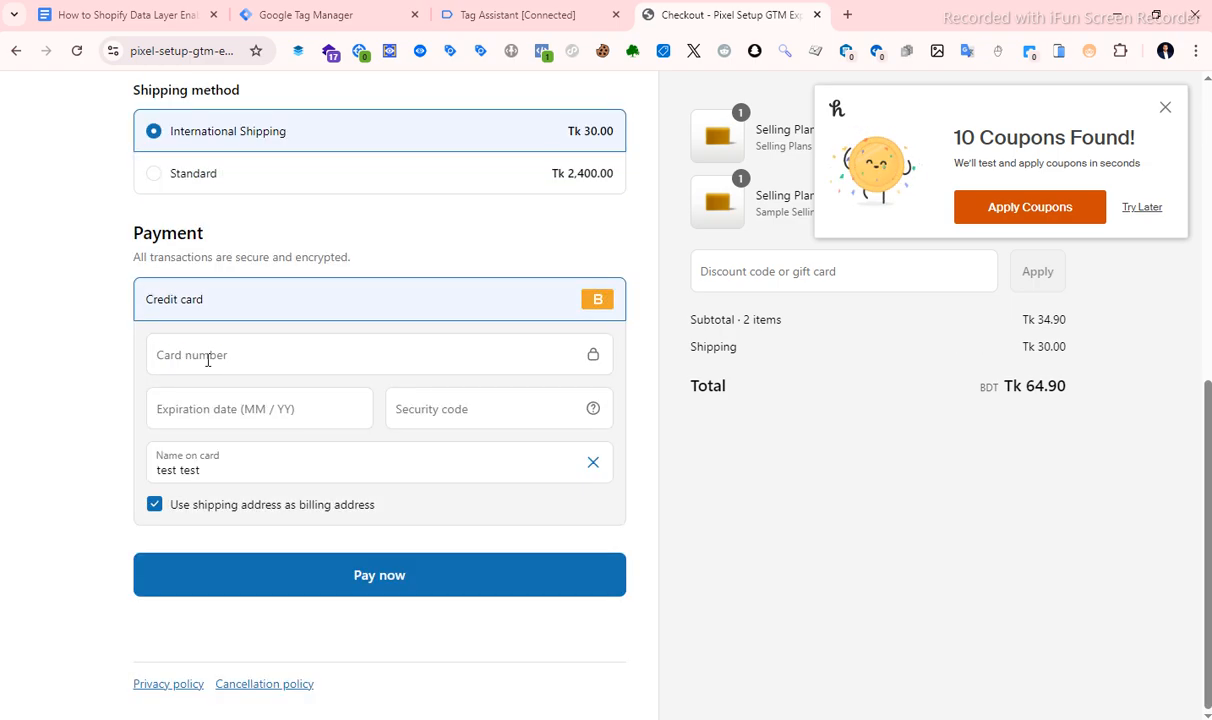
left_click(208, 355)
type("1")
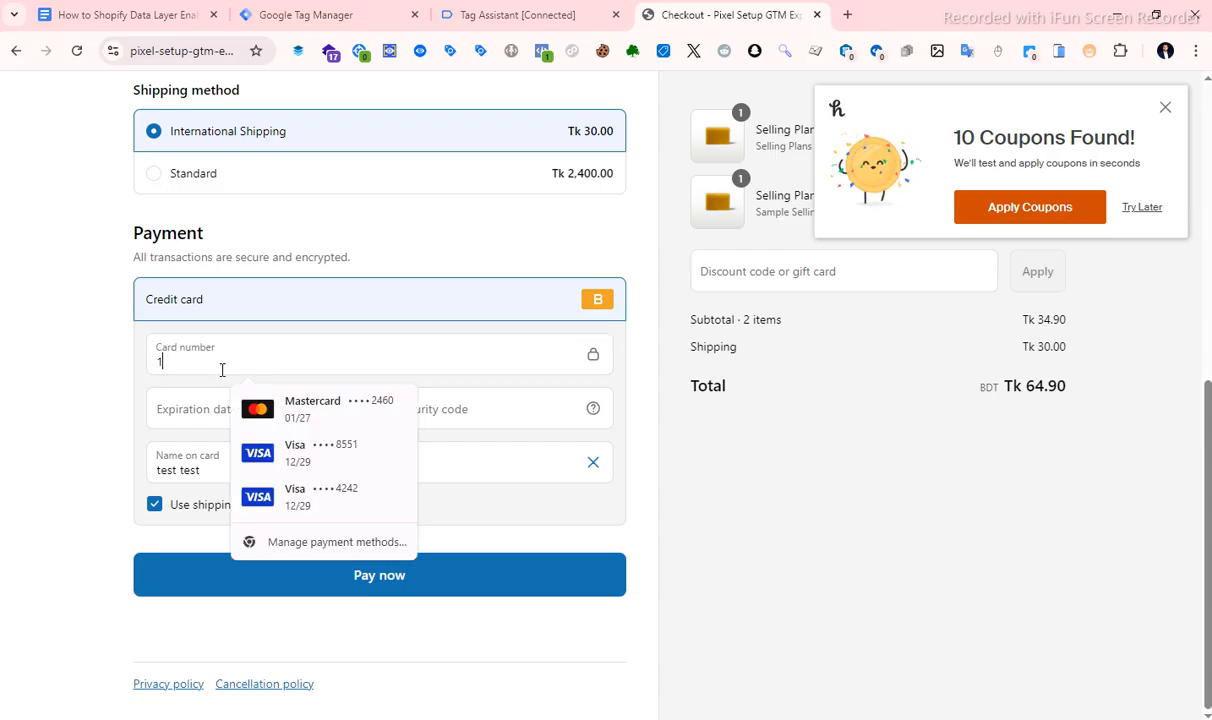
left_click(221, 405)
type("1")
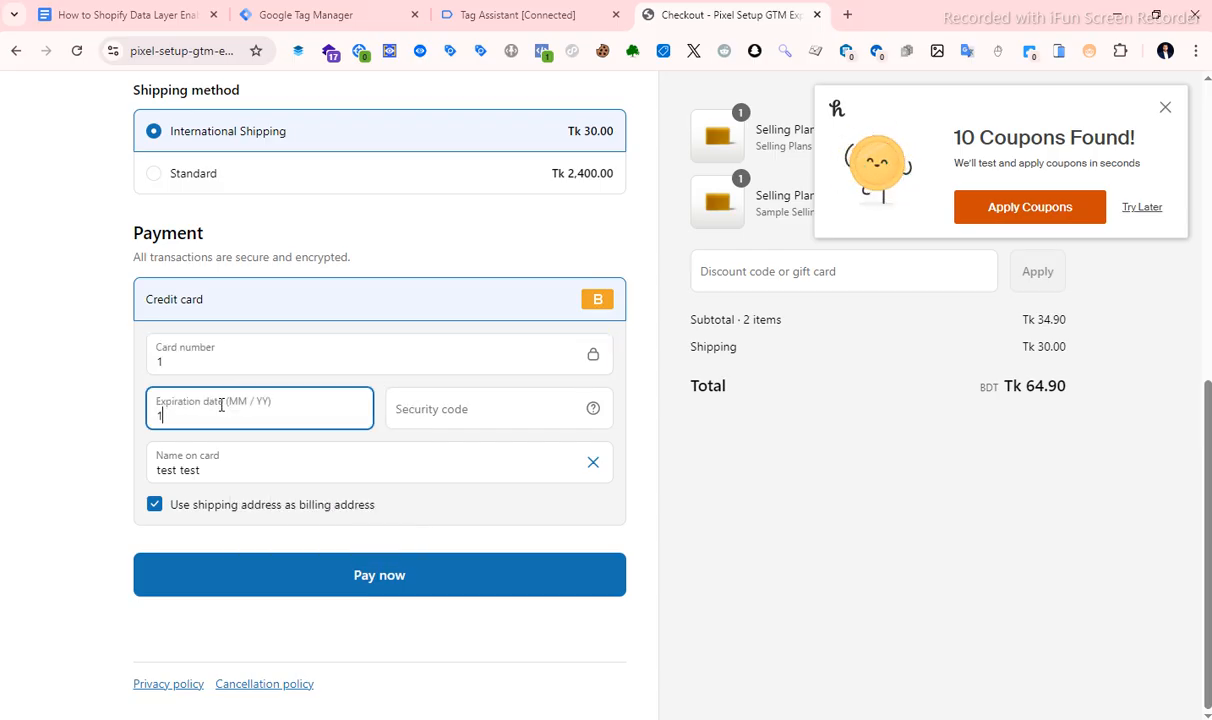
type("2 / 25")
left_click(446, 410)
type("111")
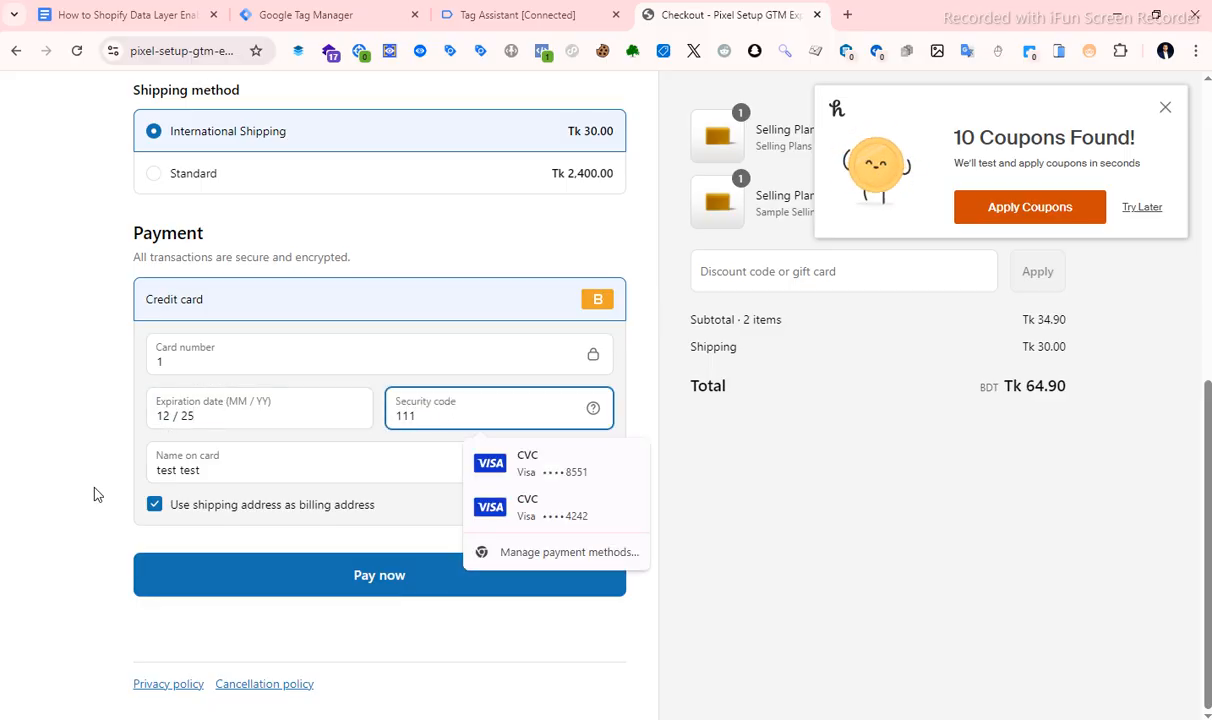
left_click(93, 493)
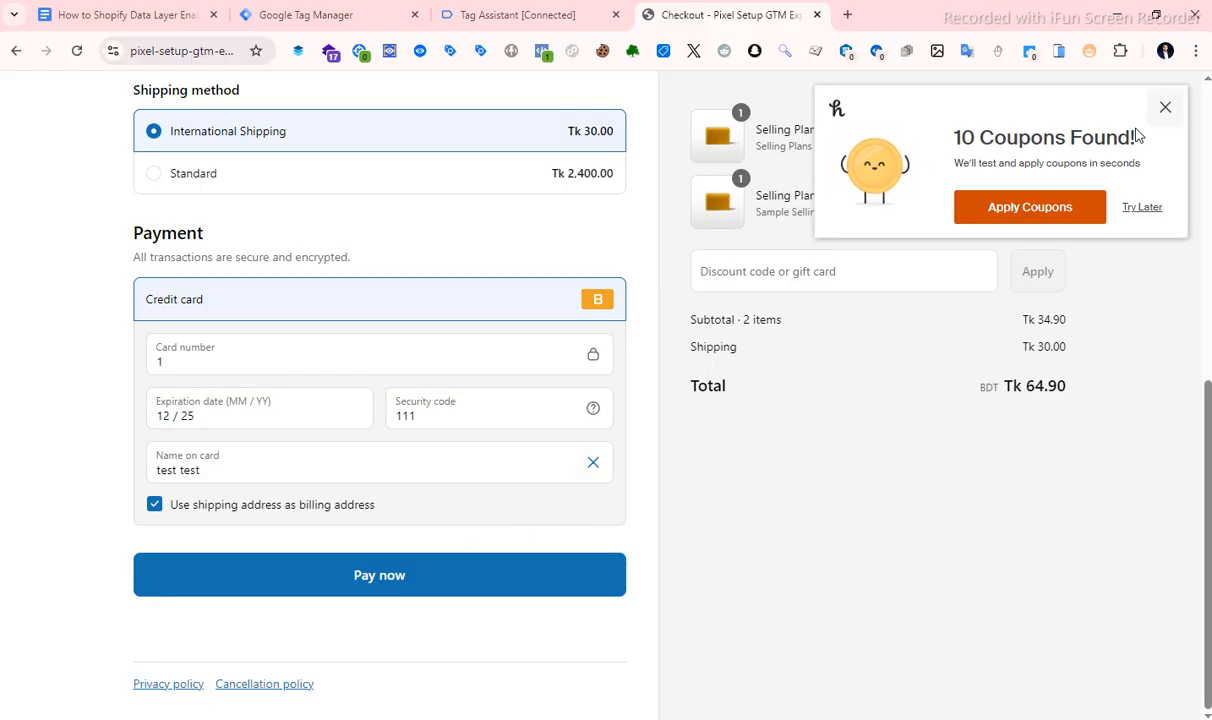
left_click(509, 587)
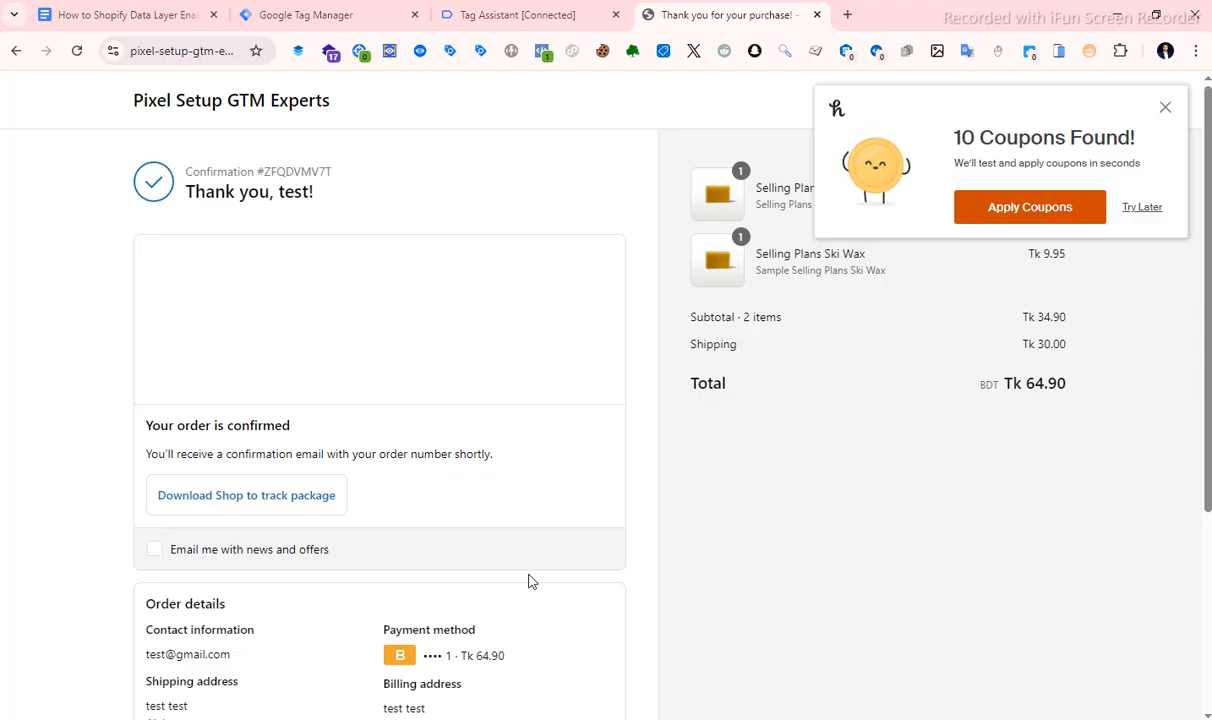
Examine the add_shipping_info, add_payment_info and purchase events in Datalayer Checker on the order confirmation page.
left_click(420, 51)
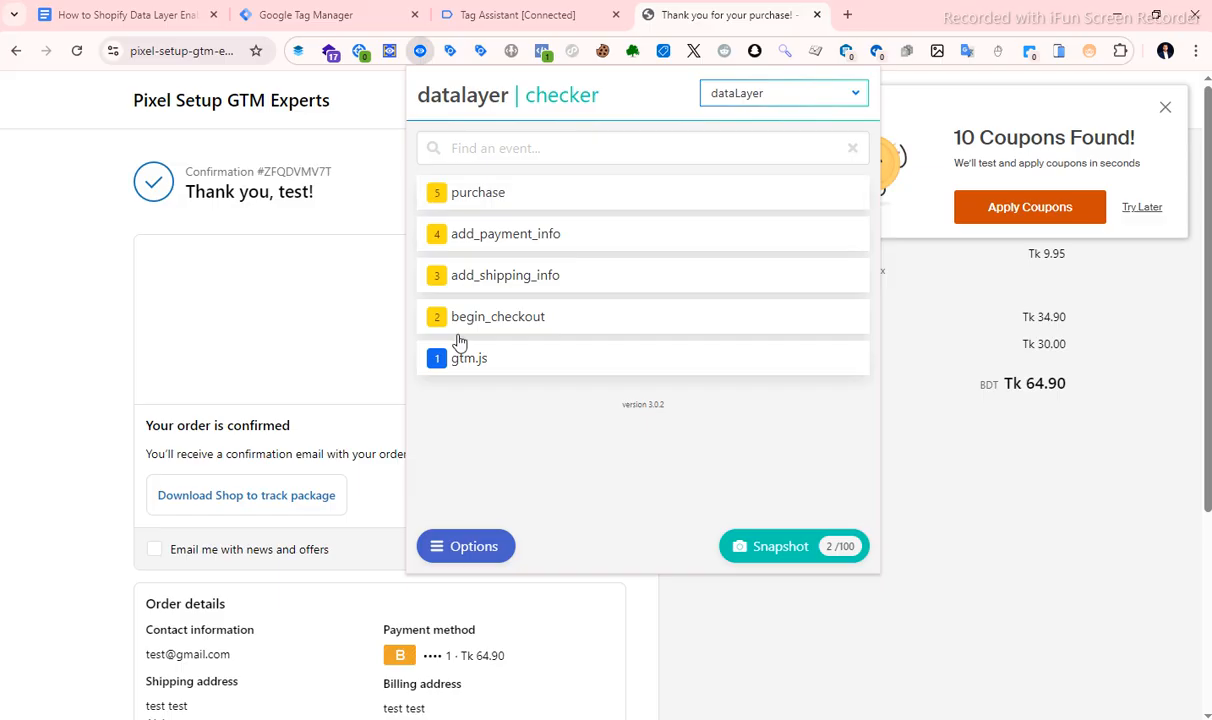
left_click(485, 288)
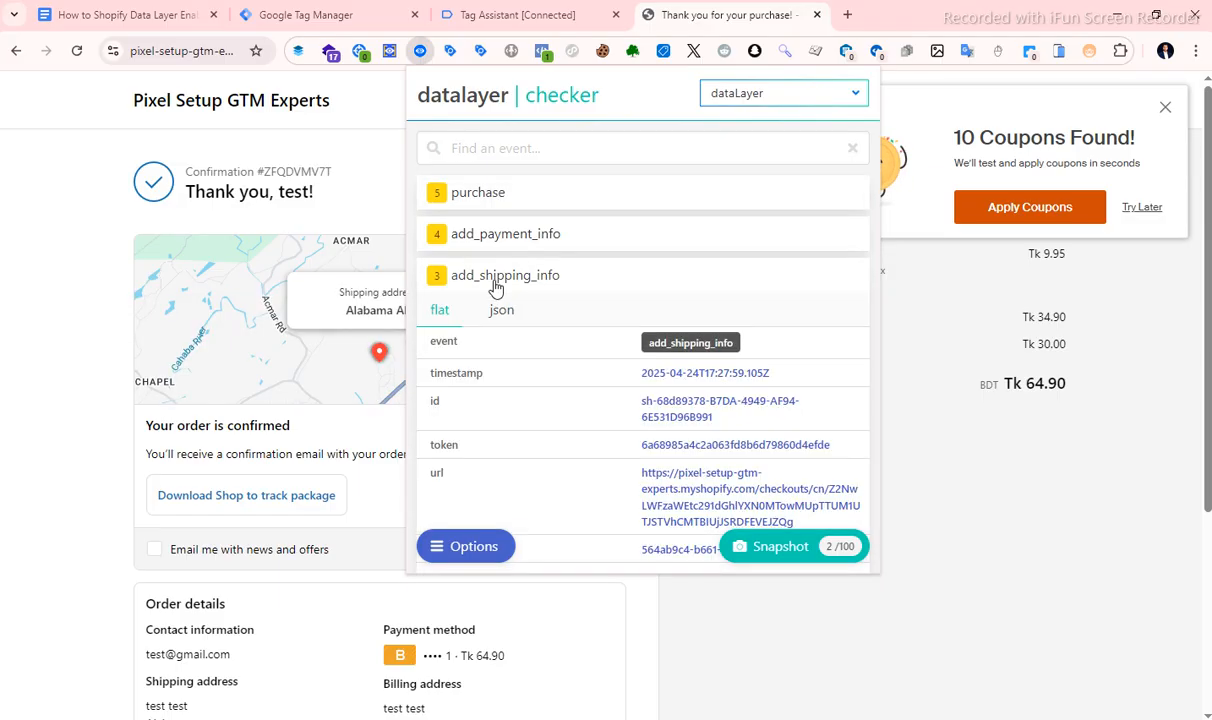
left_click(541, 245)
left_click(480, 197)
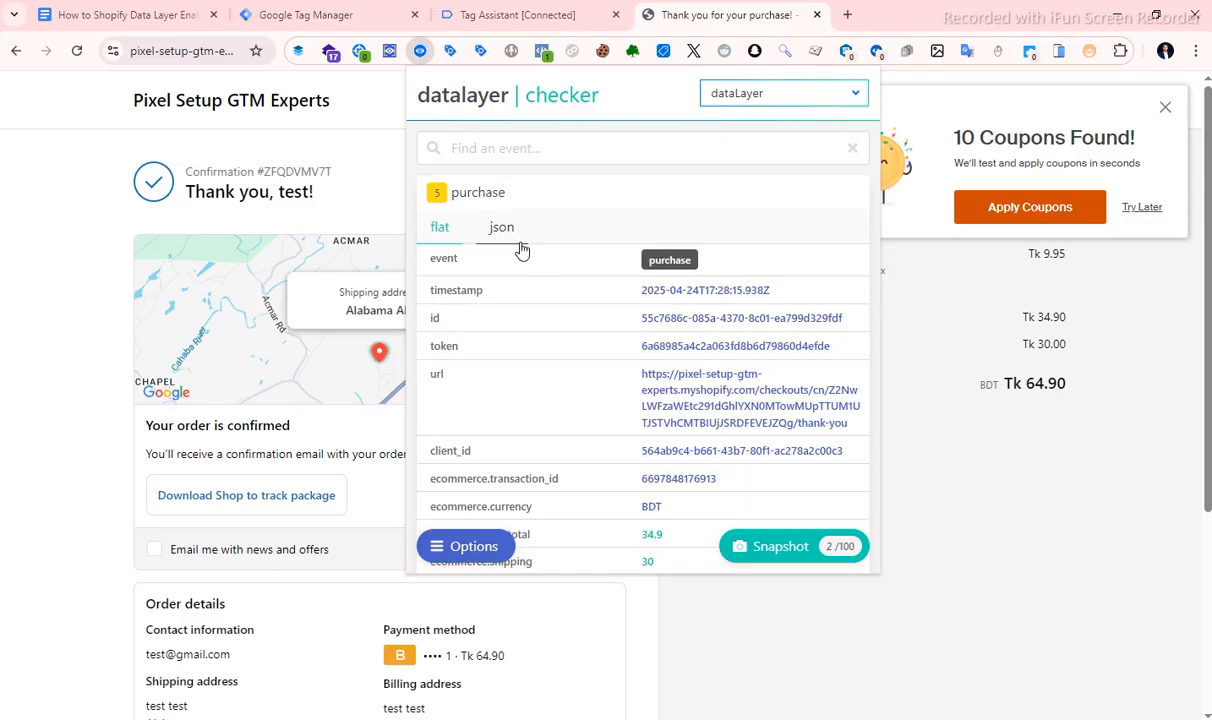
scroll(474, 202, "down", 5)
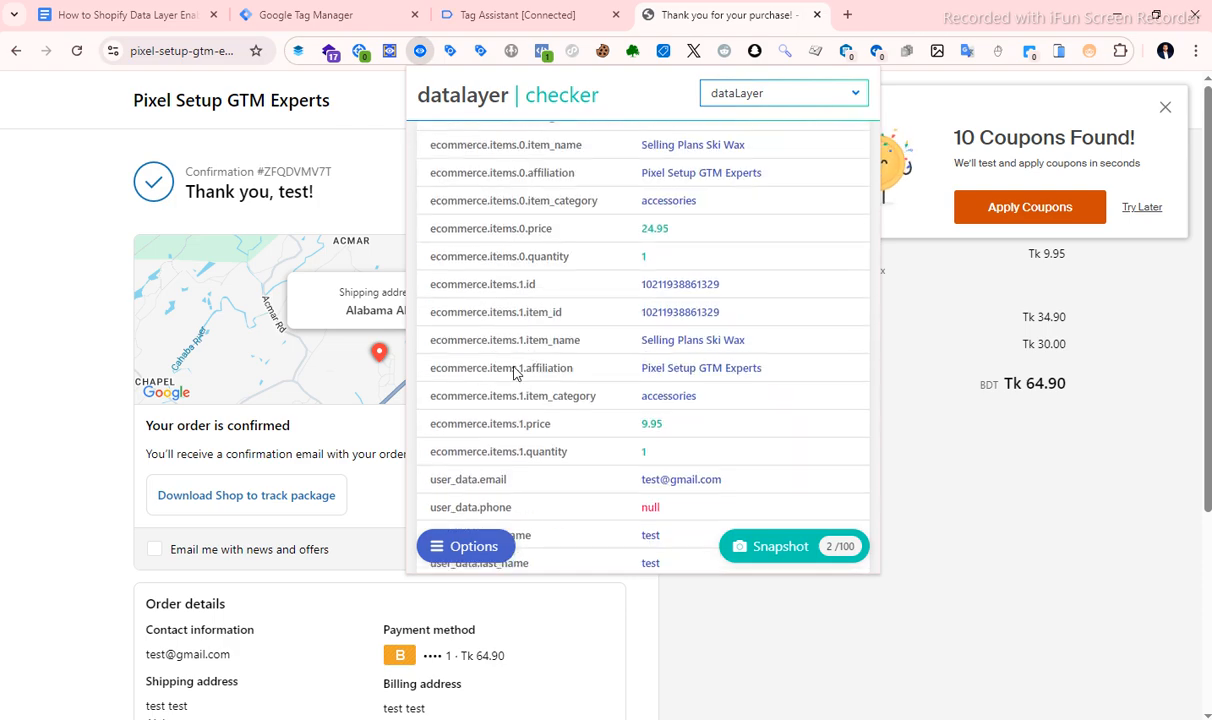
scroll(487, 216, "up", 5)
left_click(477, 193)
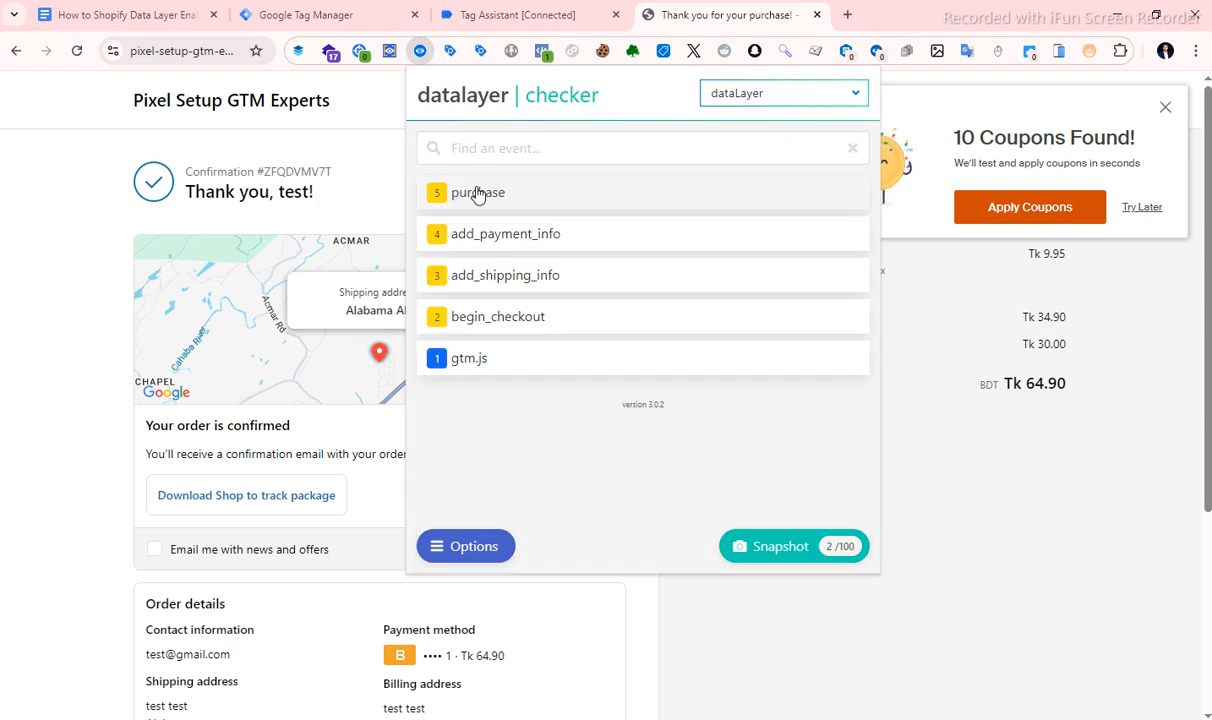
Check Tag Assistant once more, return to the order confirmation page and reopen Datalayer Checker.
left_click(515, 15)
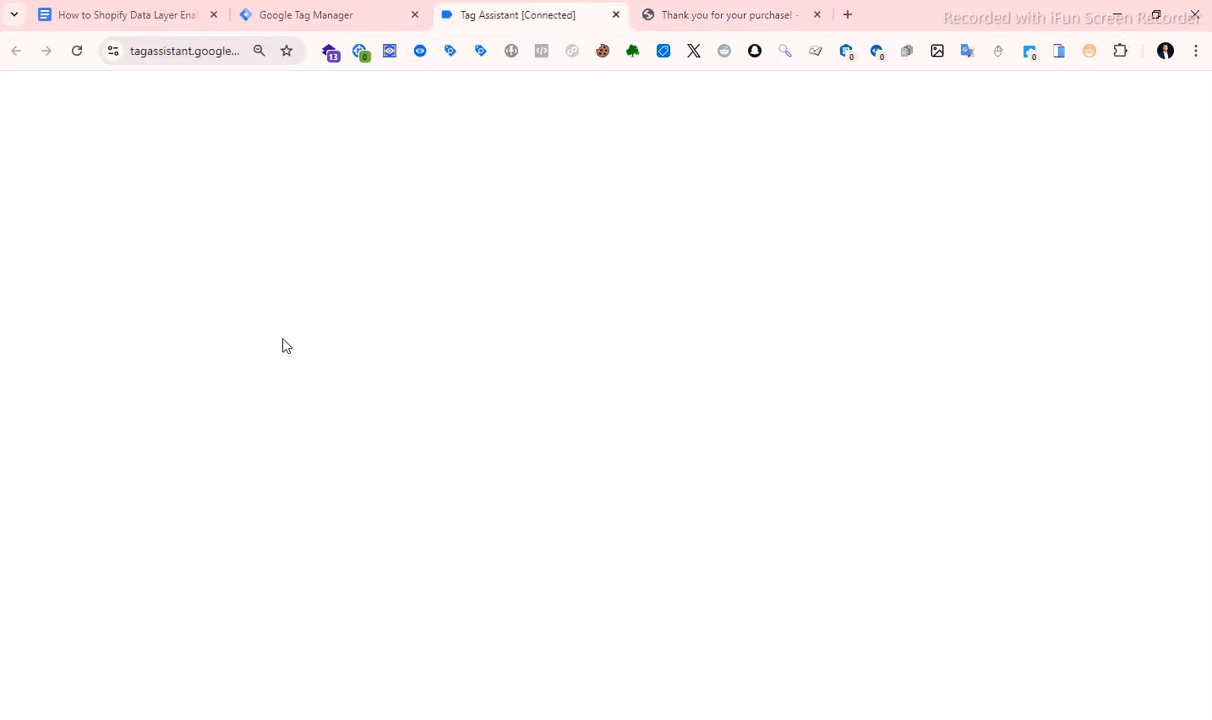
left_click(687, 16)
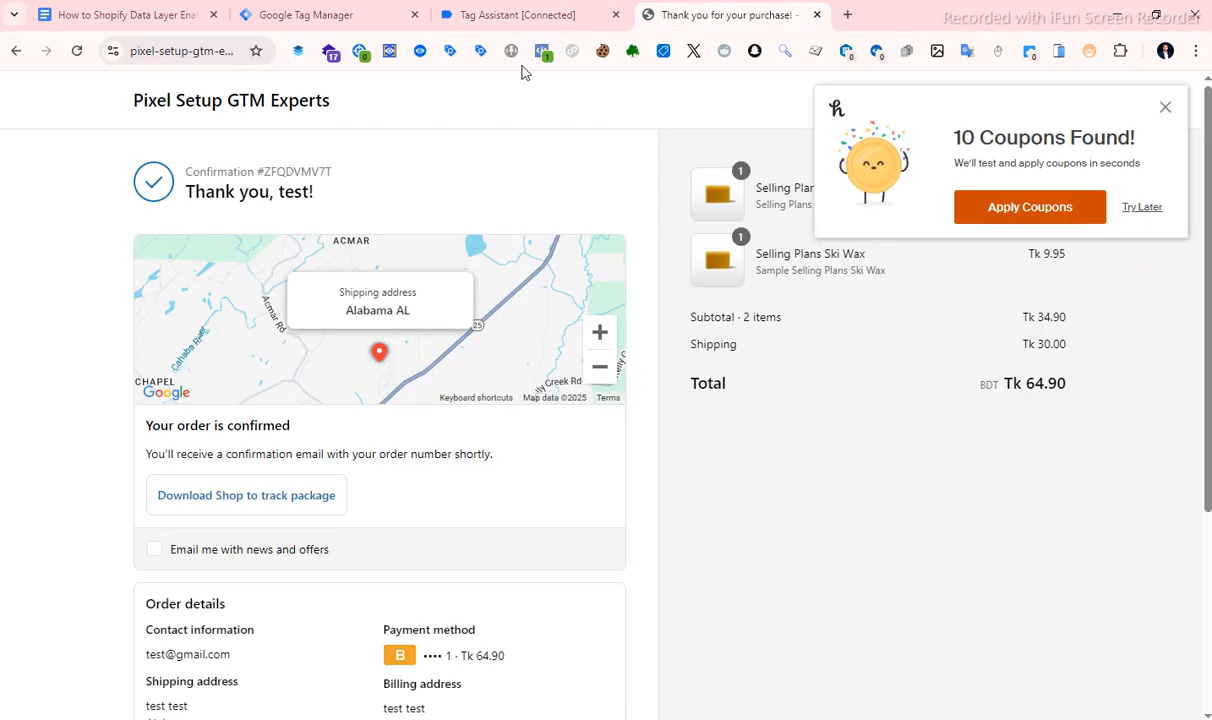
left_click(420, 51)
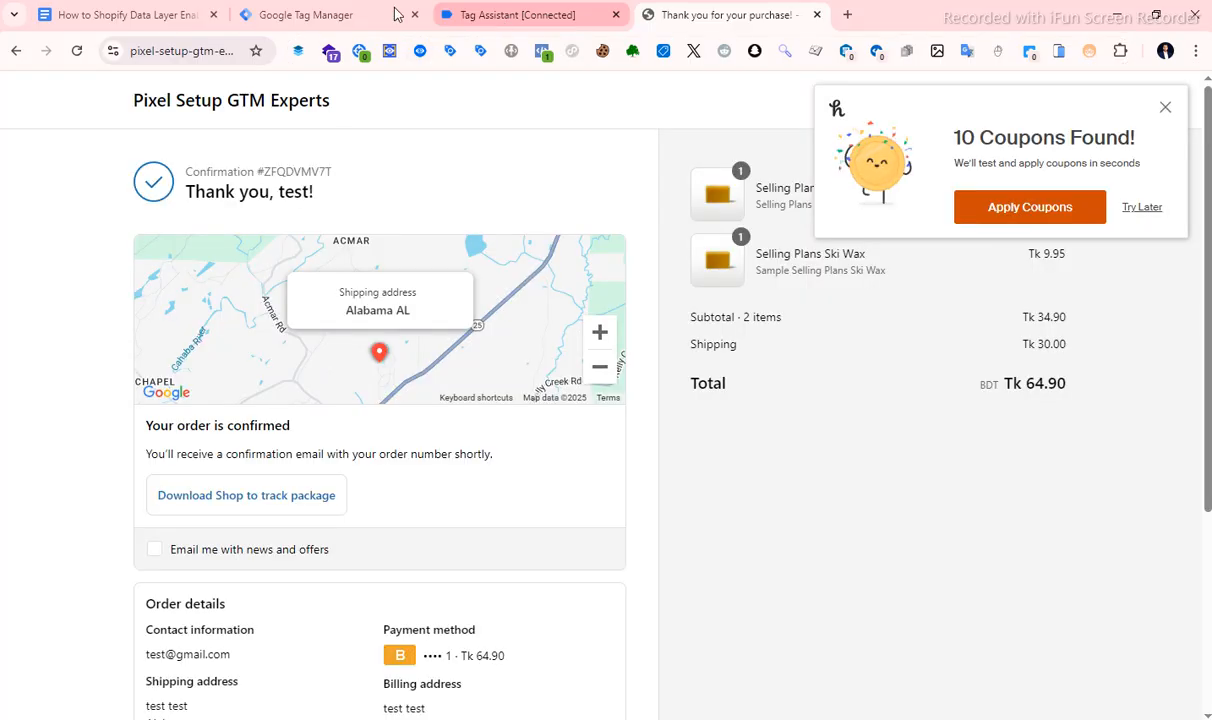
Switch to the Google Docs outline and review the Shopify, Google Tag Manager and Taggrs App setup checklist.
left_click(155, 13)
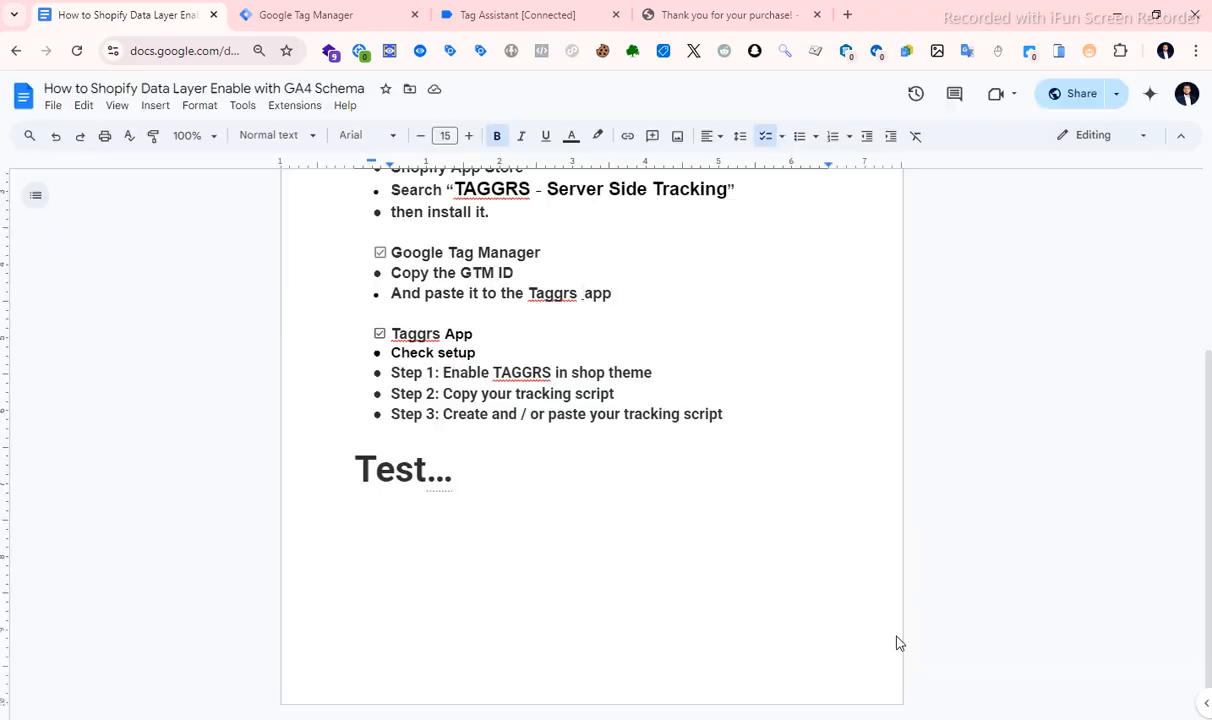
scroll(529, 551, "up", 4)
scroll(453, 287, "down", 2)
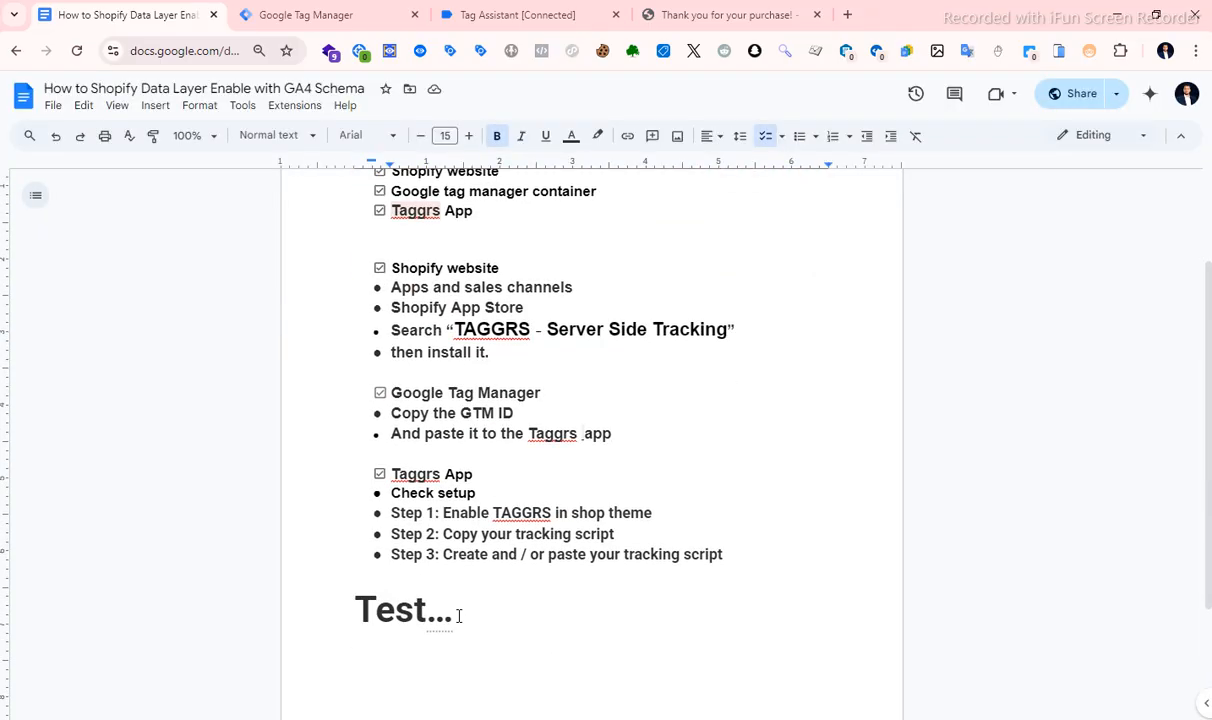
scroll(459, 616, "up", 3)
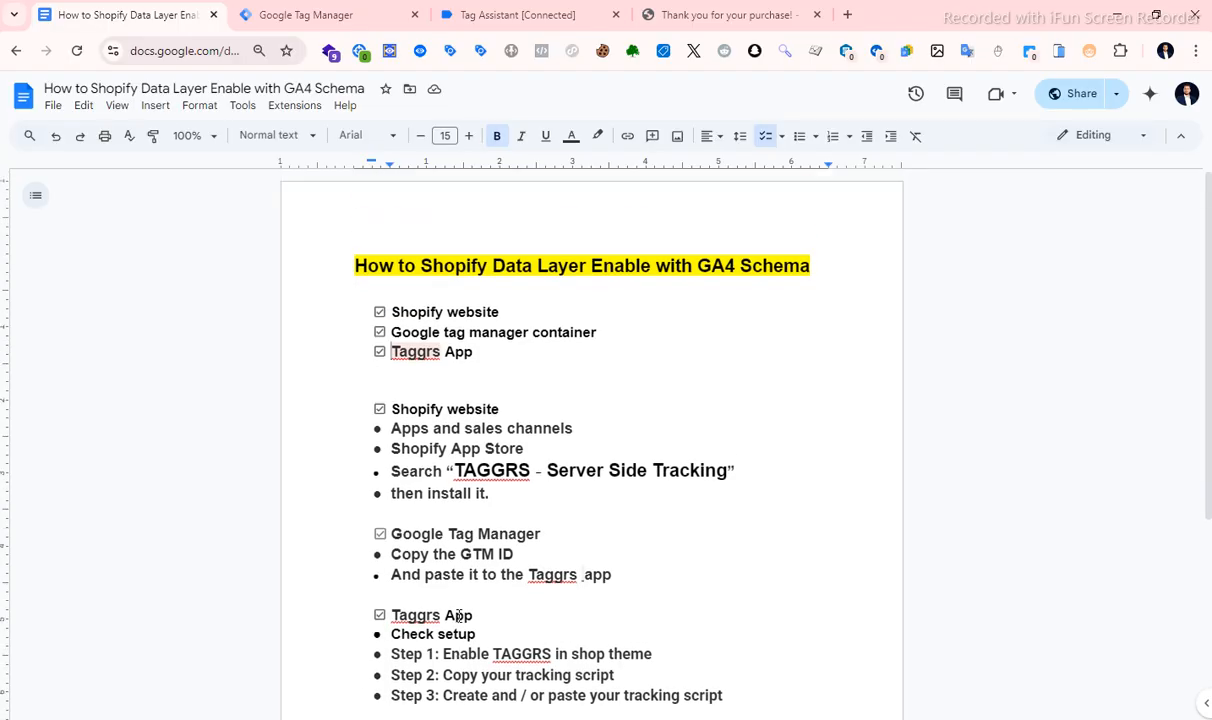
scroll(458, 617, "down", 3)
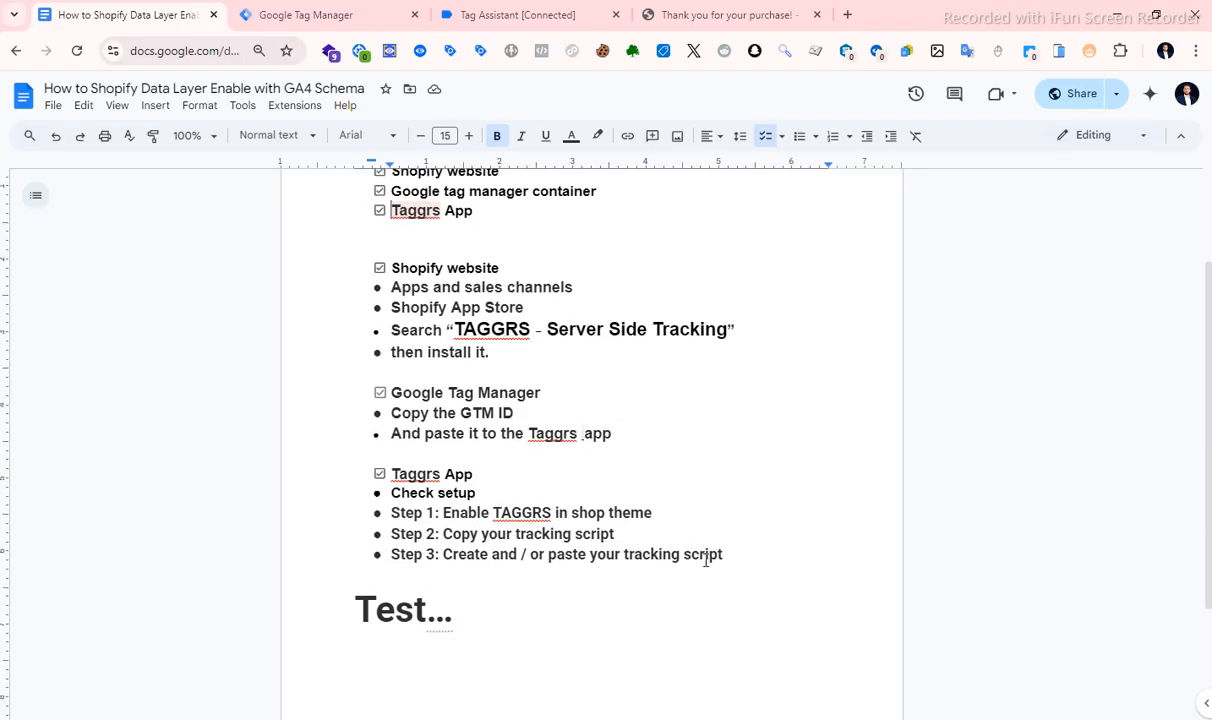